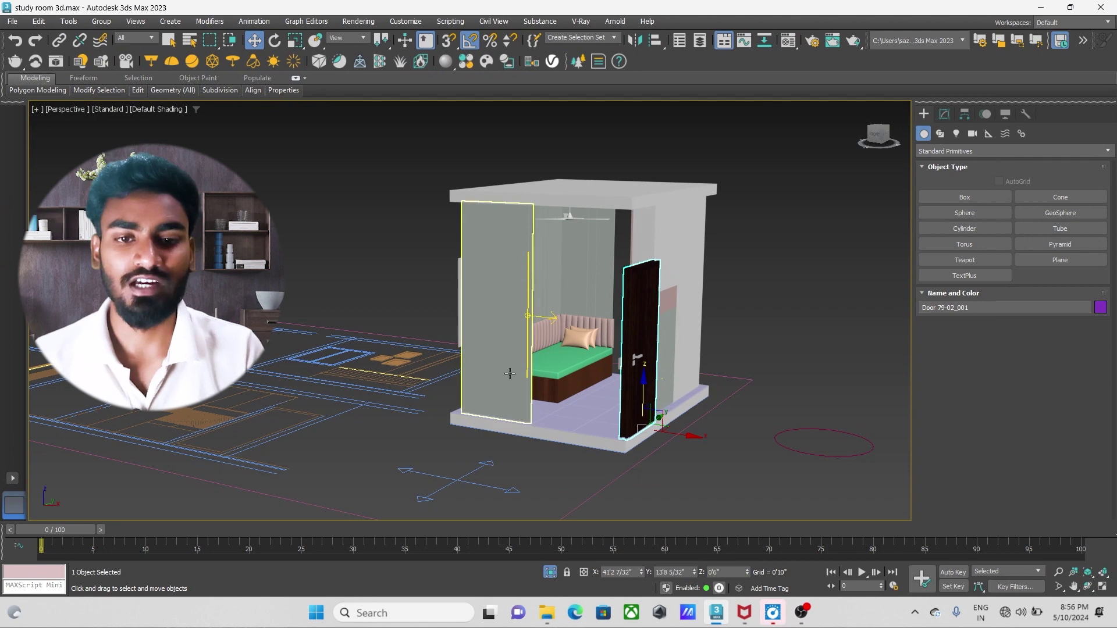
Zoom and pan the Perspective view to the bed and select the green mattress ChamferBox001.
scroll(574, 392, up, 5)
scroll(574, 392, down, 5)
scroll(600, 405, up, 3)
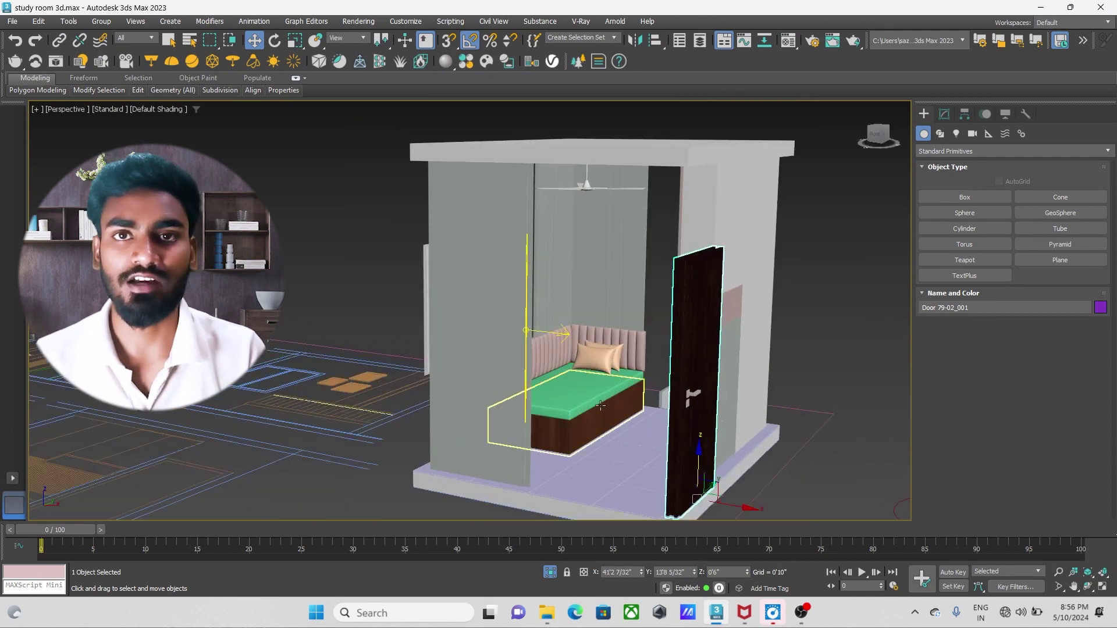
scroll(601, 405, up, 2)
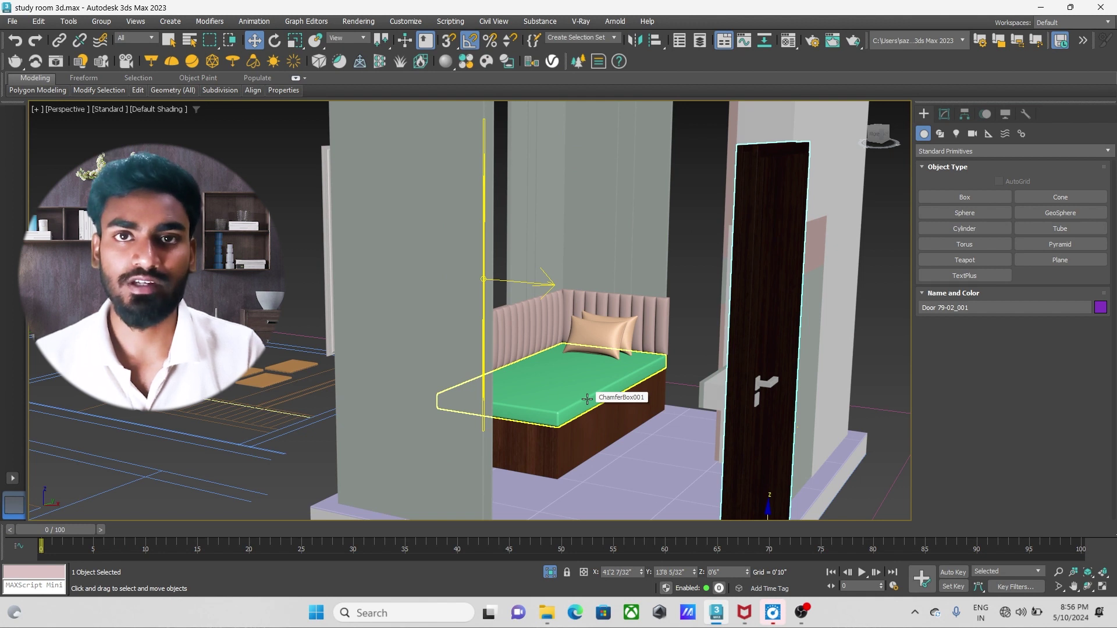
middle_drag(606, 387, 596, 376)
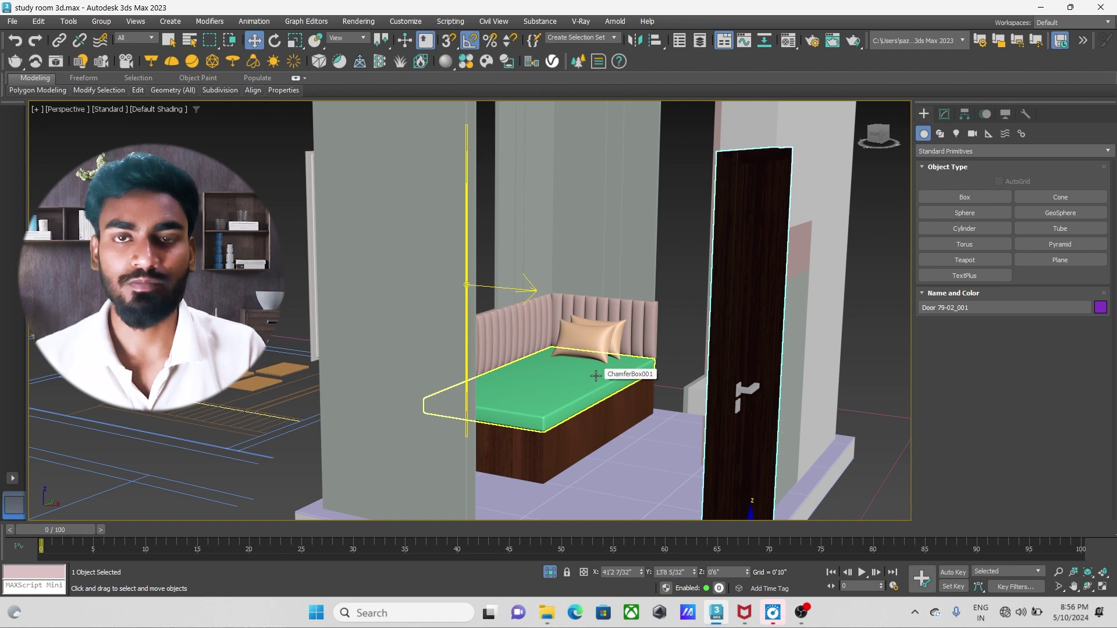
scroll(588, 388, up, 2)
click(582, 391)
Recentre the view and zoom in closely on the selected mattress.
scroll(611, 391, down, 3)
scroll(644, 391, down, 2)
middle_drag(644, 391, 642, 389)
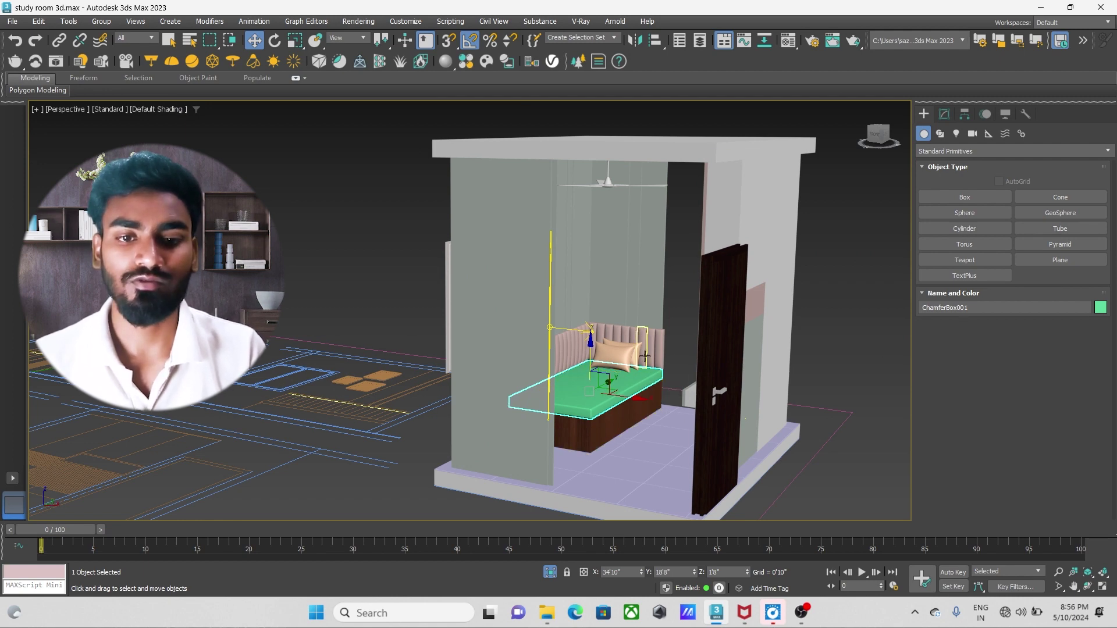
middle_drag(695, 356, 675, 343)
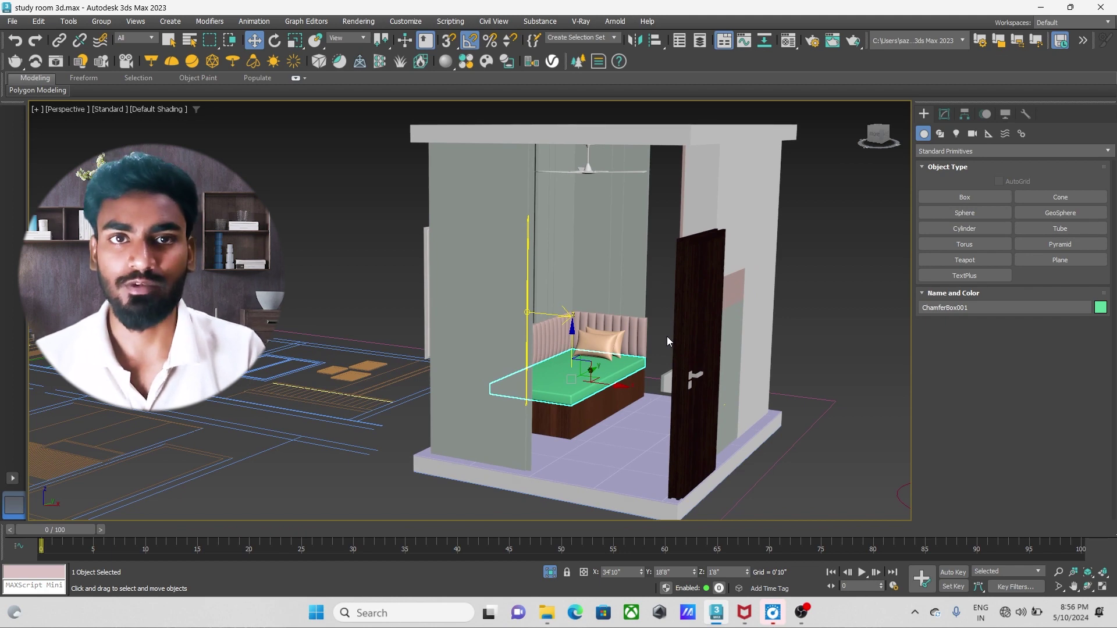
scroll(638, 396, up, 3)
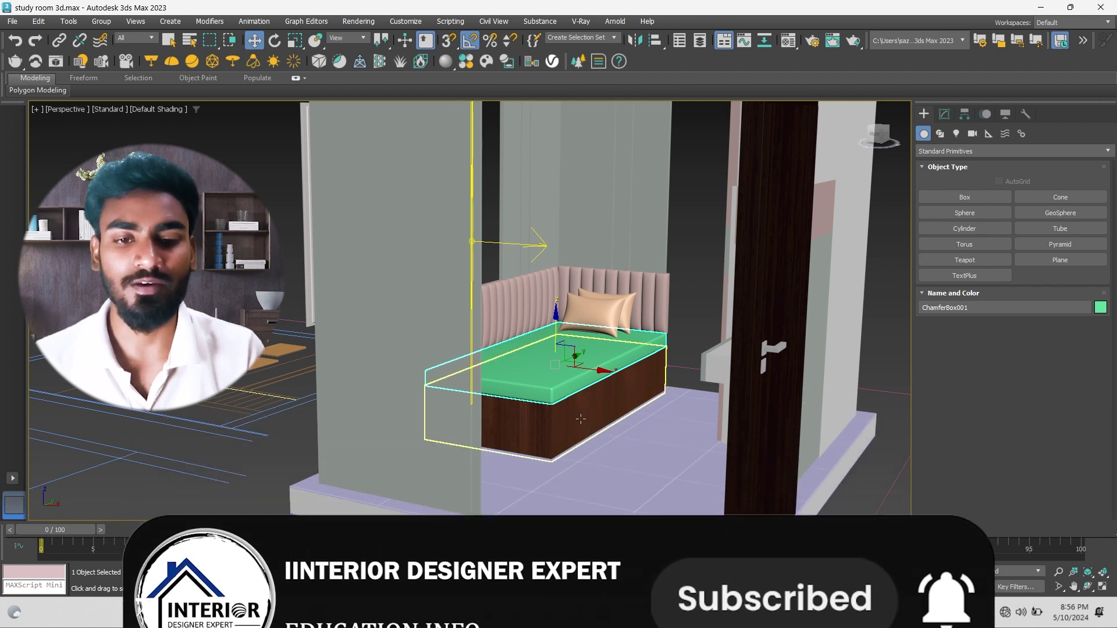
scroll(611, 399, down, 3)
scroll(641, 365, up, 5)
scroll(640, 365, up, 2)
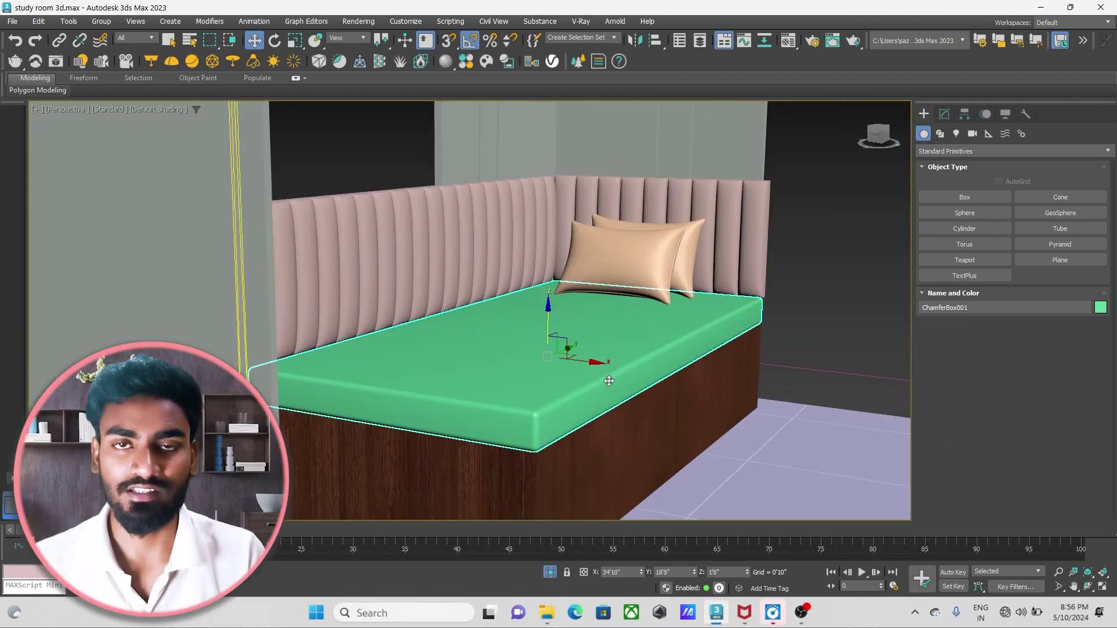
middle_drag(624, 384, 625, 353)
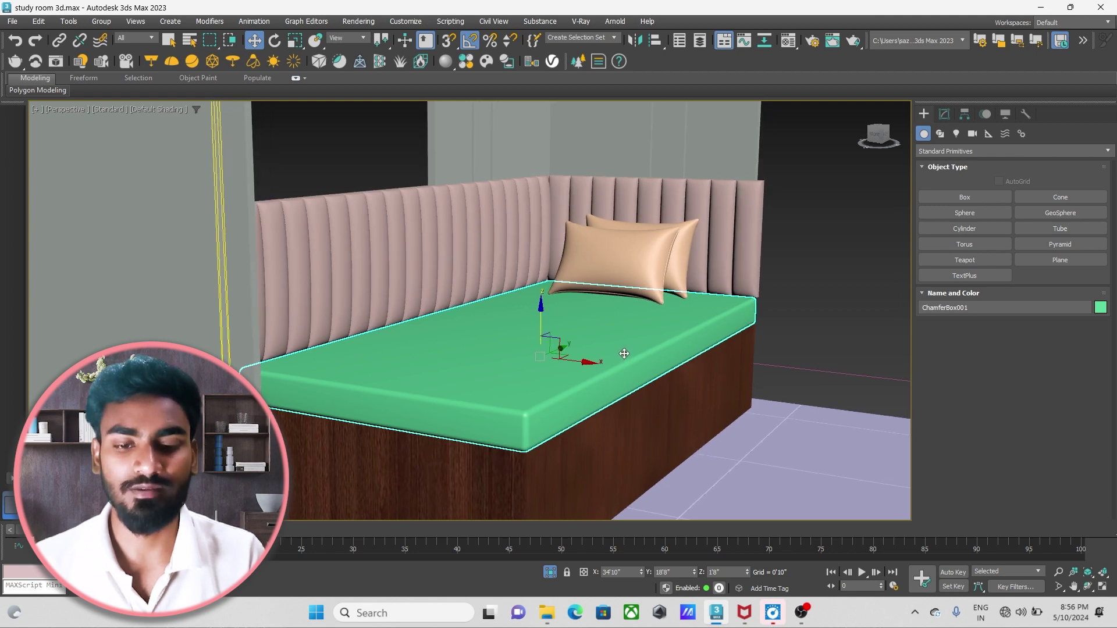
Open the Compact Material Editor with M and pick an unused sample slot.
click(789, 40)
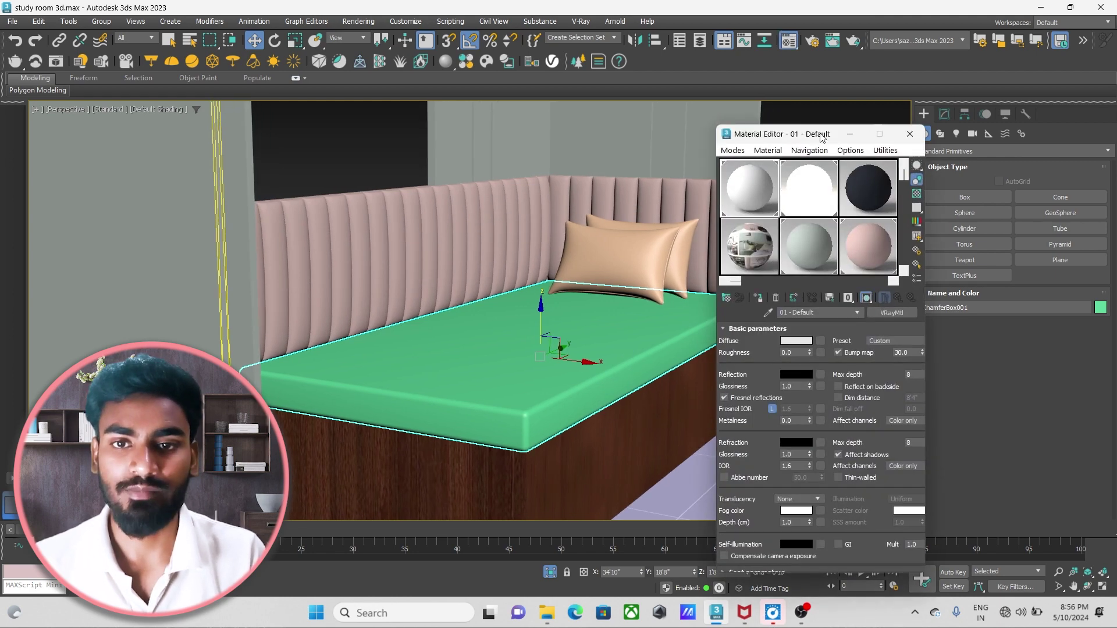
drag(821, 137, 780, 132)
click(846, 240)
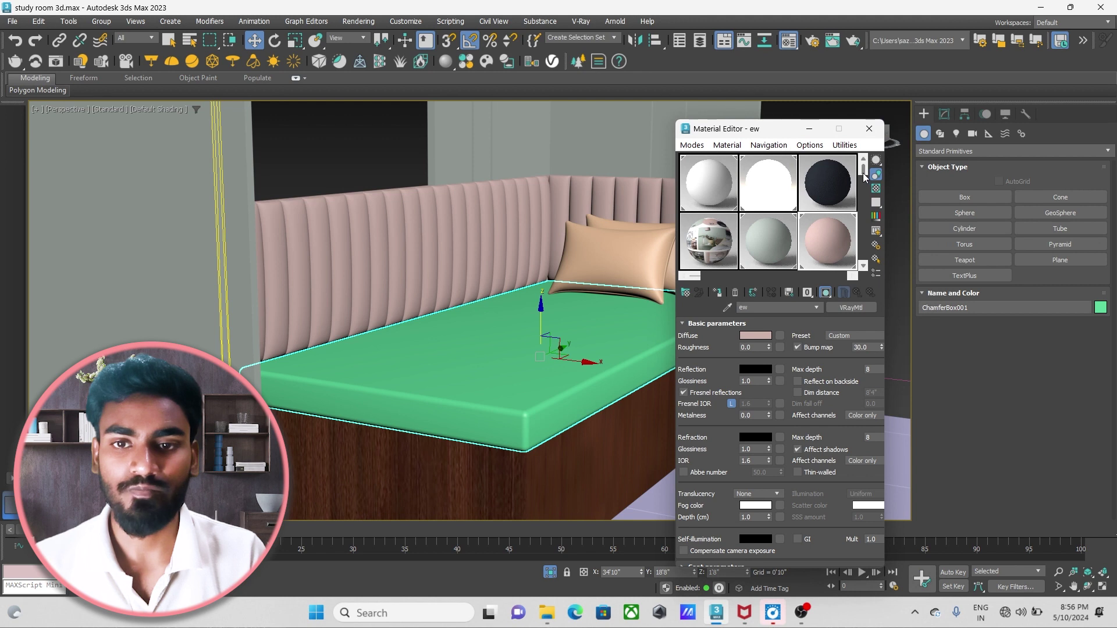
drag(865, 178, 868, 252)
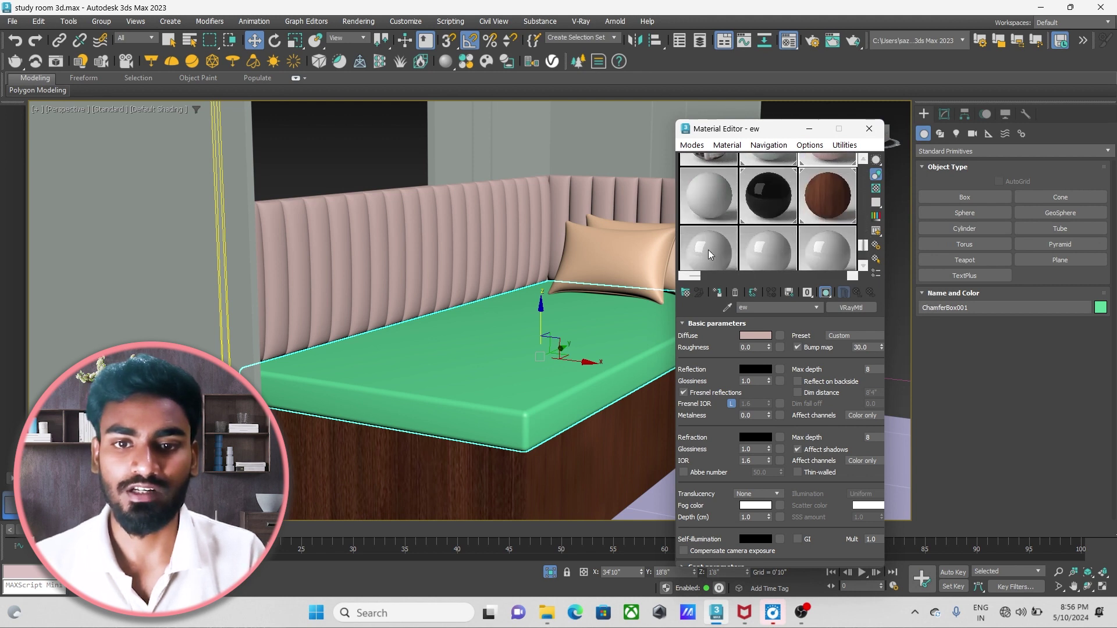
click(708, 253)
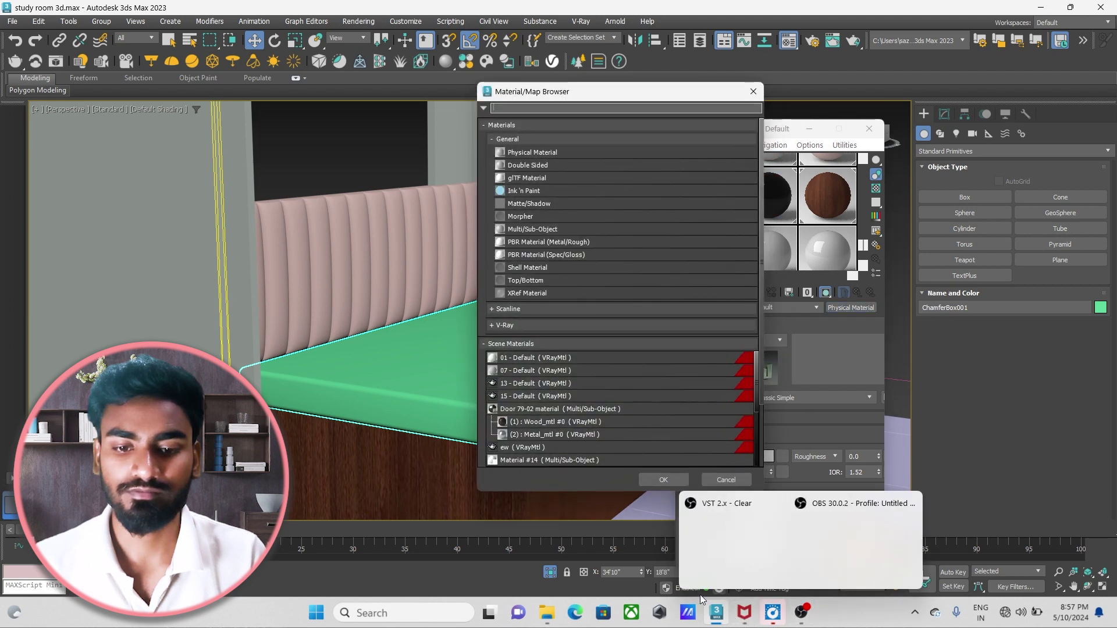
Convert the 19 - Default sample to a VRayMtl from the V-Ray category.
click(527, 323)
scroll(543, 424, down, 1)
scroll(524, 452, down, 1)
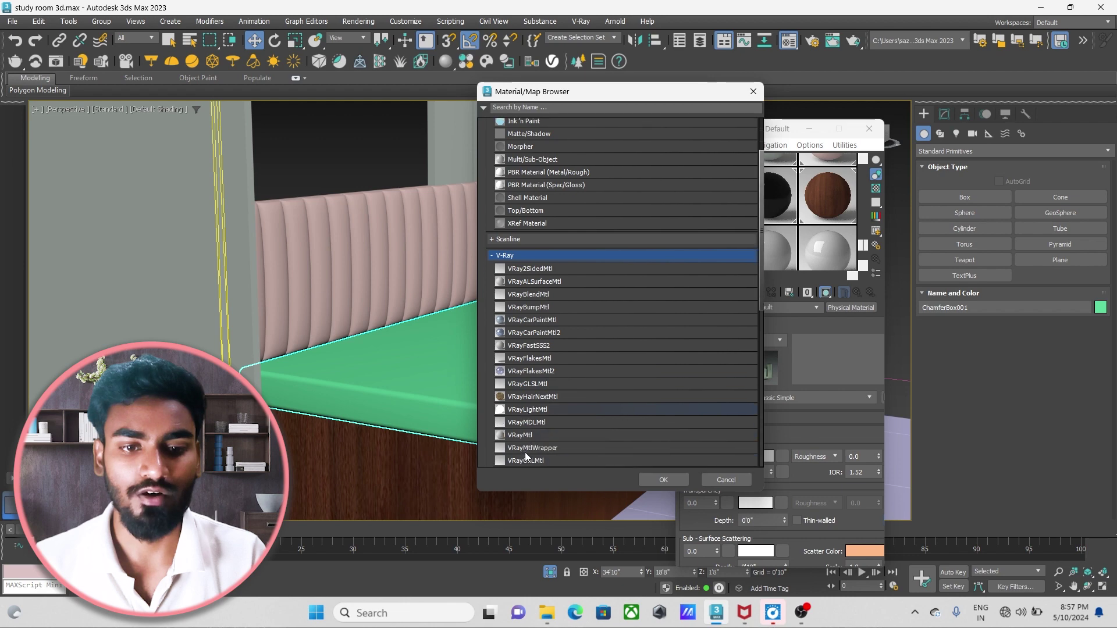
click(536, 435)
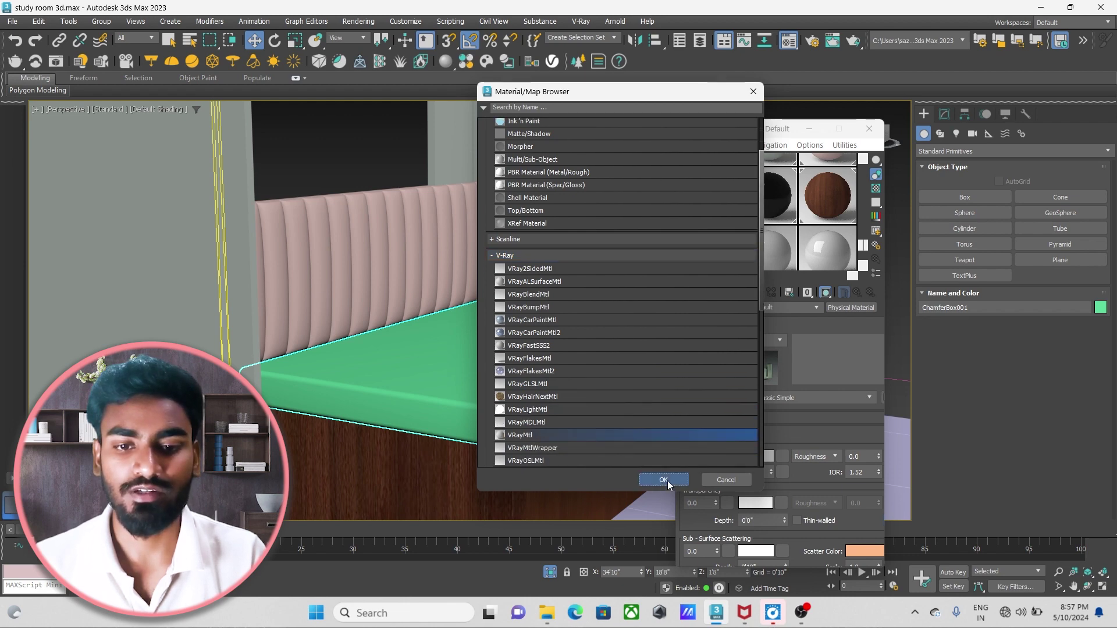
click(666, 480)
drag(775, 121, 751, 84)
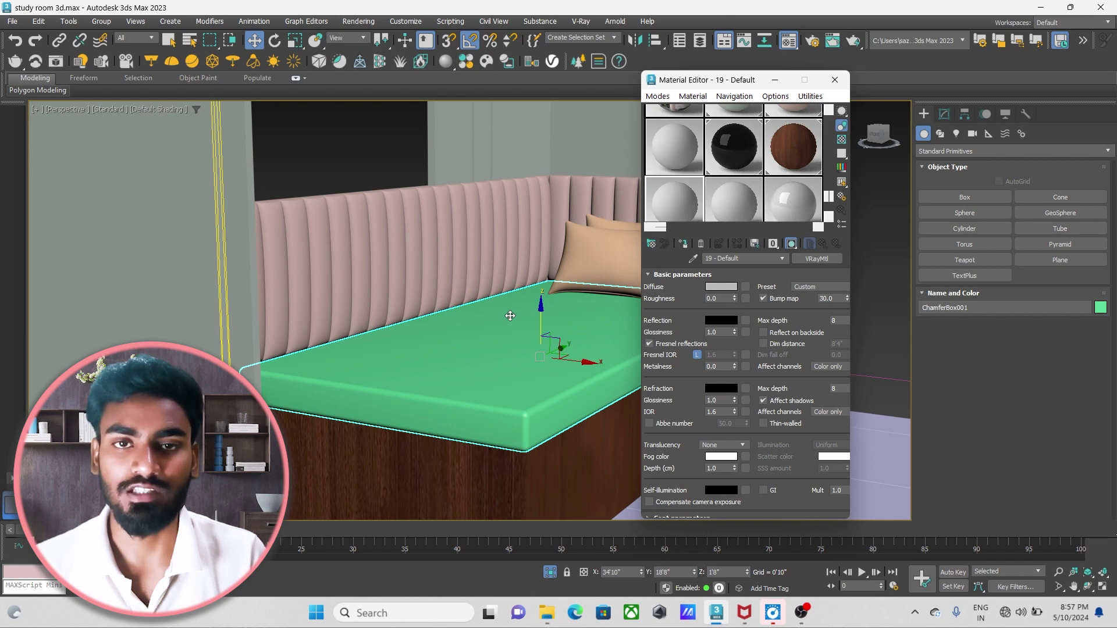
Assign a Bitmap map to the VRayMtl's Diffuse slot and browse to the Home folder.
click(746, 288)
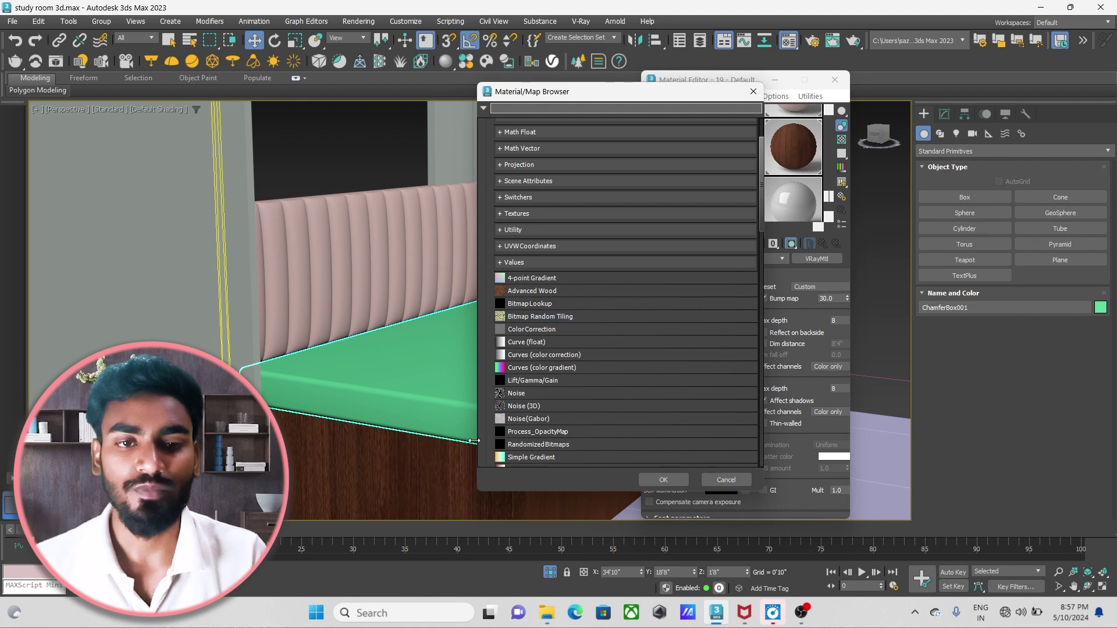
scroll(529, 270, up, 4)
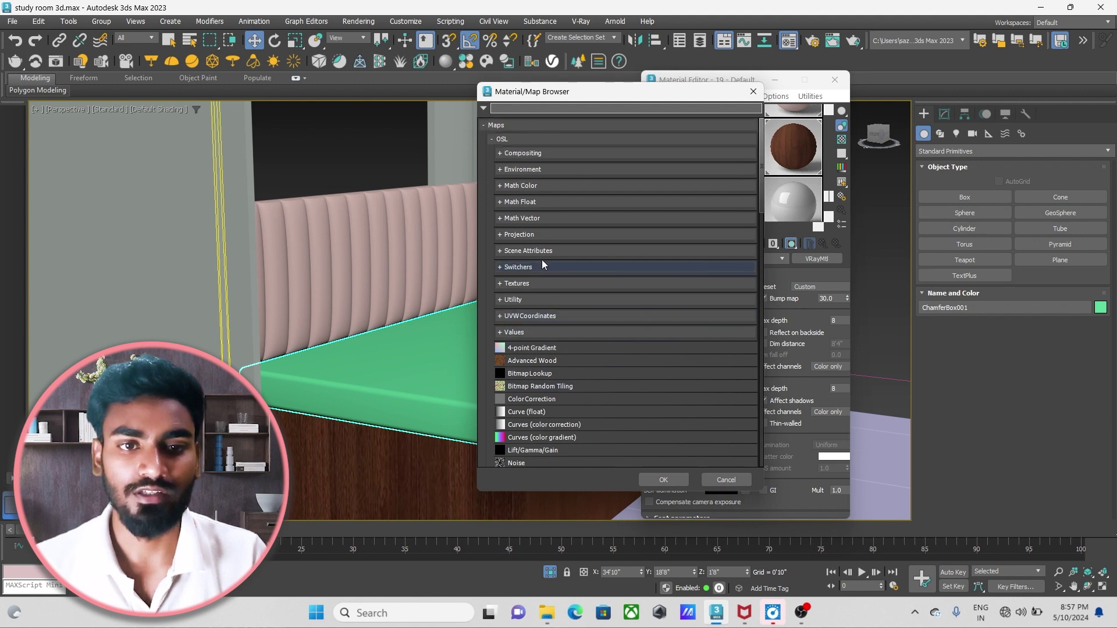
click(491, 140)
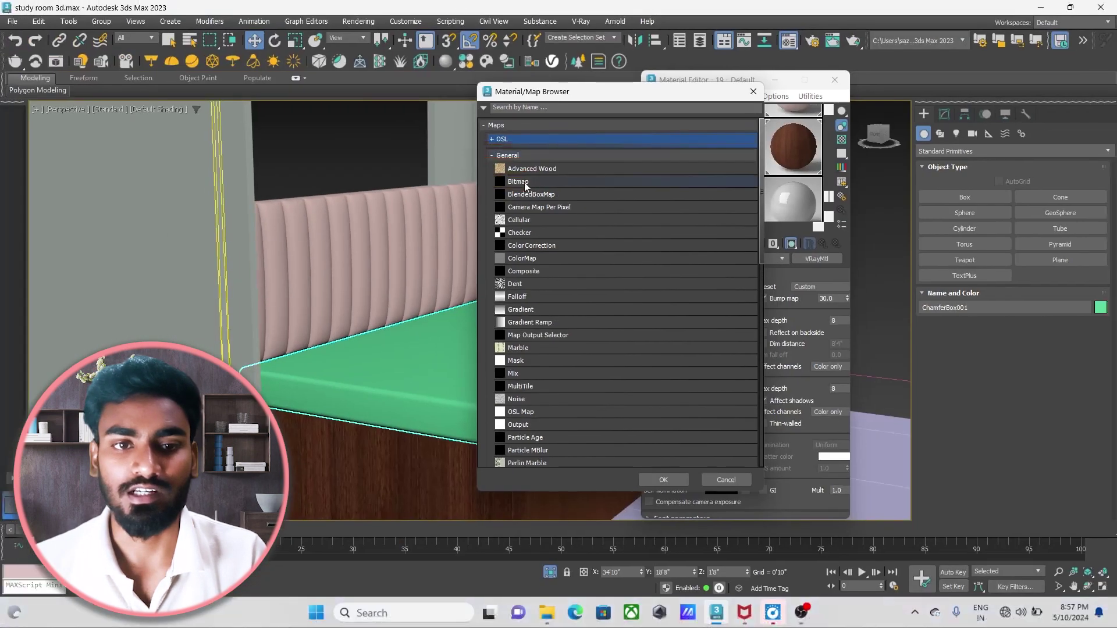
click(521, 182)
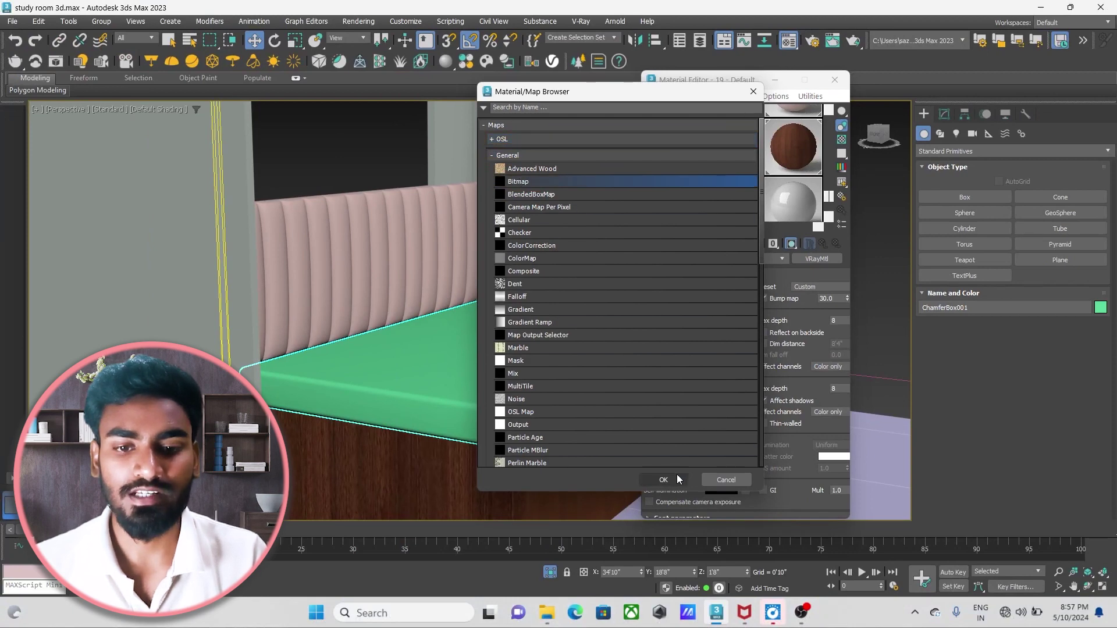
click(678, 476)
click(451, 116)
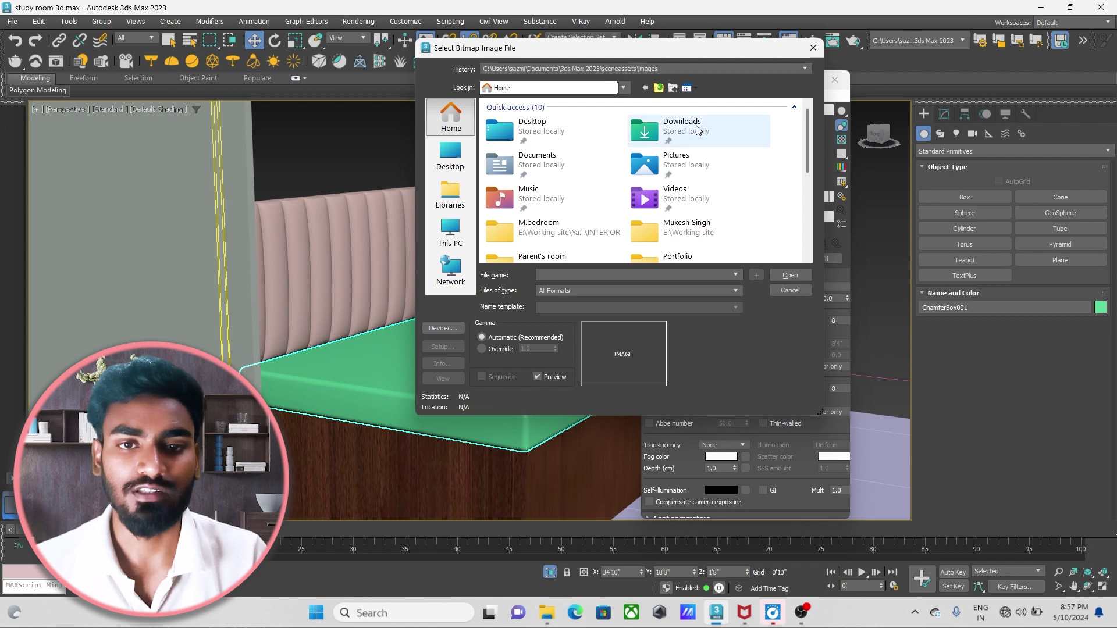
Load the W80704 Flax woven fabric JPG from Downloads as the diffuse bitmap.
double_click(697, 129)
click(610, 201)
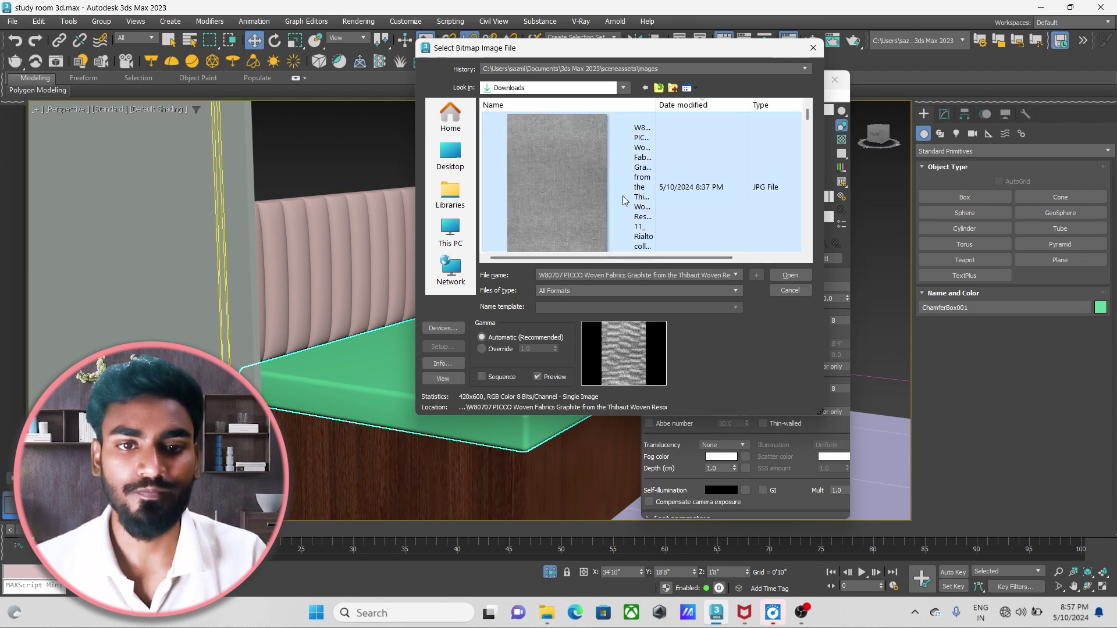
scroll(623, 196, down, 1)
scroll(608, 199, down, 1)
scroll(609, 199, down, 1)
click(582, 181)
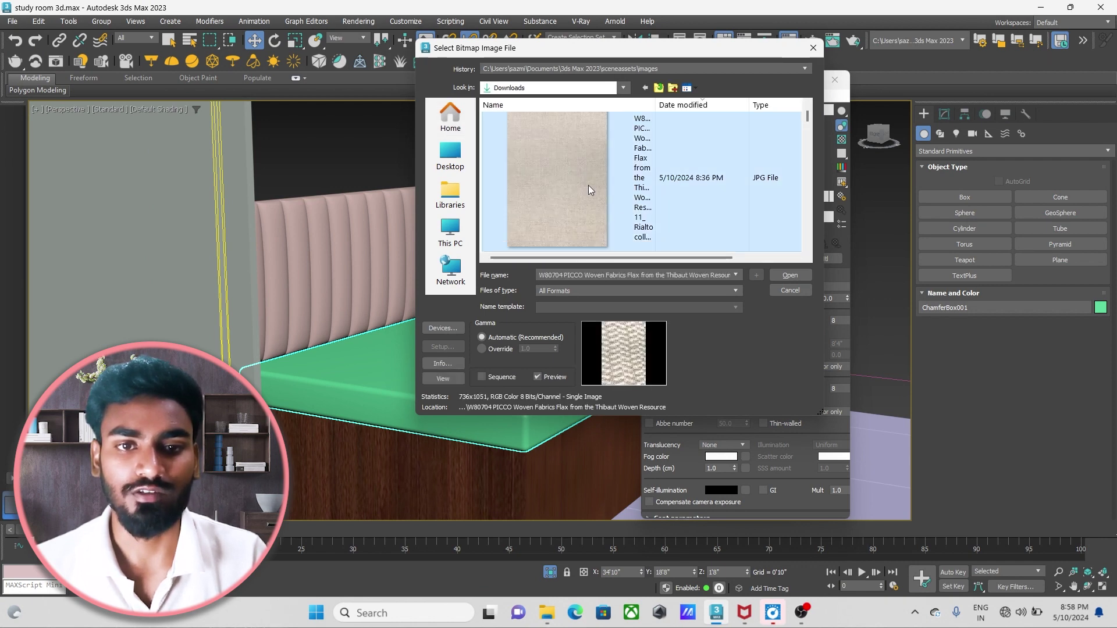
scroll(593, 190, down, 1)
scroll(613, 199, up, 1)
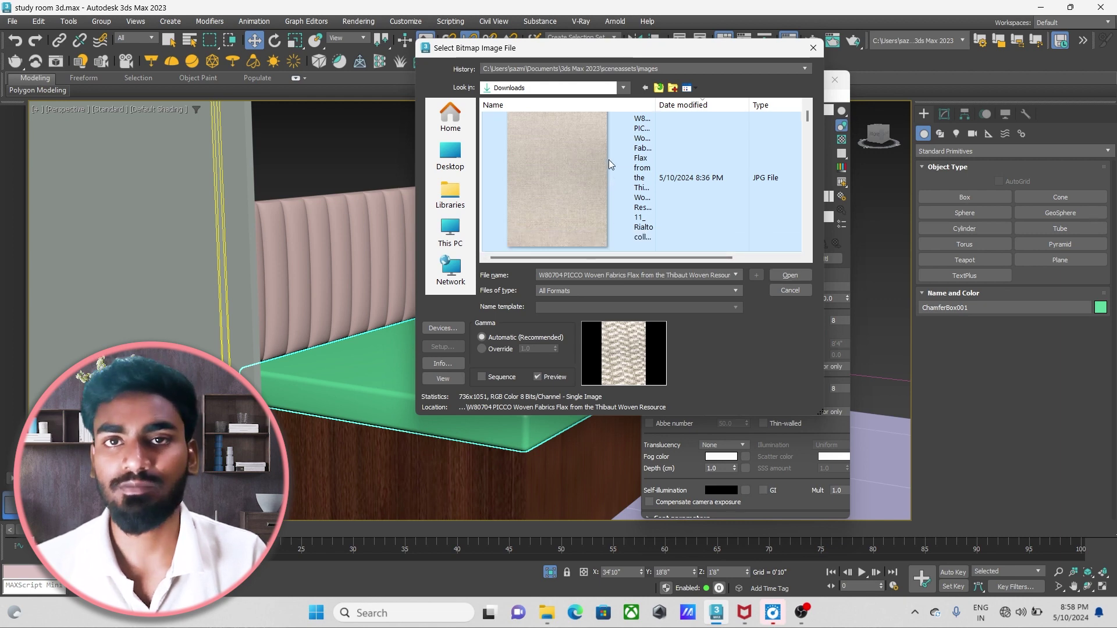
click(799, 274)
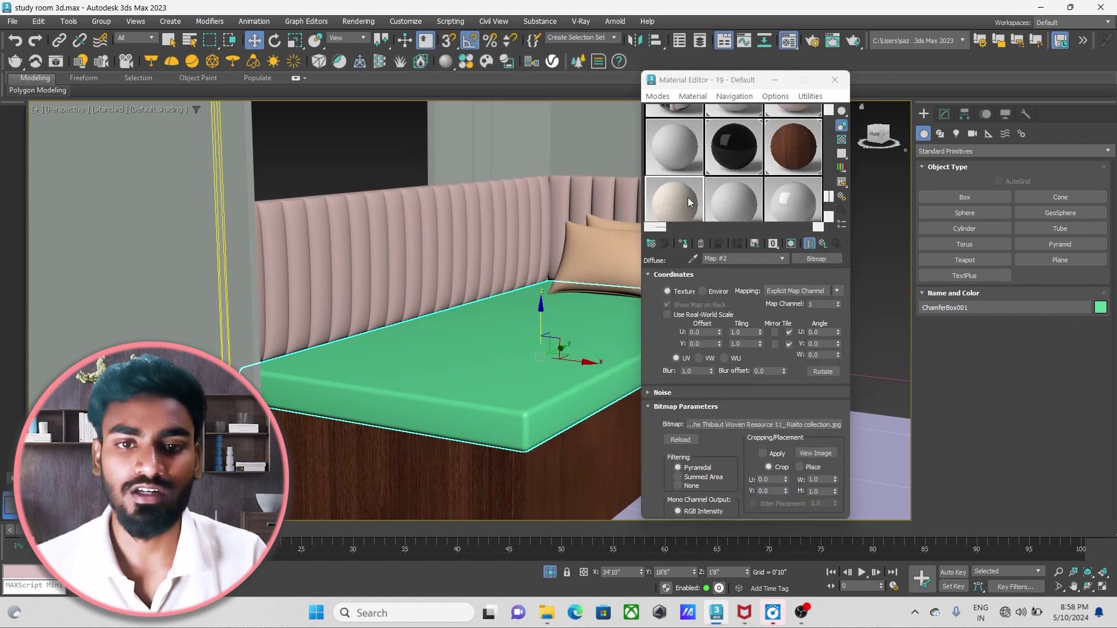
Preview the fabric sample enlarged, then assign the woven material to the mattress.
double_click(689, 203)
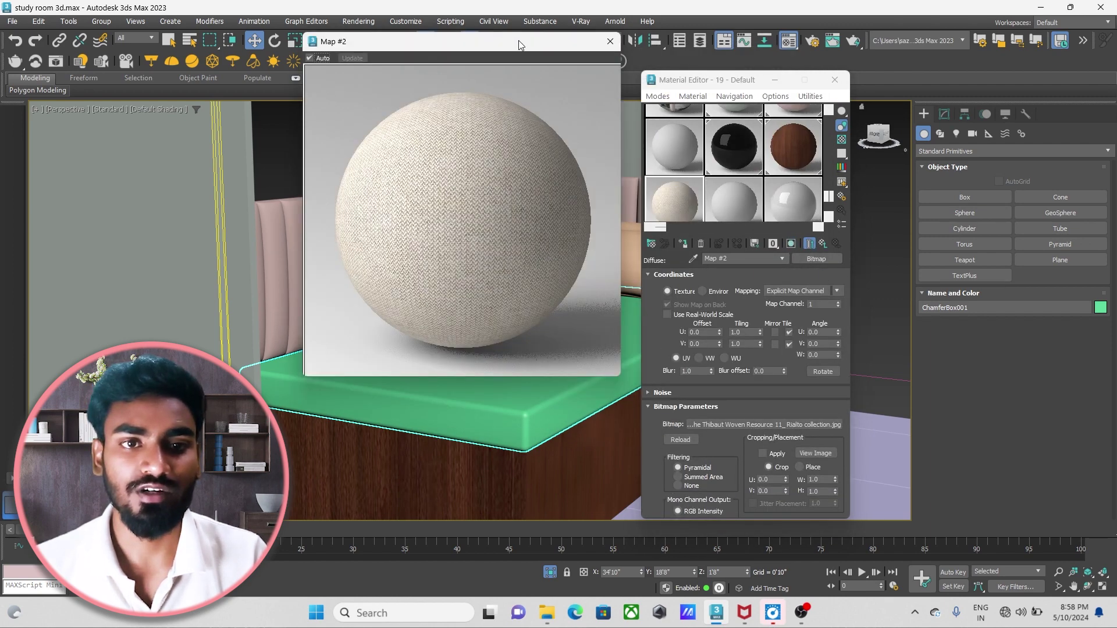
drag(519, 40, 506, 48)
click(598, 49)
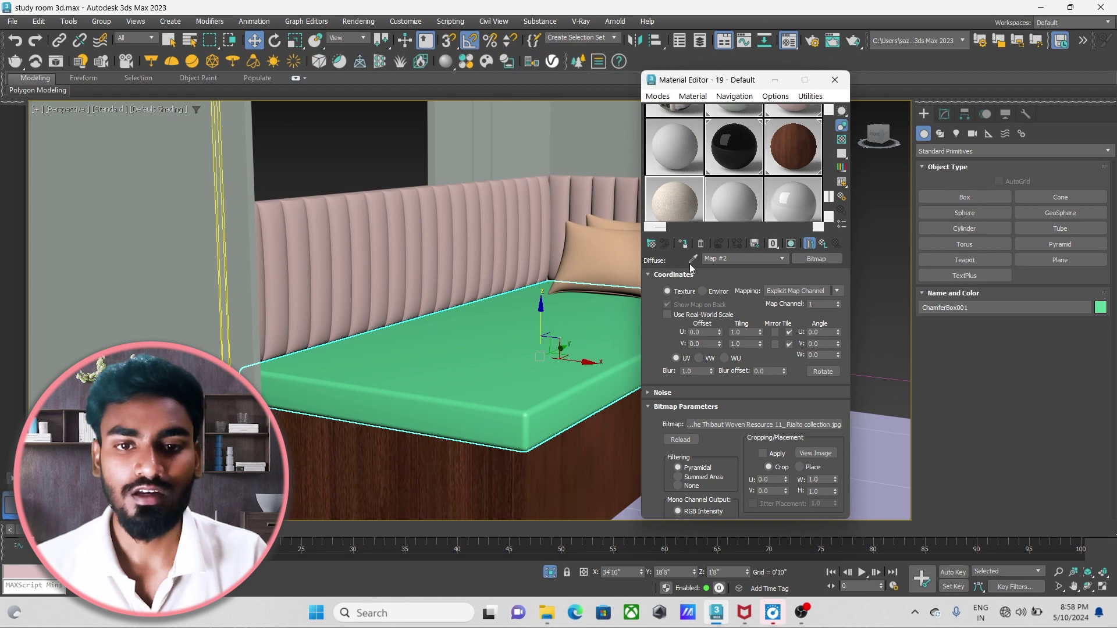
alt+middle_drag(533, 366, 481, 382)
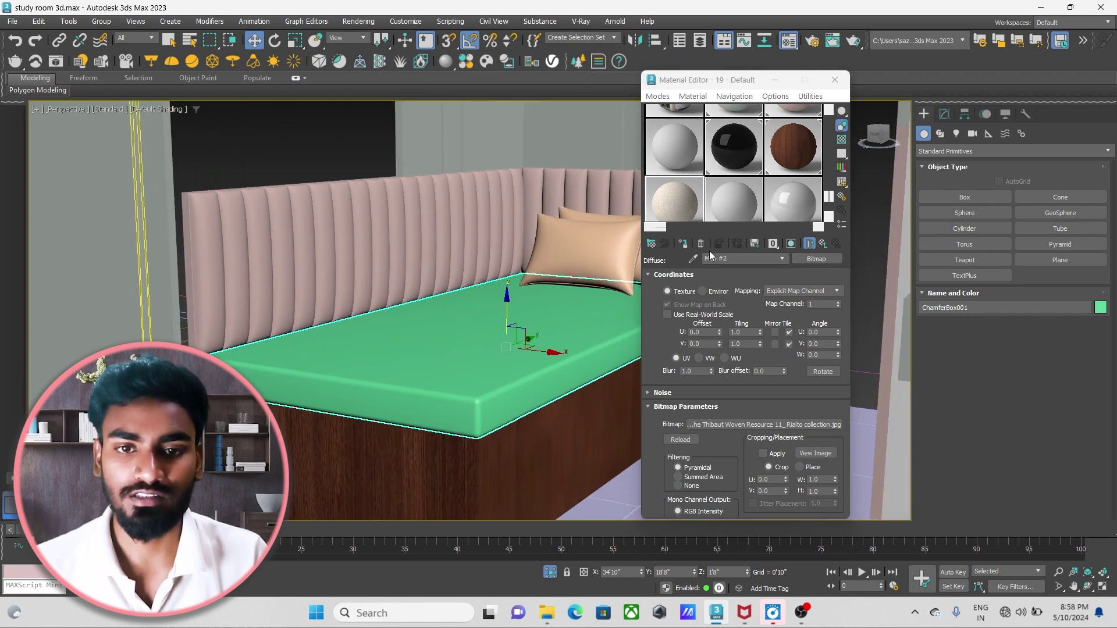
click(685, 245)
Return from Map #2 to the VRayMtl's main parameters and collapse Basic parameters.
scroll(474, 366, up, 3)
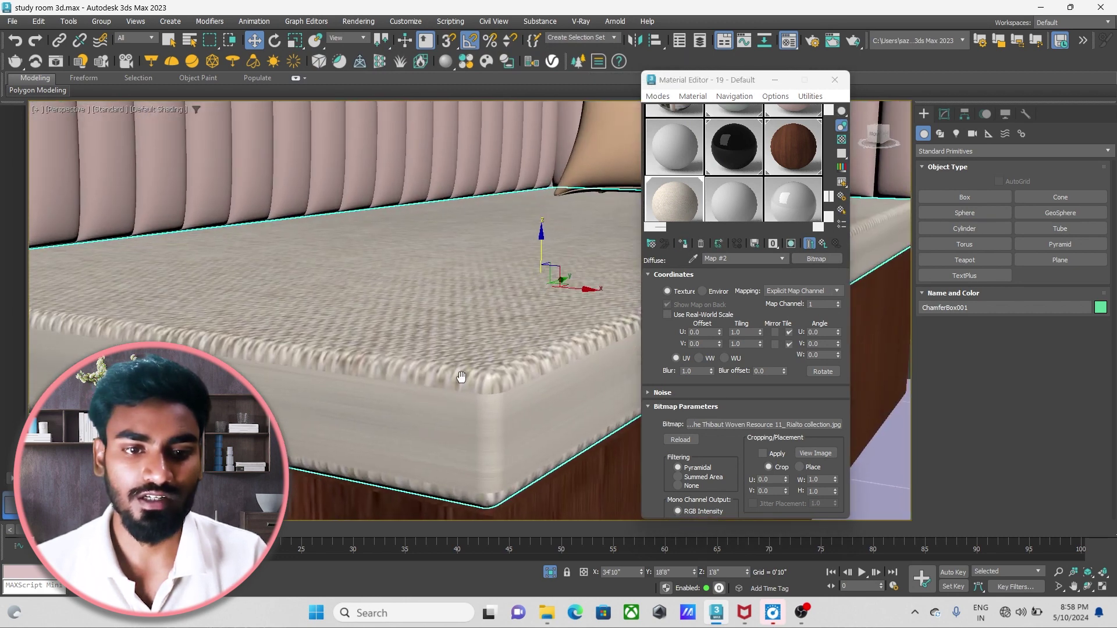
alt+middle_drag(474, 367, 488, 386)
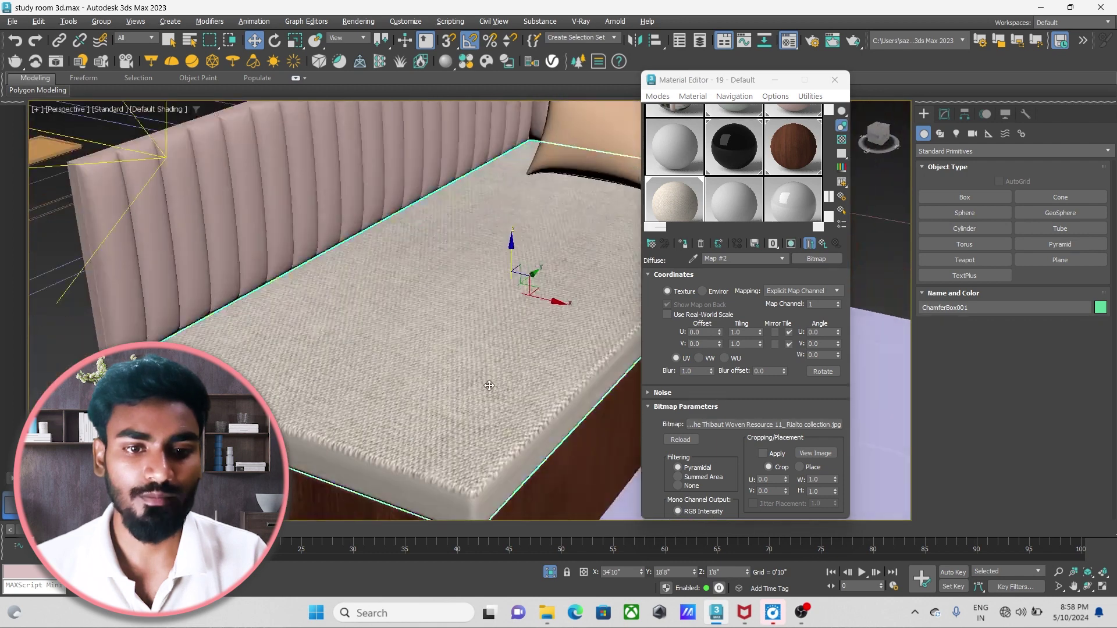
click(823, 242)
alt+middle_drag(421, 401, 522, 326)
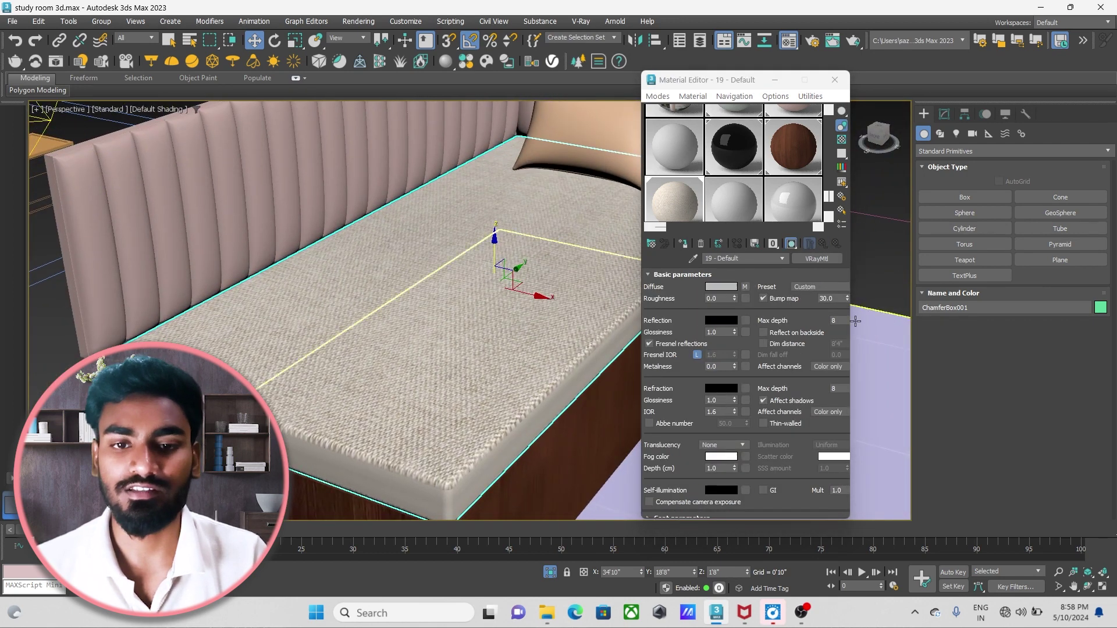
click(690, 275)
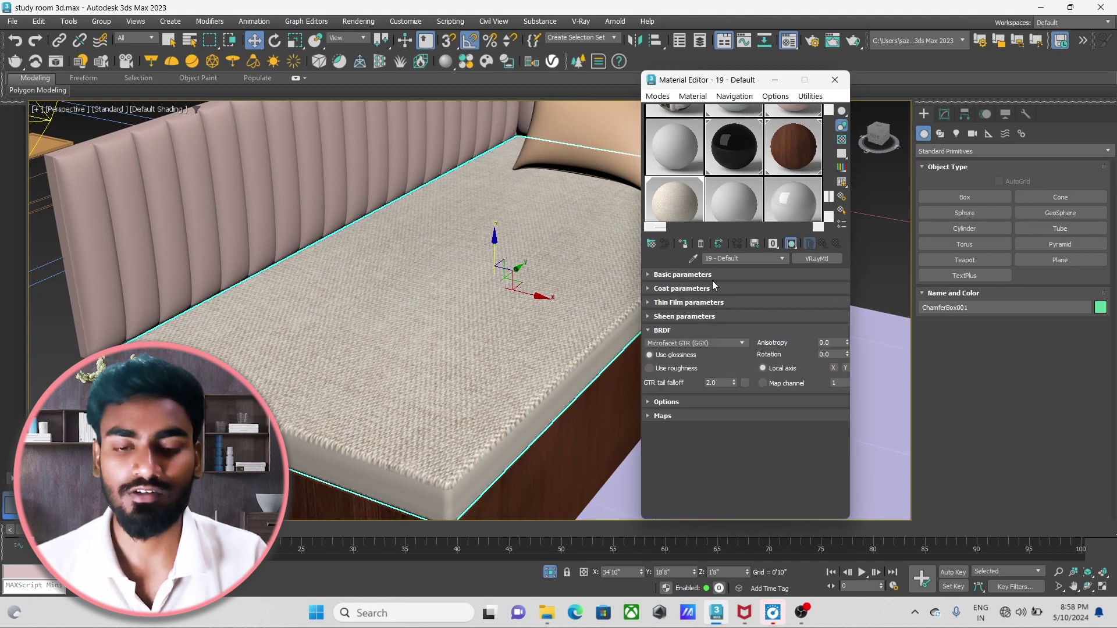
Copy the flax fabric Map #2 from the Diffuse slot into the Bump slot.
click(664, 416)
scroll(678, 420, down, 5)
scroll(715, 383, up, 3)
scroll(712, 379, up, 2)
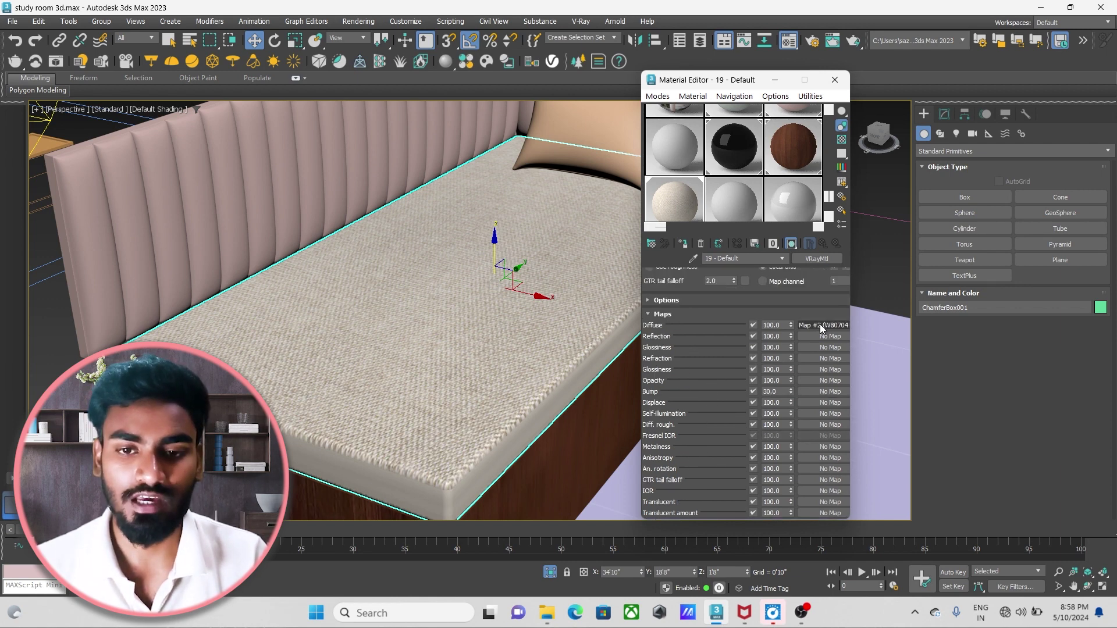
drag(819, 323, 714, 414)
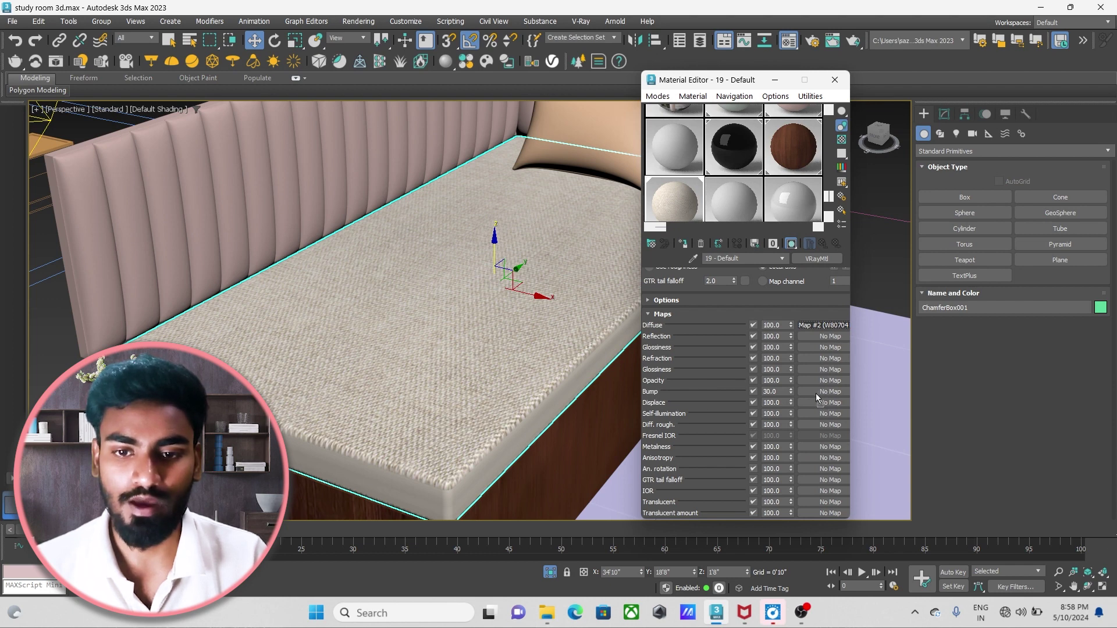
drag(816, 393, 818, 392)
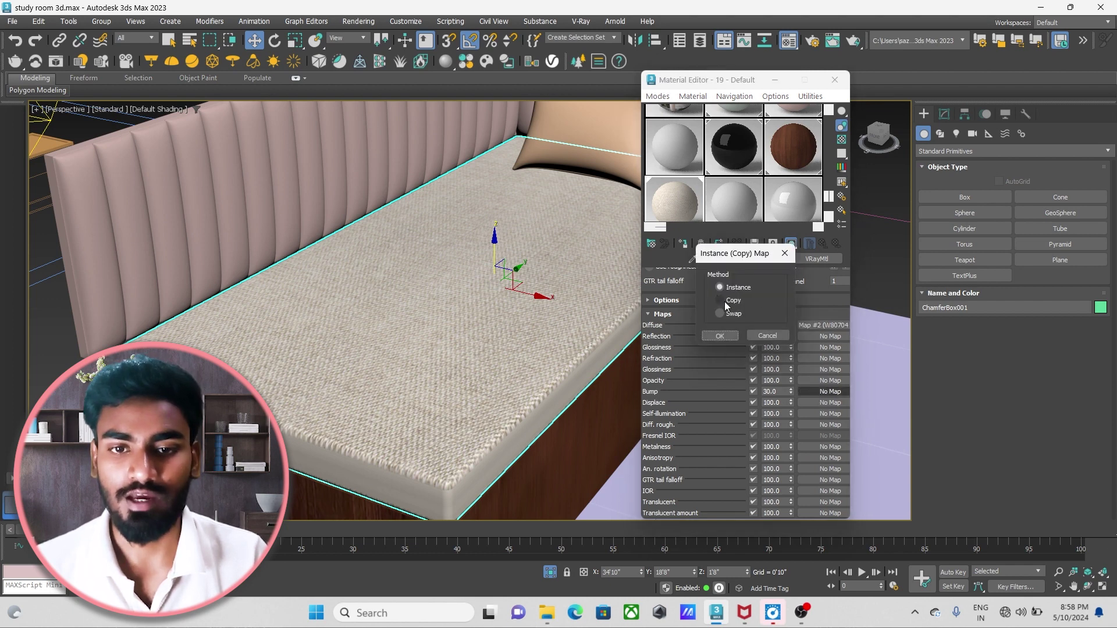
click(720, 336)
Zoom, pan and orbit around the mattress to inspect the woven relief, then open the Modify panel.
scroll(483, 285, up, 2)
scroll(453, 412, up, 2)
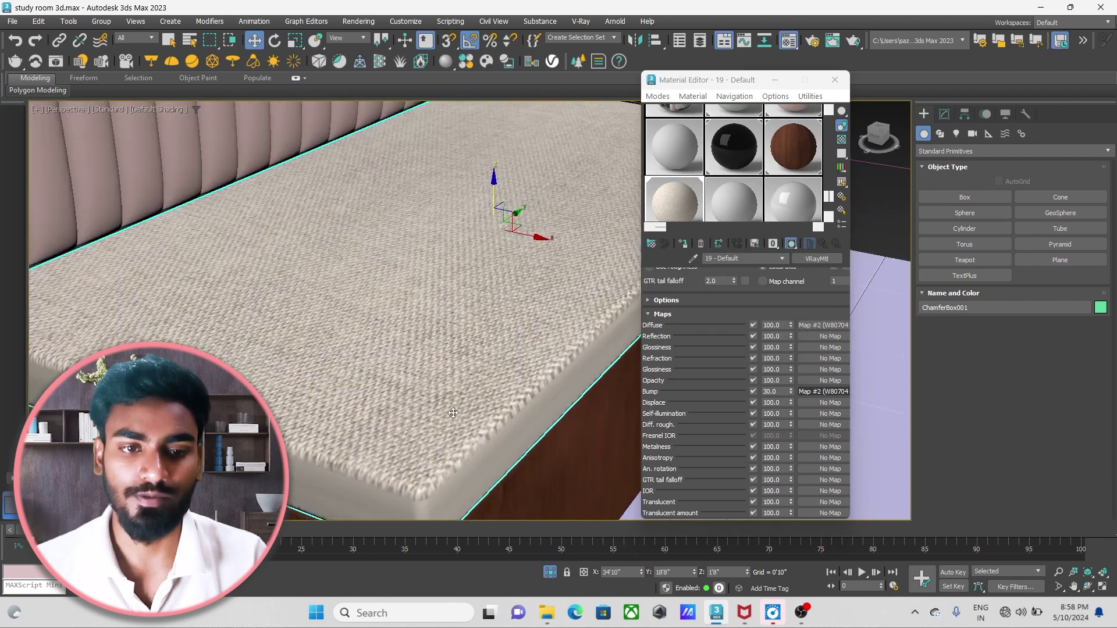
scroll(453, 413, up, 1)
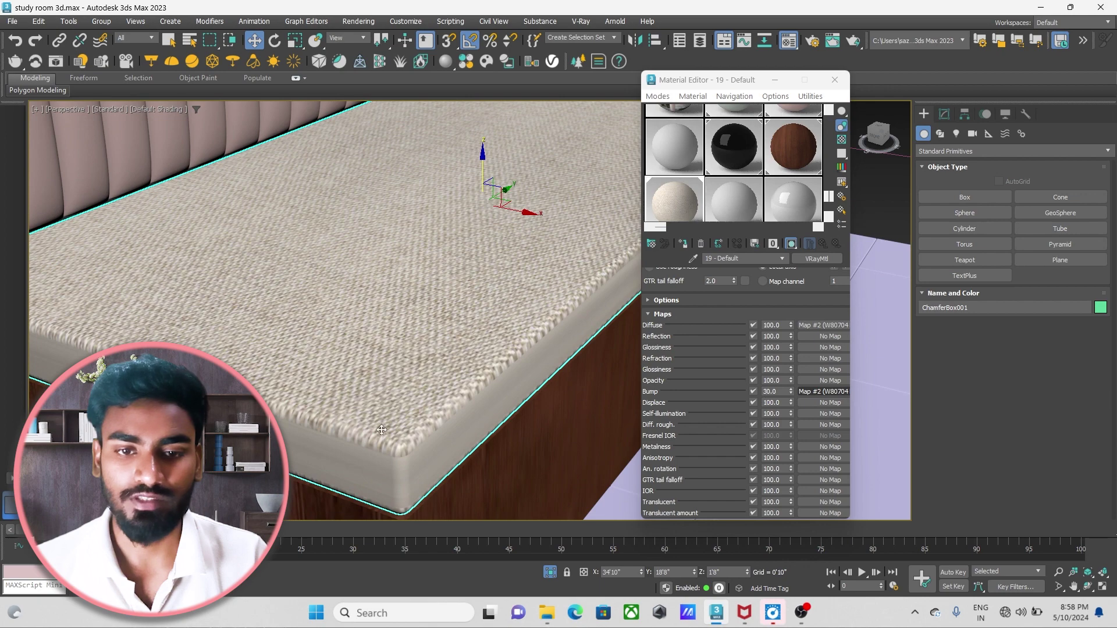
scroll(382, 430, up, 1)
scroll(407, 419, up, 2)
scroll(437, 407, down, 3)
scroll(466, 396, up, 2)
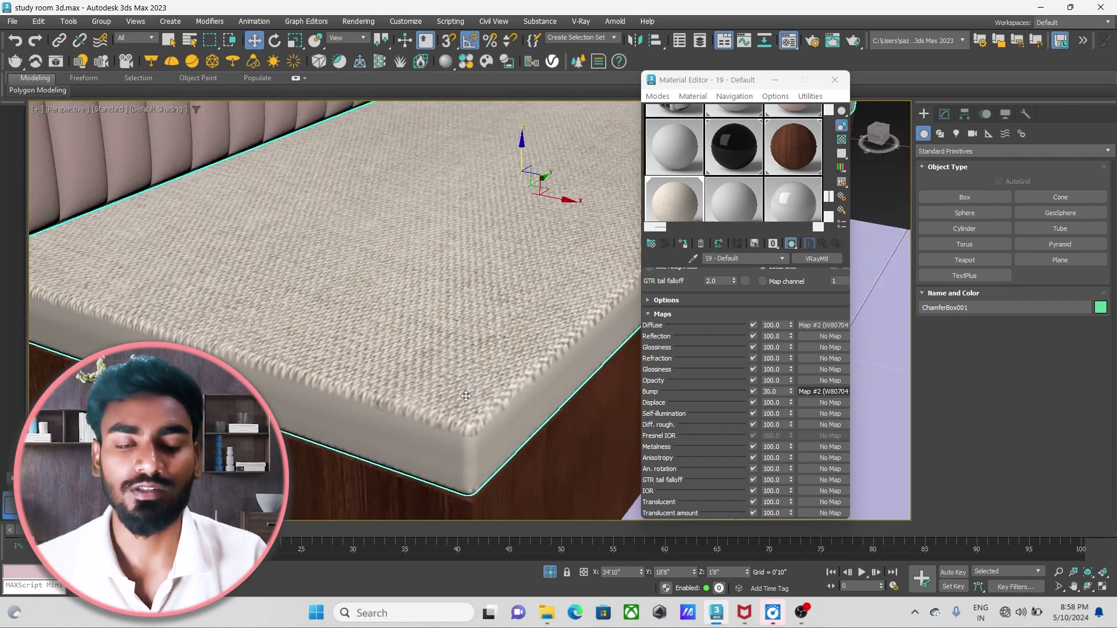
scroll(486, 407, up, 1)
scroll(484, 413, down, 2)
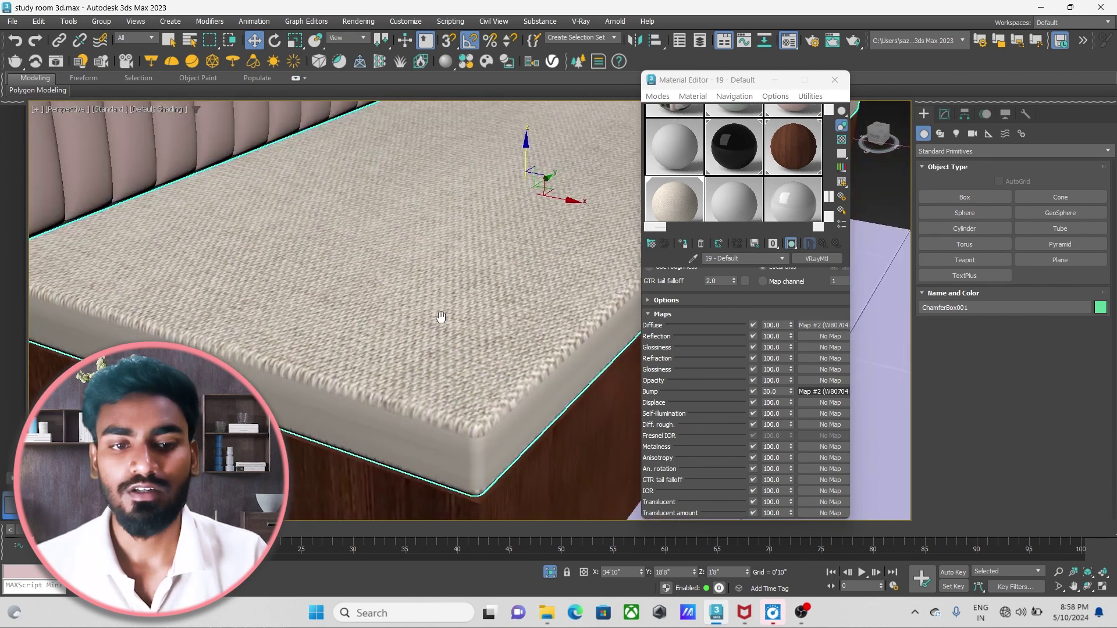
scroll(479, 424, up, 1)
scroll(480, 424, down, 1)
scroll(483, 413, up, 1)
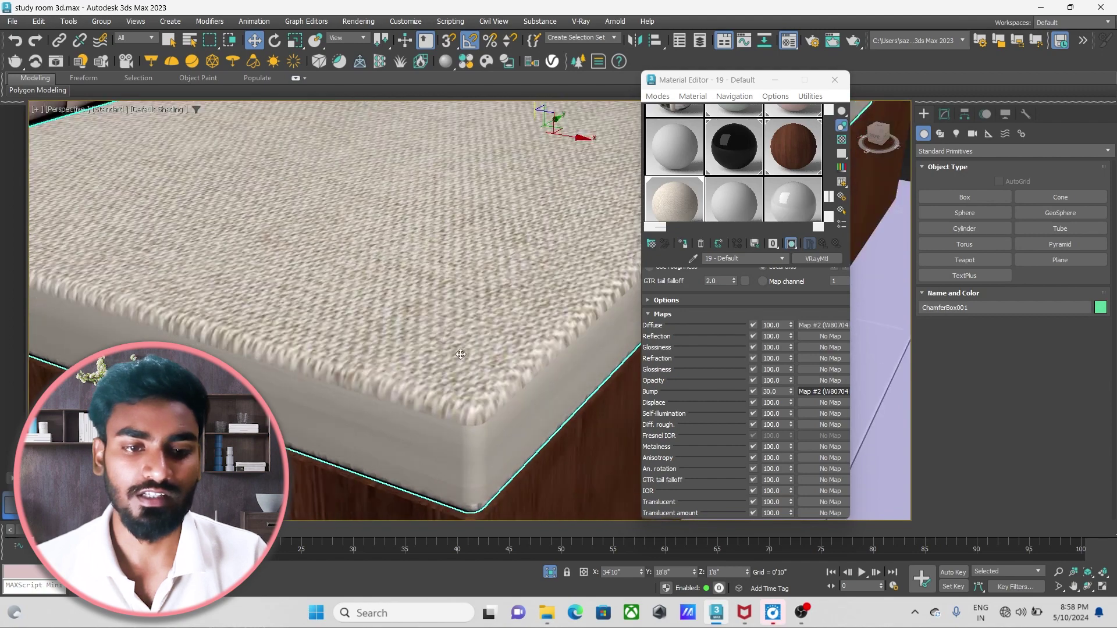
scroll(495, 396, down, 2)
scroll(508, 372, up, 1)
scroll(509, 373, up, 2)
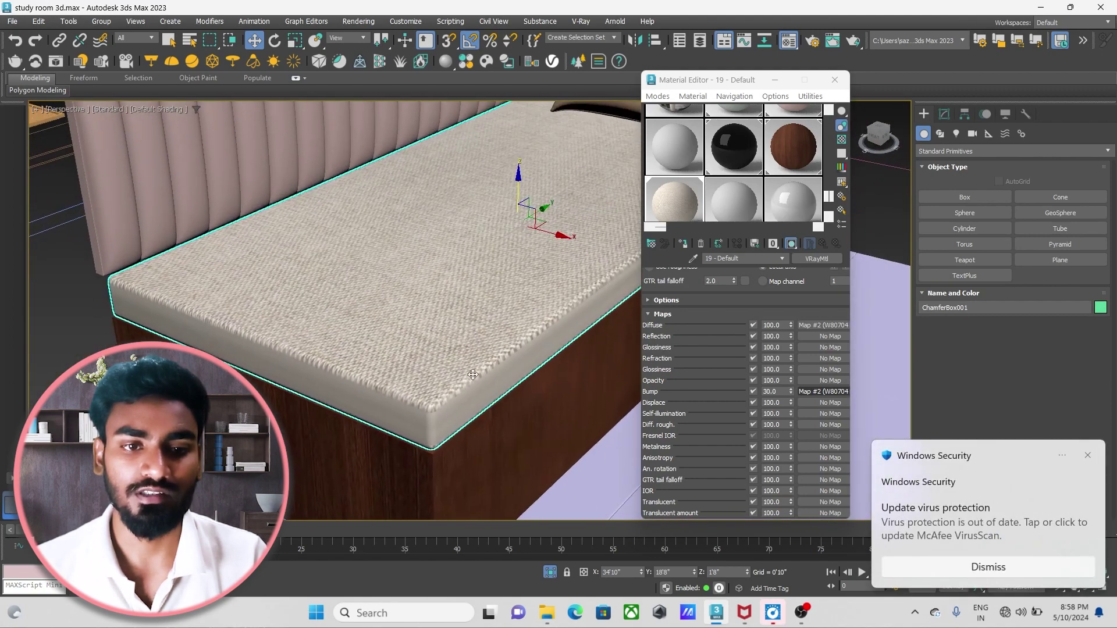
scroll(501, 372, up, 1)
scroll(496, 372, up, 1)
middle_drag(496, 372, 446, 411)
scroll(447, 410, down, 1)
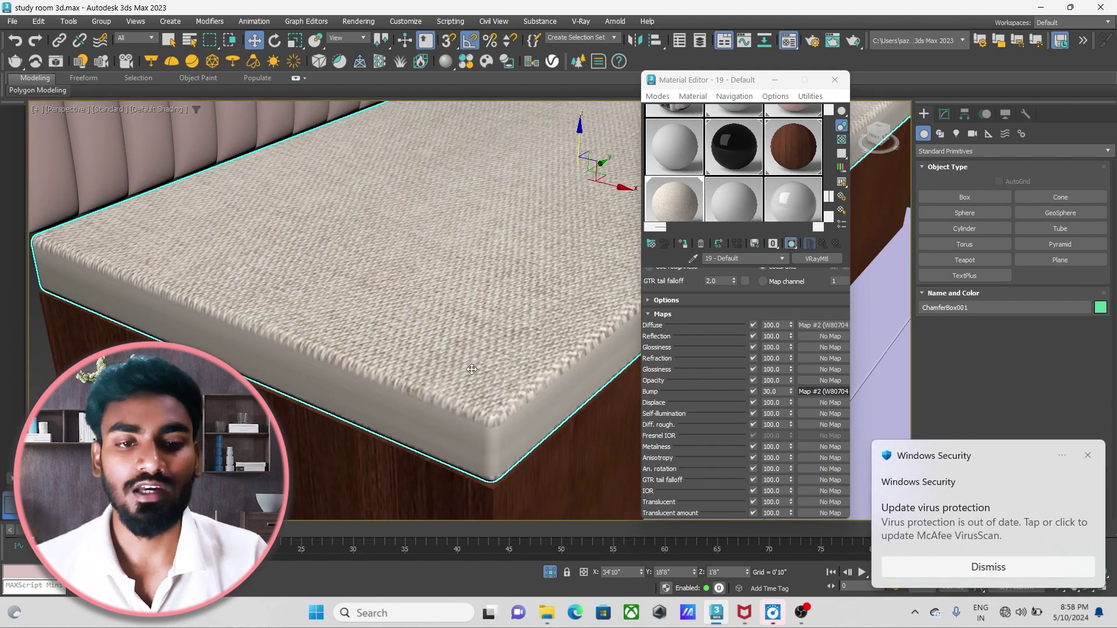
scroll(477, 365, up, 1)
scroll(448, 349, down, 2)
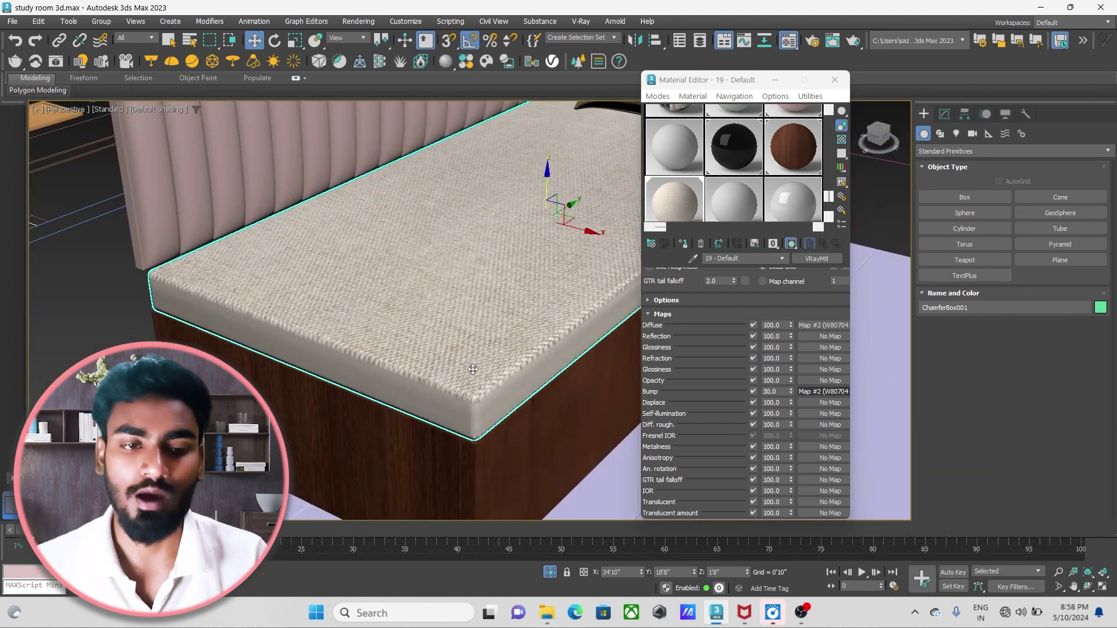
scroll(476, 366, up, 1)
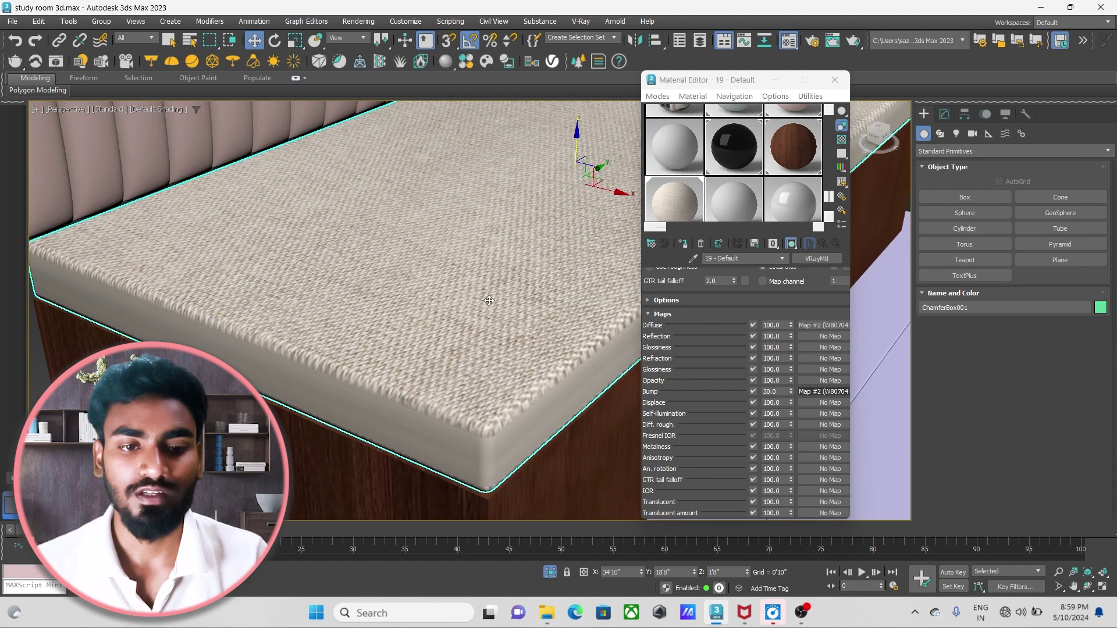
alt+middle_drag(458, 363, 474, 369)
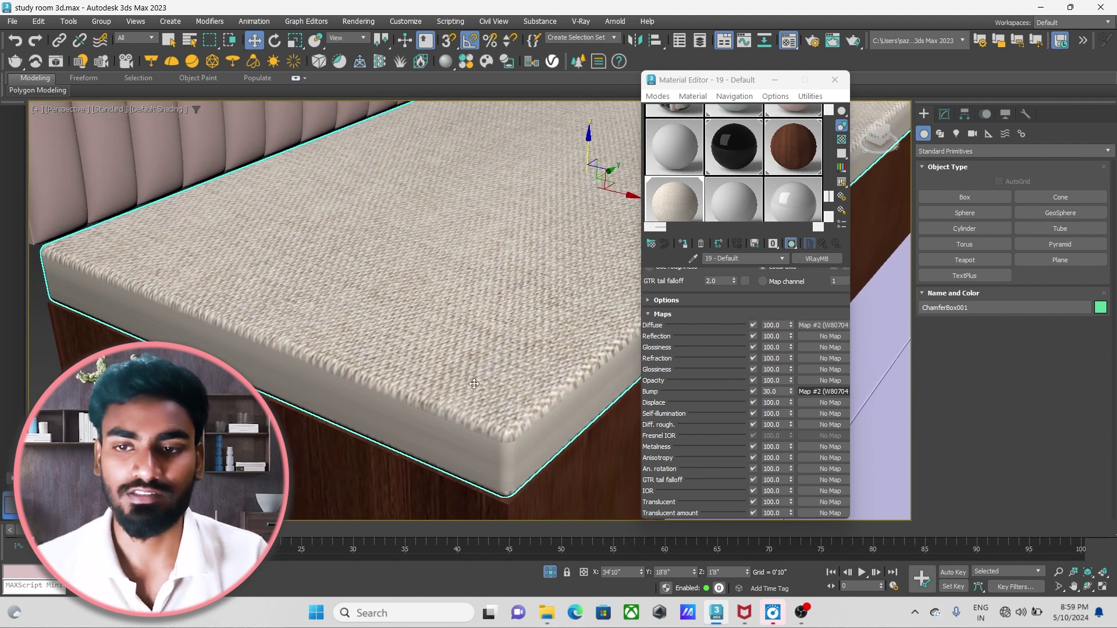
click(946, 114)
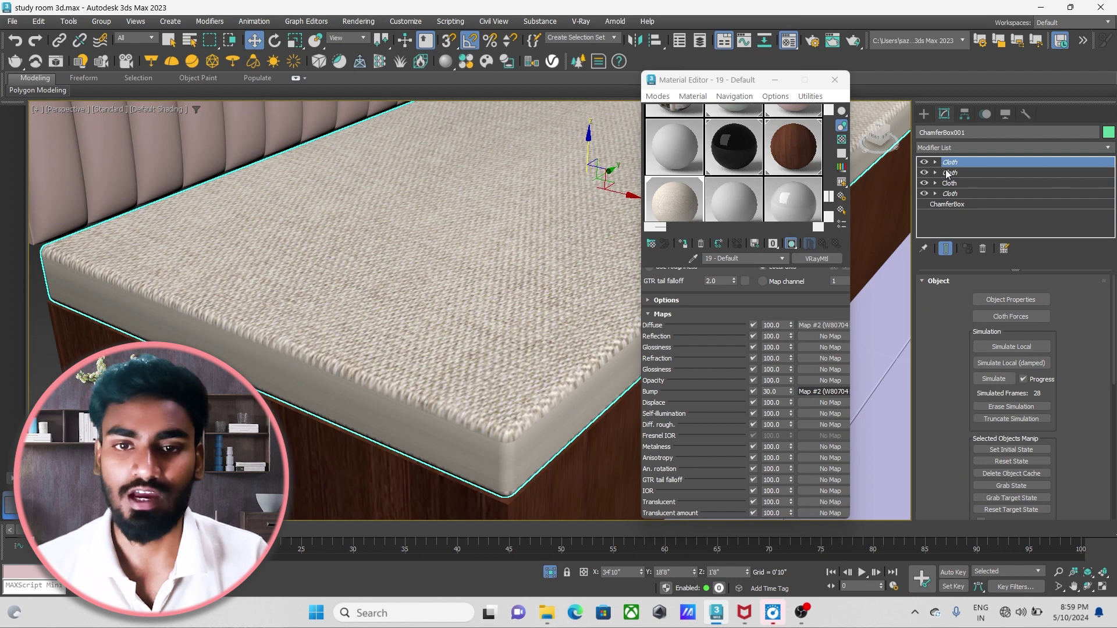
Delete all four Cloth modifiers from the mattress stack, leaving only ChamferBox.
right_click(983, 164)
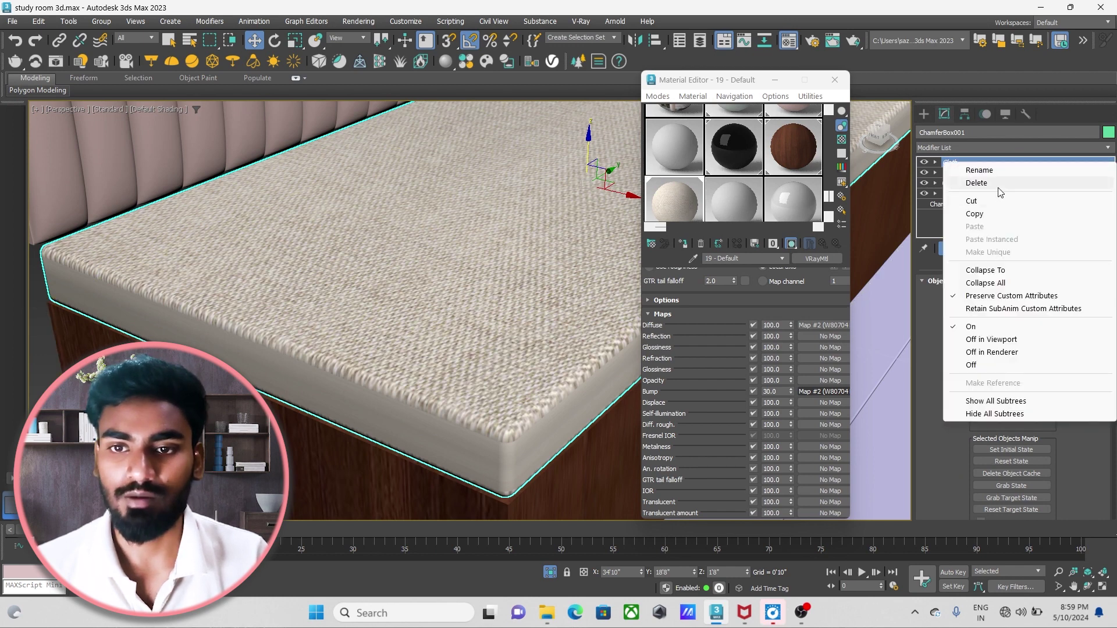
click(999, 183)
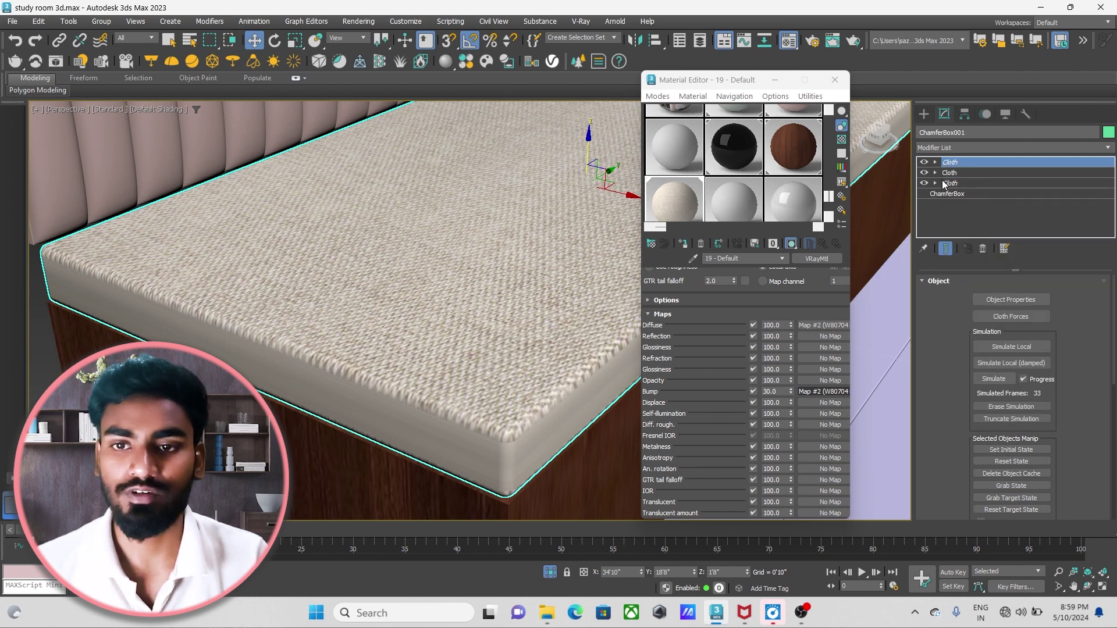
right_click(944, 163)
click(975, 178)
right_click(943, 164)
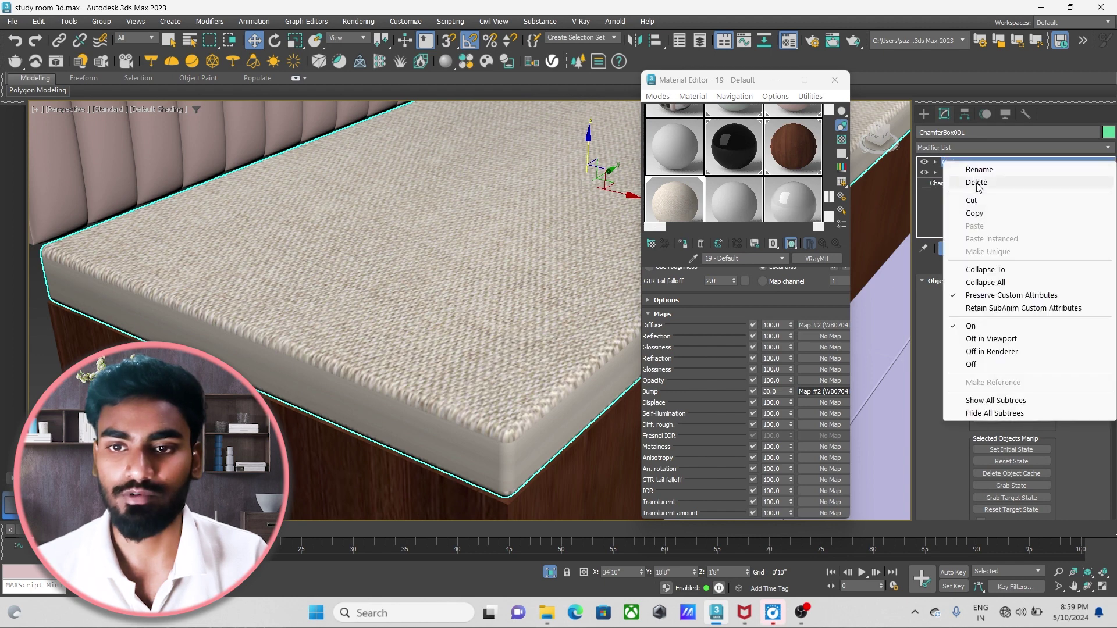
click(976, 184)
right_click(958, 164)
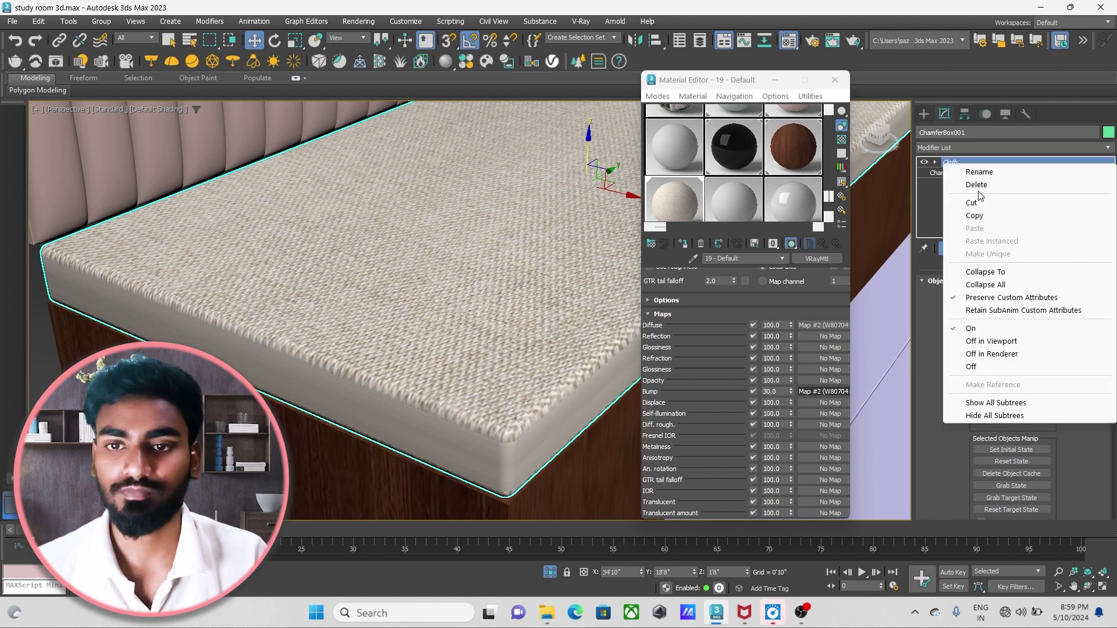
click(978, 184)
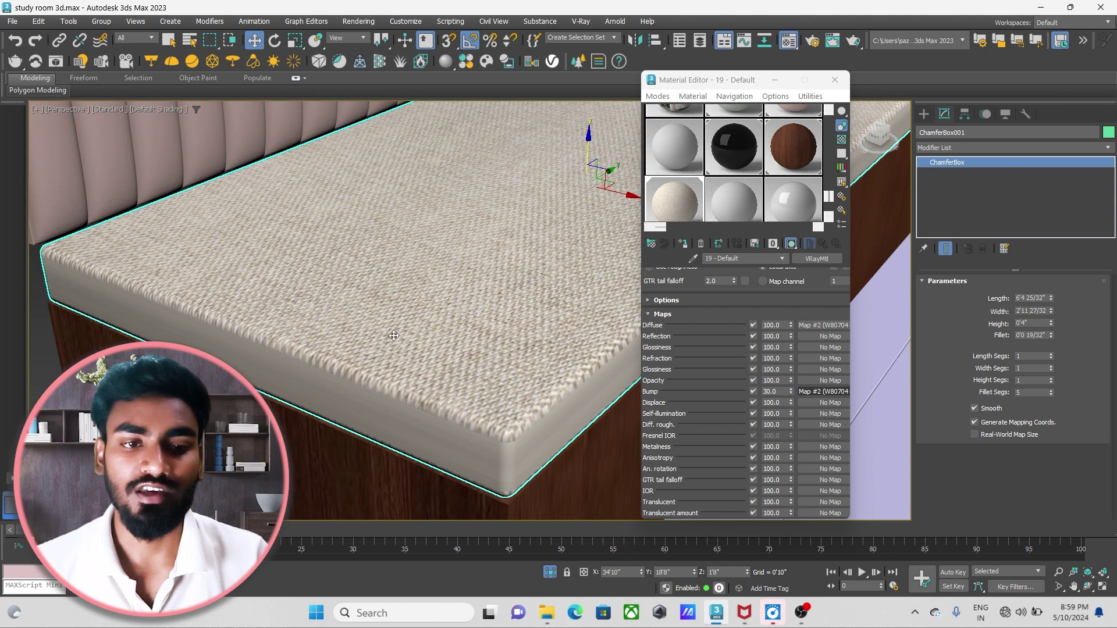
click(961, 146)
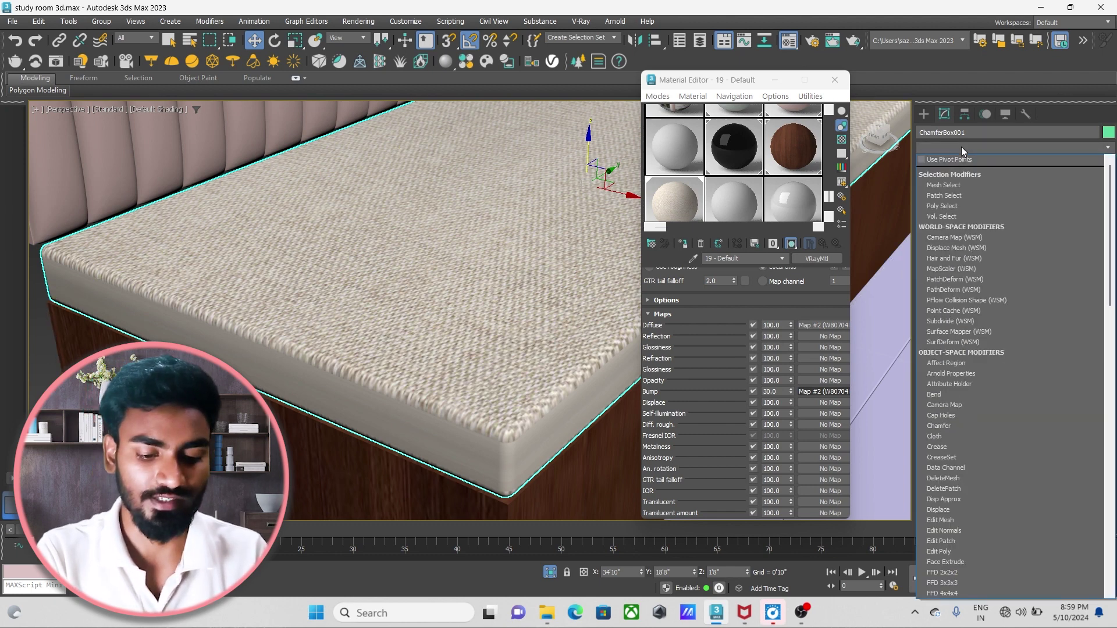
Add a Box-mapped UVW Map modifier to the mattress with length 6'7 3/32".
text(uvw)
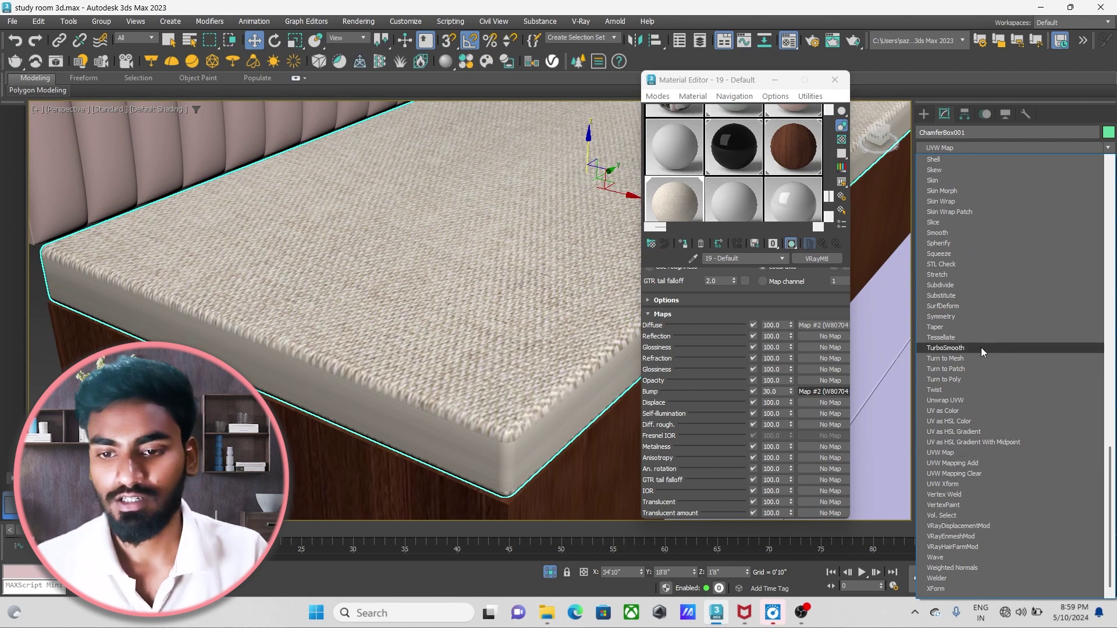
click(972, 454)
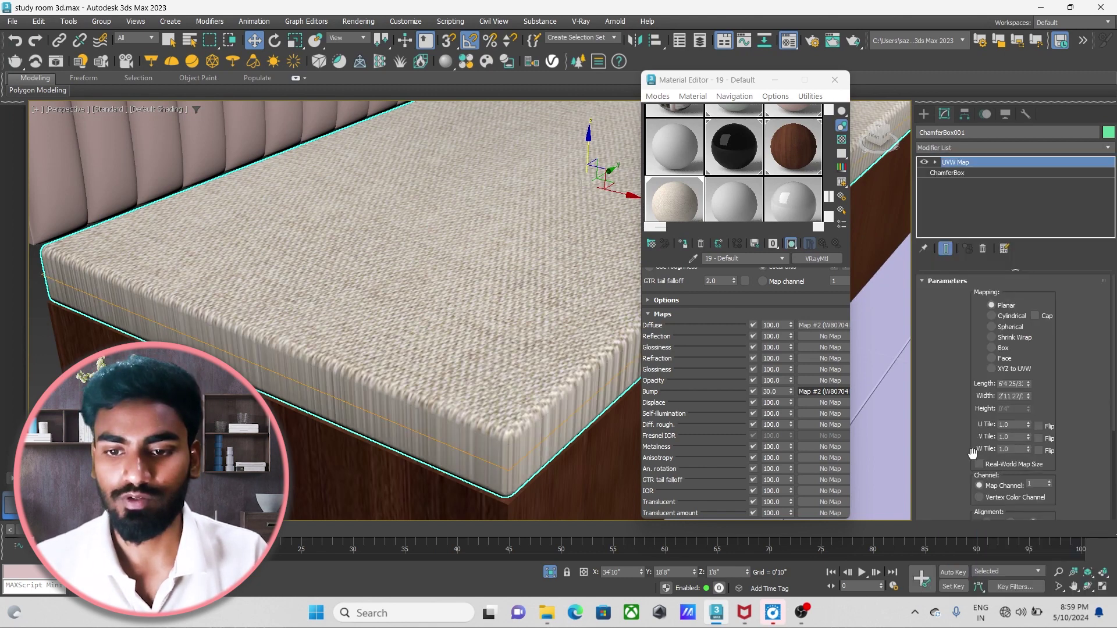
scroll(449, 444, up, 2)
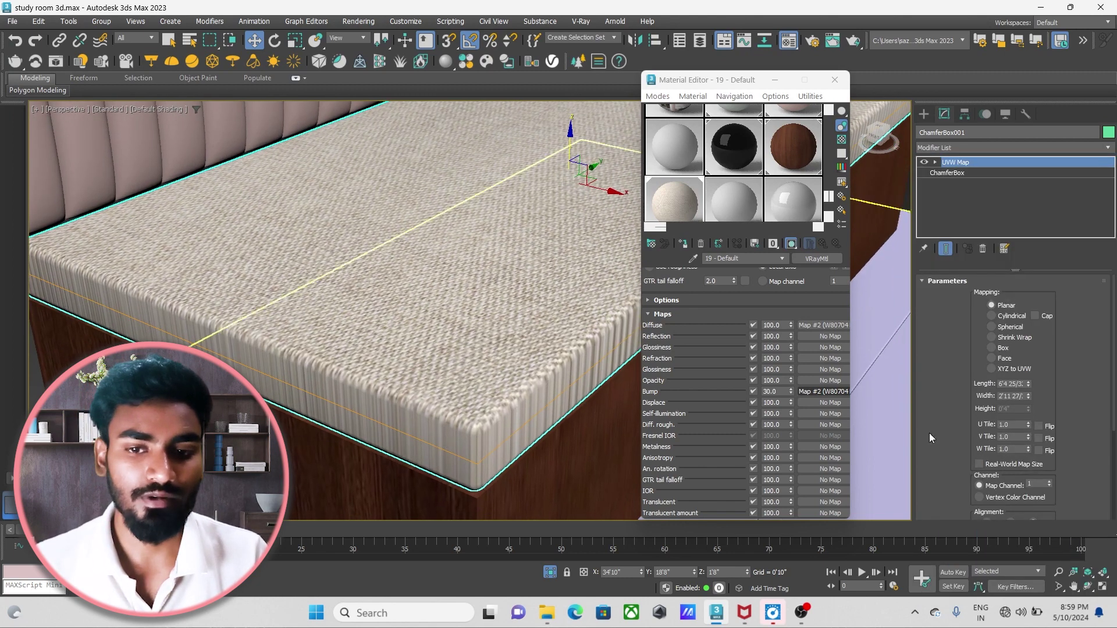
click(992, 348)
scroll(449, 449, up, 1)
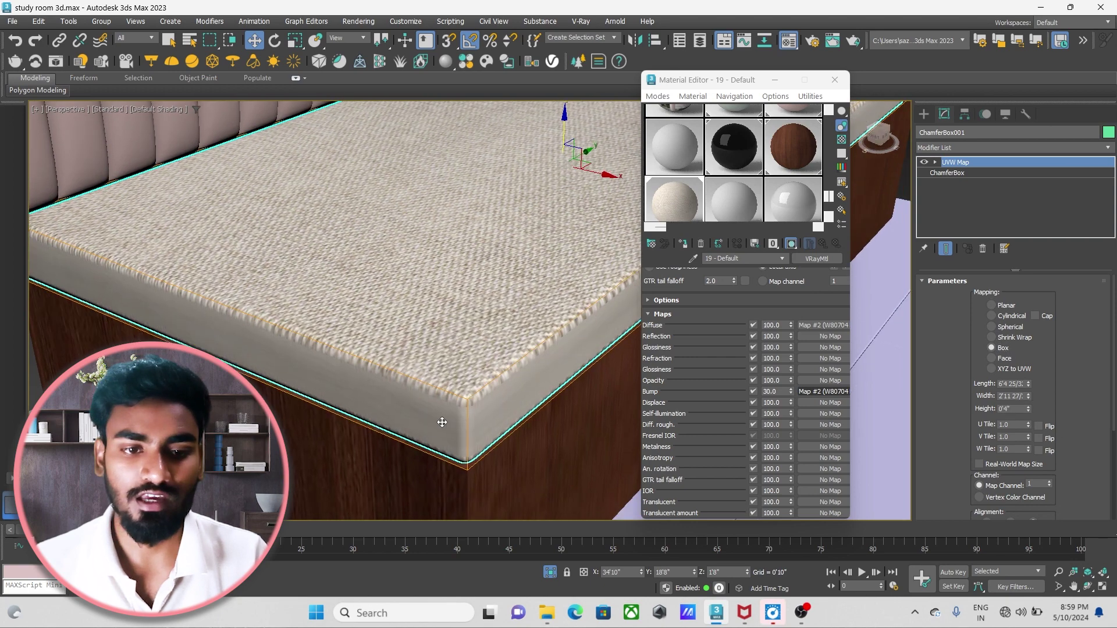
scroll(460, 442, up, 2)
scroll(476, 431, up, 1)
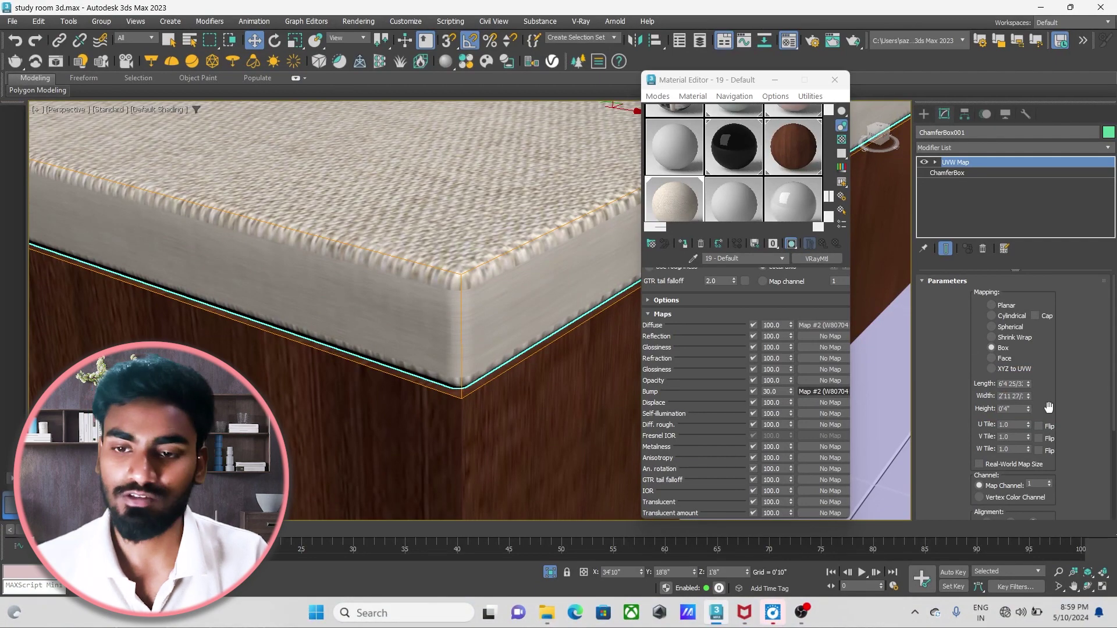
drag(1028, 384, 1029, 372)
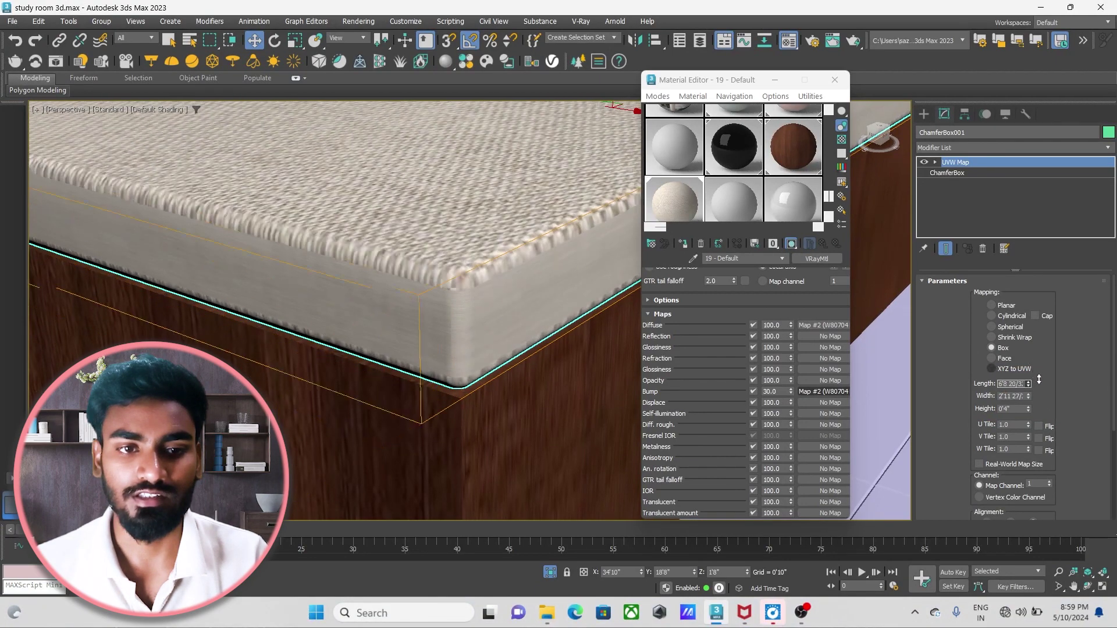
Isolate the mattress from the rest of the scene with Alt+Q.
scroll(298, 346, down, 5)
middle_drag(298, 346, 380, 313)
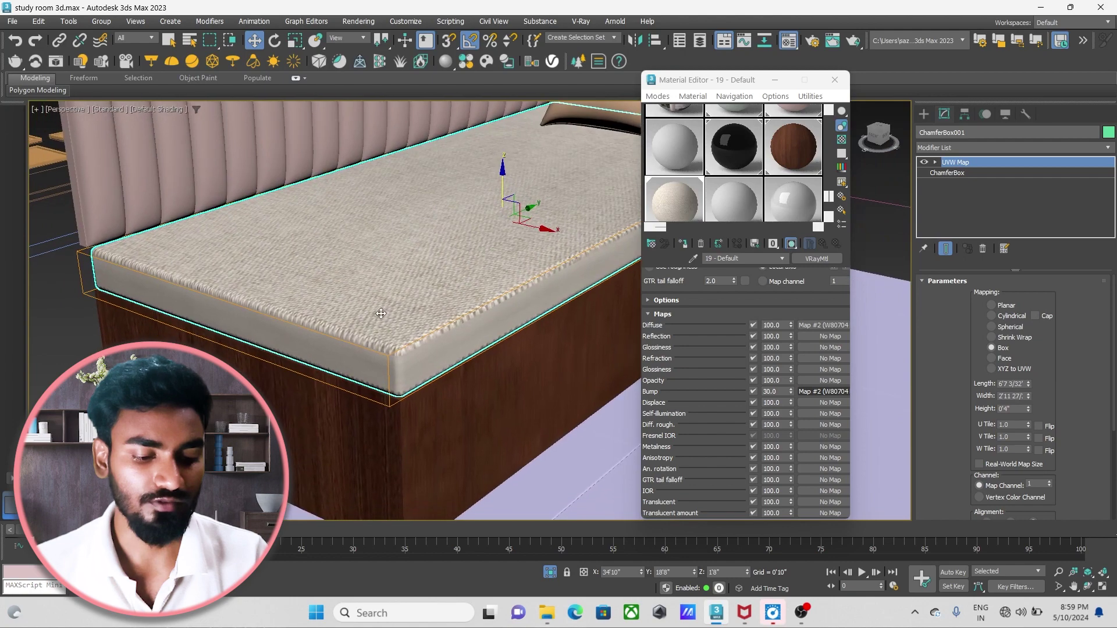
key(alt+q)
scroll(464, 297, up, 3)
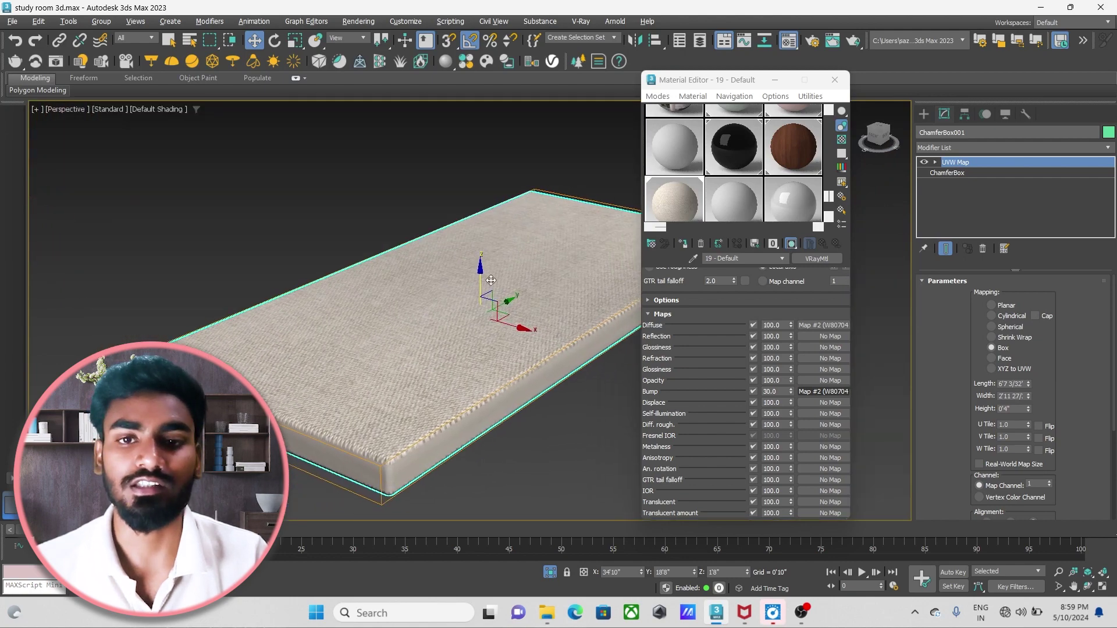
Minimize the Material Editor, orbit to a low side view, and enlarge the UVW Map height.
click(774, 82)
scroll(582, 356, up, 3)
scroll(582, 356, down, 3)
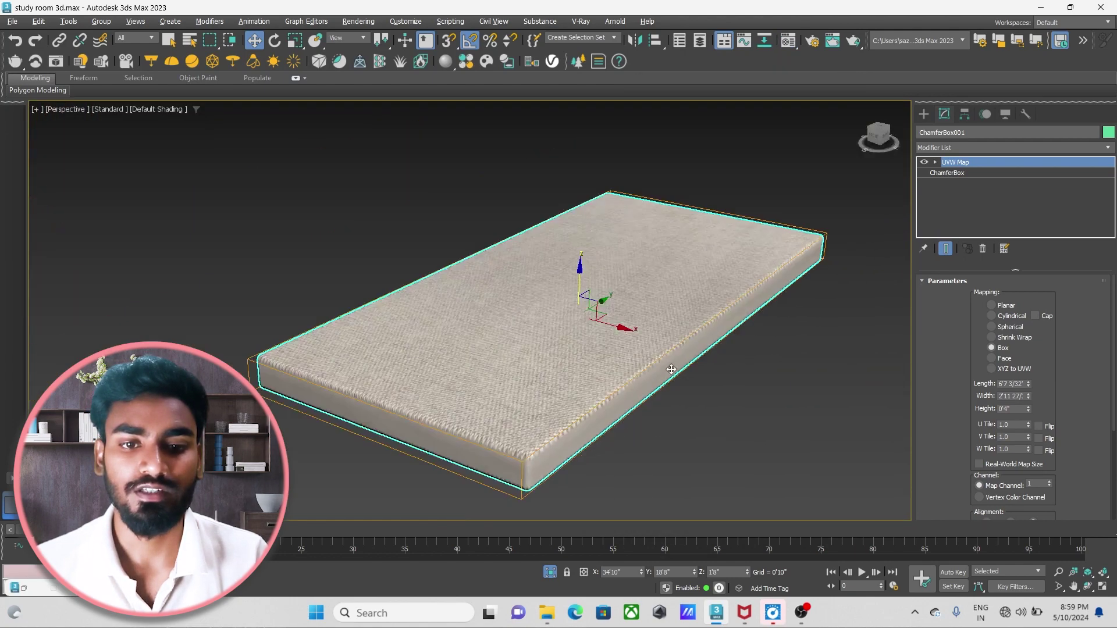
alt+middle_drag(668, 366, 489, 341)
scroll(488, 341, up, 2)
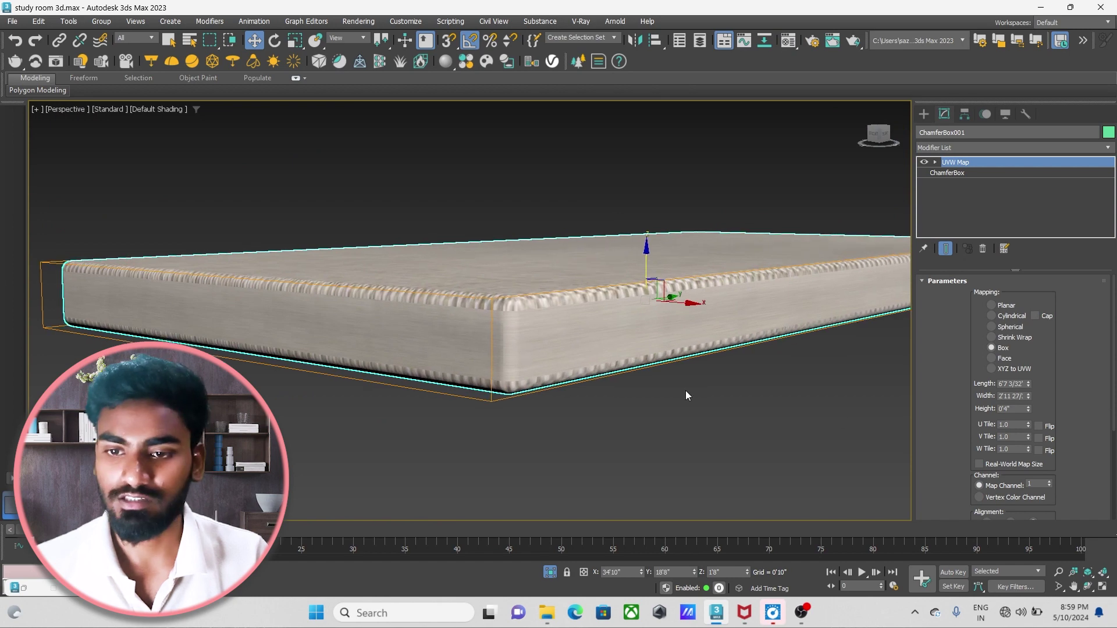
scroll(533, 311, up, 2)
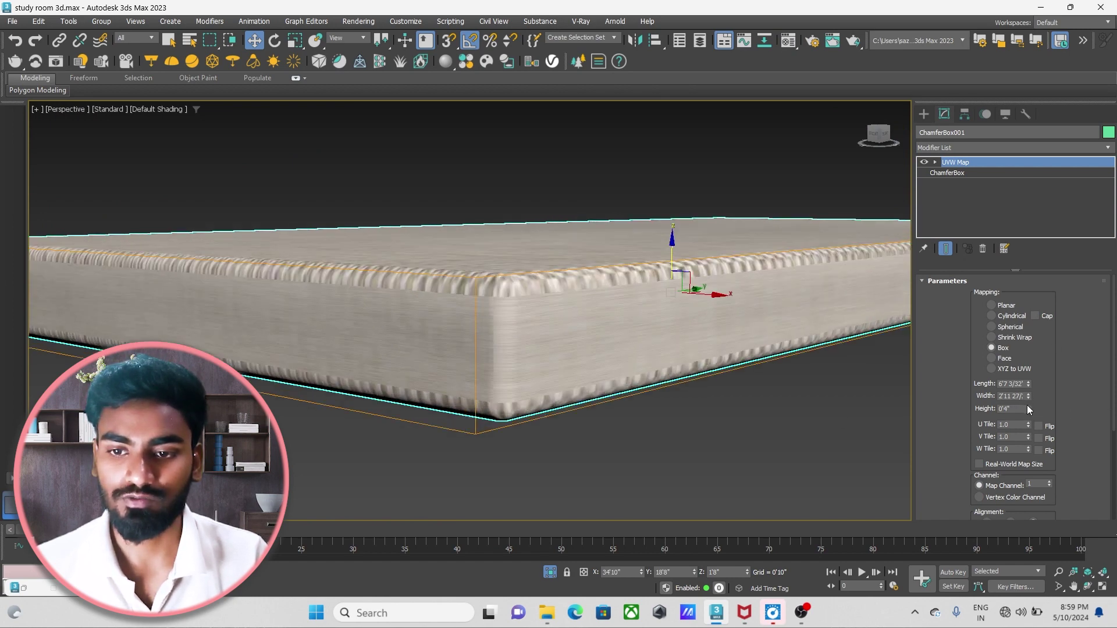
drag(1028, 409, 789, 270)
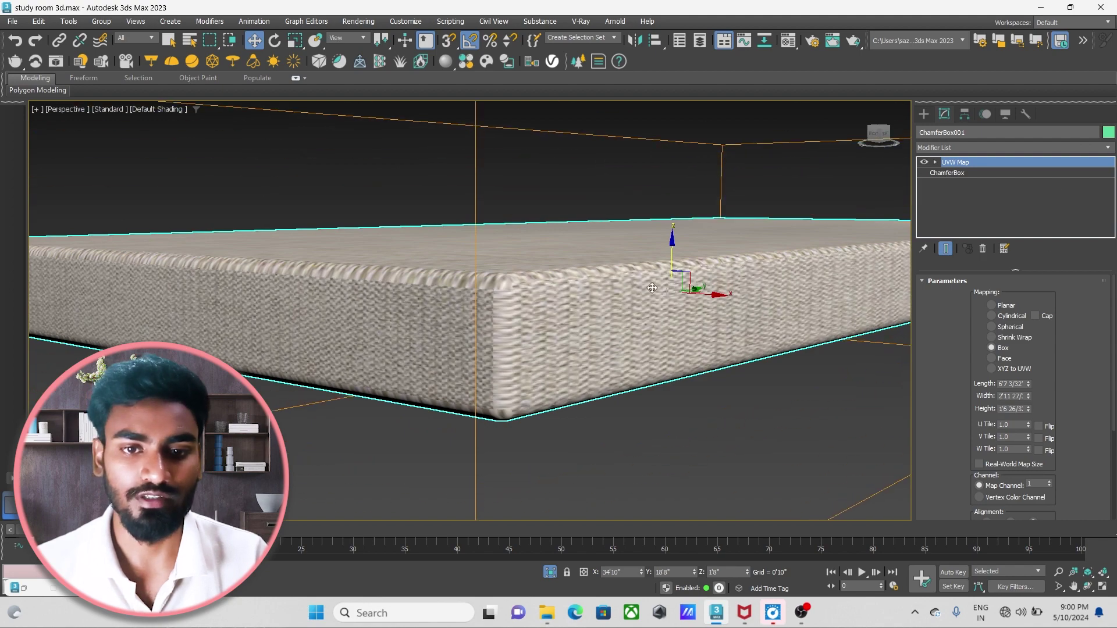
scroll(790, 270, down, 3)
scroll(606, 282, down, 2)
scroll(605, 282, up, 4)
scroll(598, 426, up, 3)
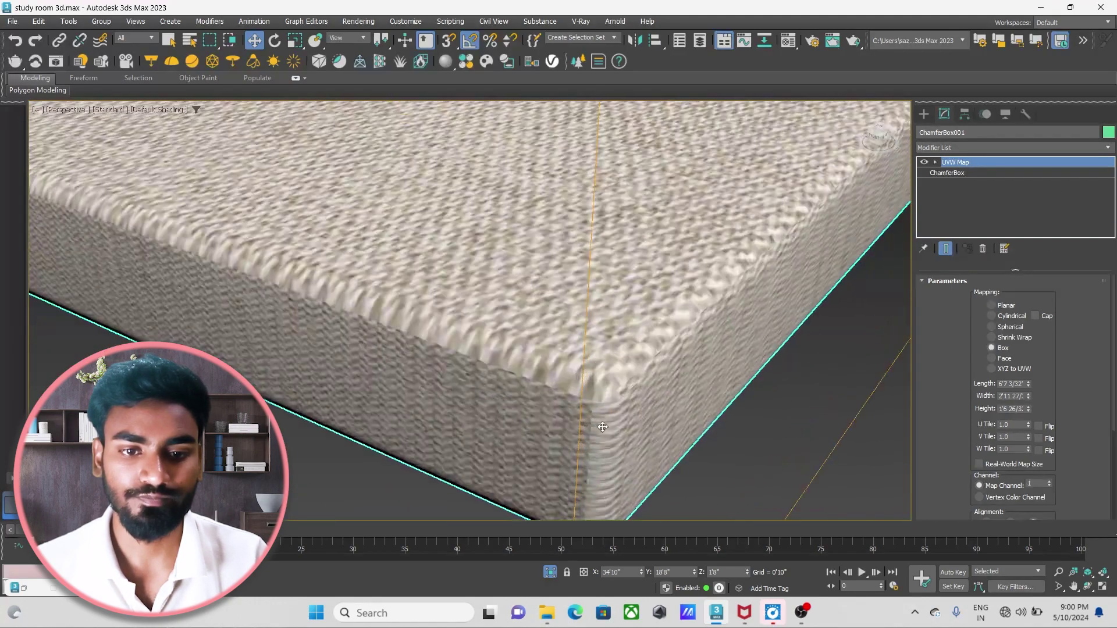
scroll(598, 427, up, 1)
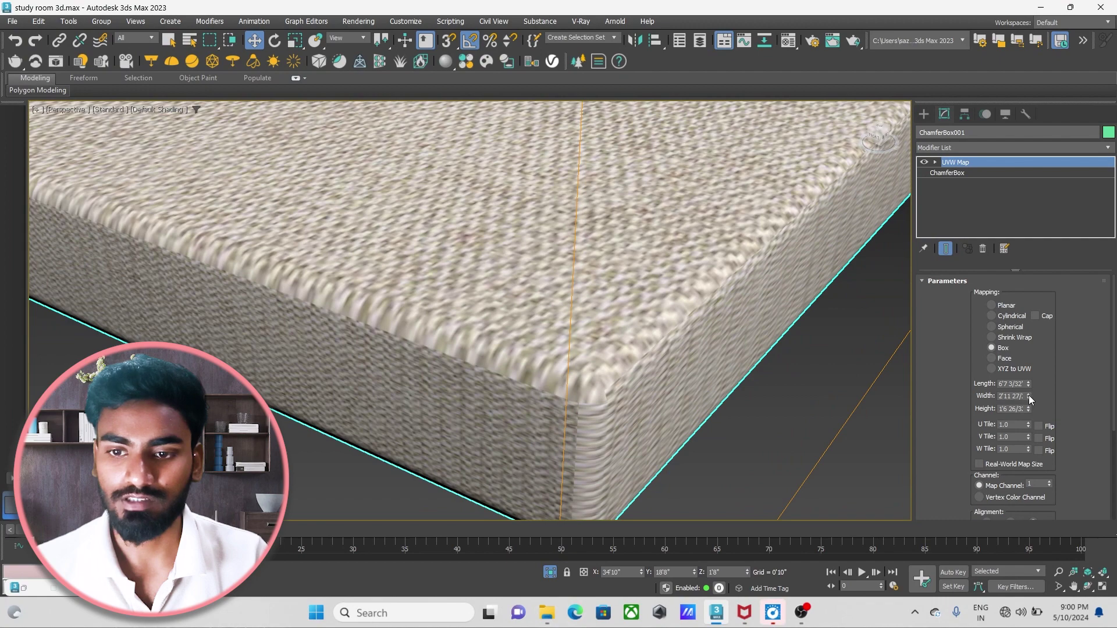
Widen the box mapping and set its length to 6'4 23/32".
drag(1029, 396, 592, 394)
scroll(592, 395, down, 4)
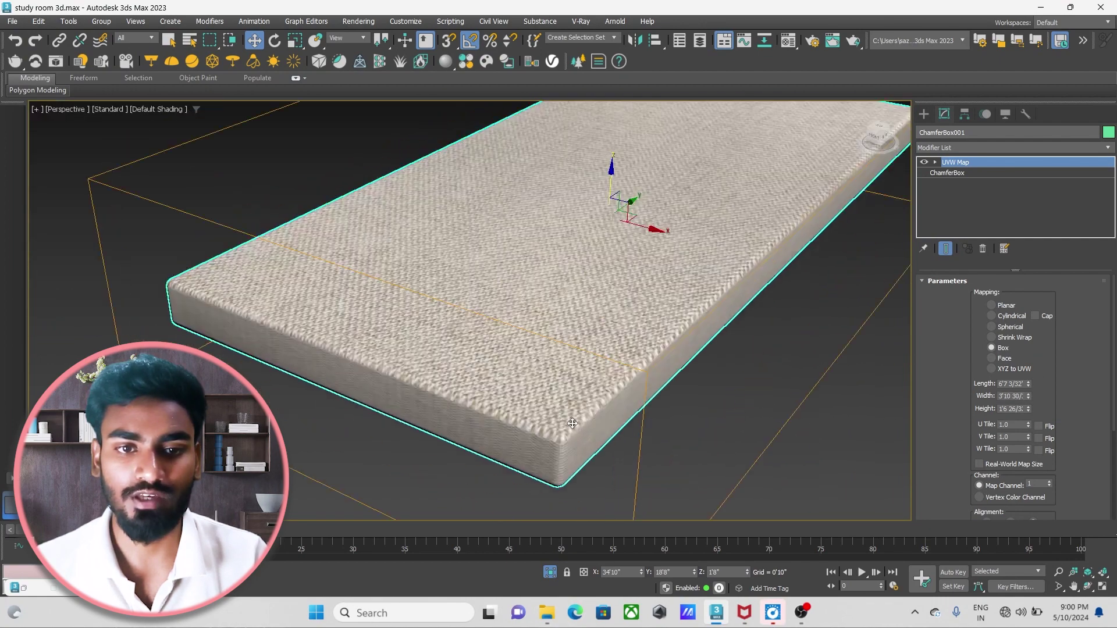
mouse_move(1028, 395)
mouse_down()
mouse_move(1034, 376)
mouse_move(1040, 396)
mouse_up()
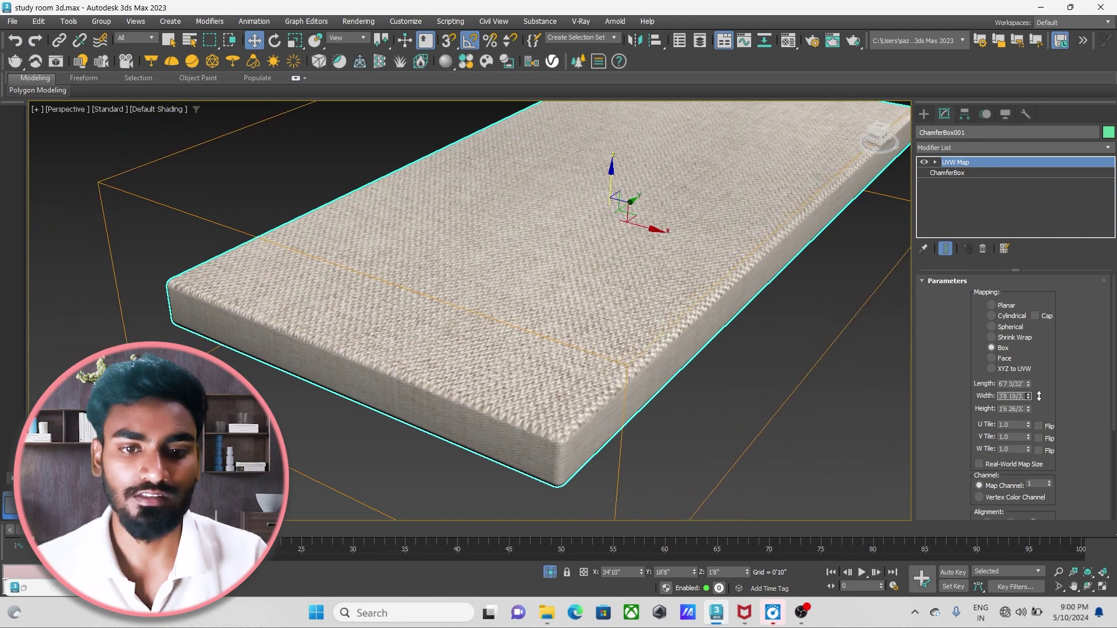
drag(1029, 382, 1033, 383)
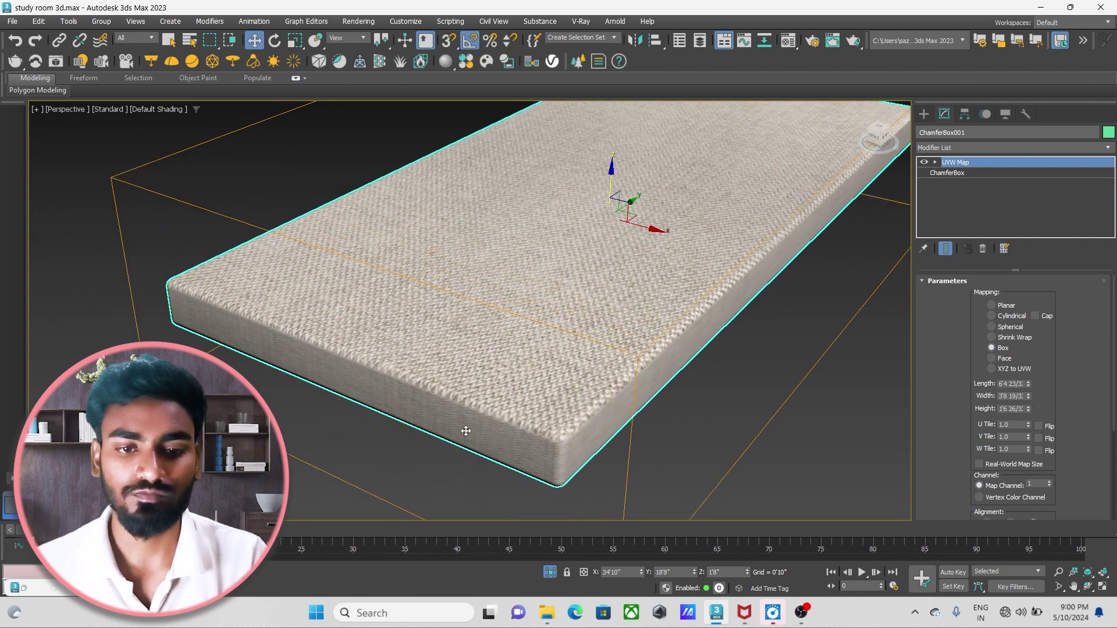
scroll(466, 431, up, 3)
scroll(524, 423, up, 2)
scroll(571, 424, up, 2)
scroll(588, 391, down, 10)
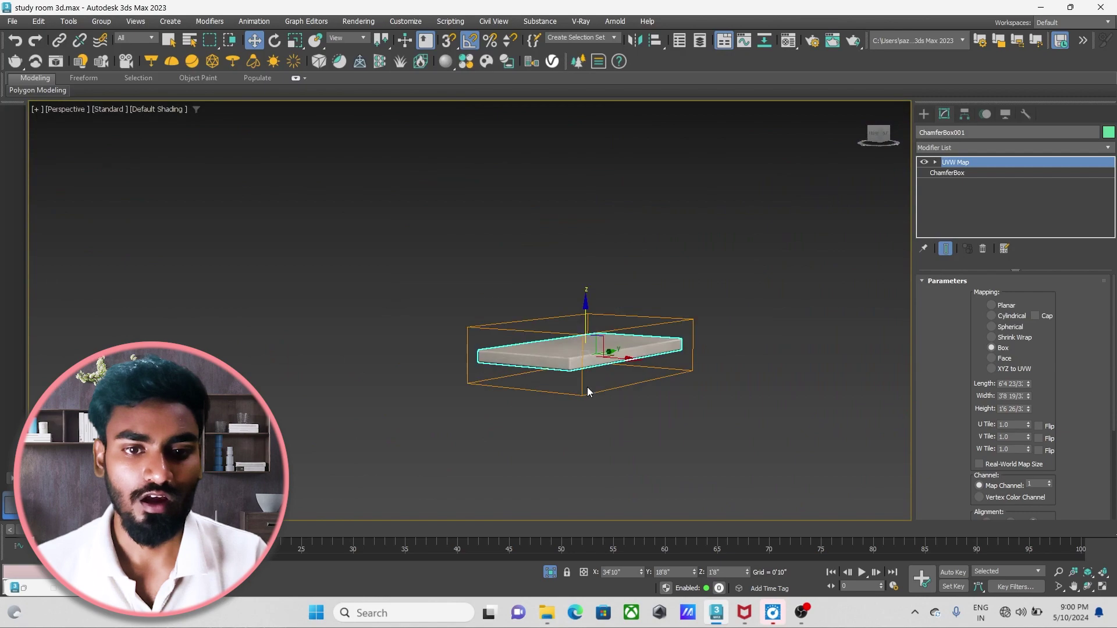
Raise the mattress's UVW Map box height further.
scroll(588, 392, up, 5)
scroll(554, 357, up, 2)
mouse_move(500, 408)
middle_down()
mouse_move(584, 421)
mouse_move(583, 410)
middle_up()
scroll(584, 421, down, 3)
scroll(584, 409, up, 3)
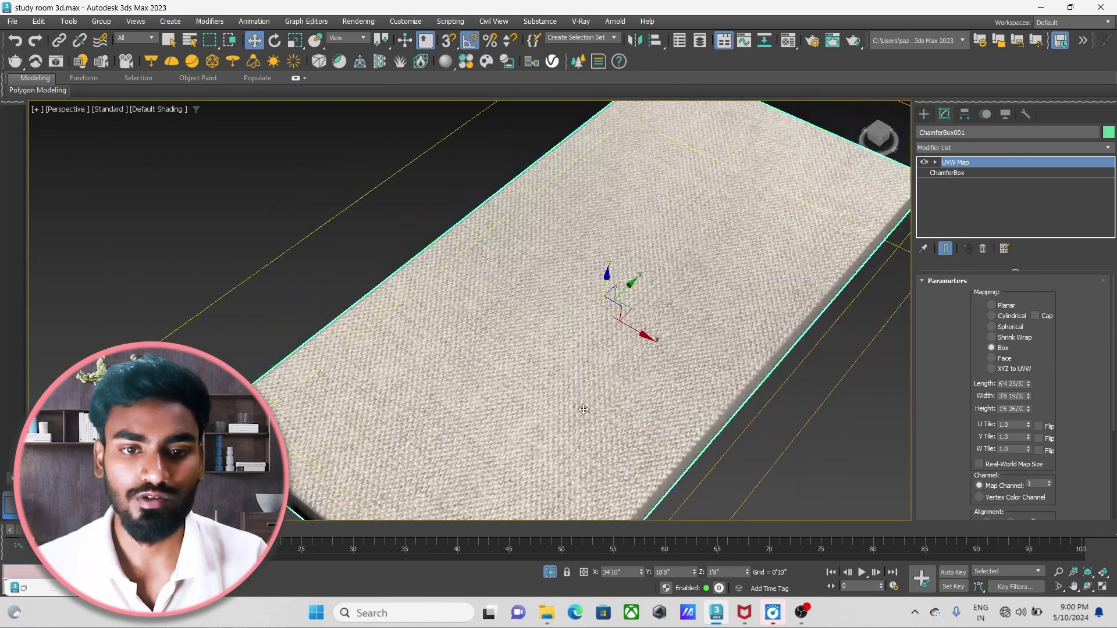
scroll(584, 407, down, 3)
scroll(424, 375, up, 5)
scroll(442, 372, up, 1)
scroll(457, 305, up, 2)
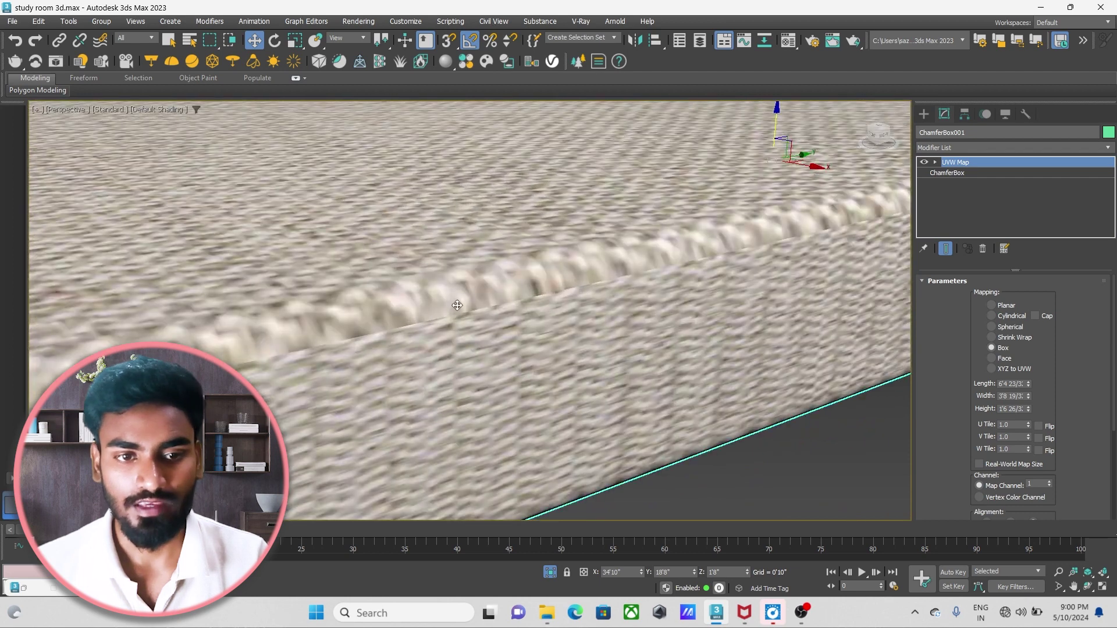
scroll(458, 305, down, 1)
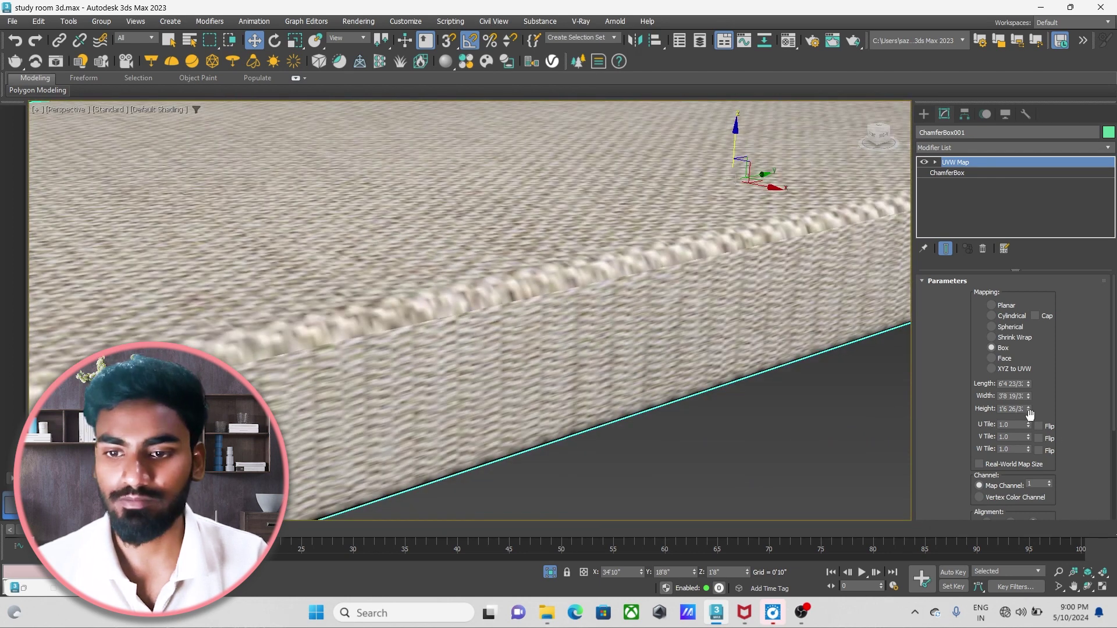
drag(1029, 409, 1051, 326)
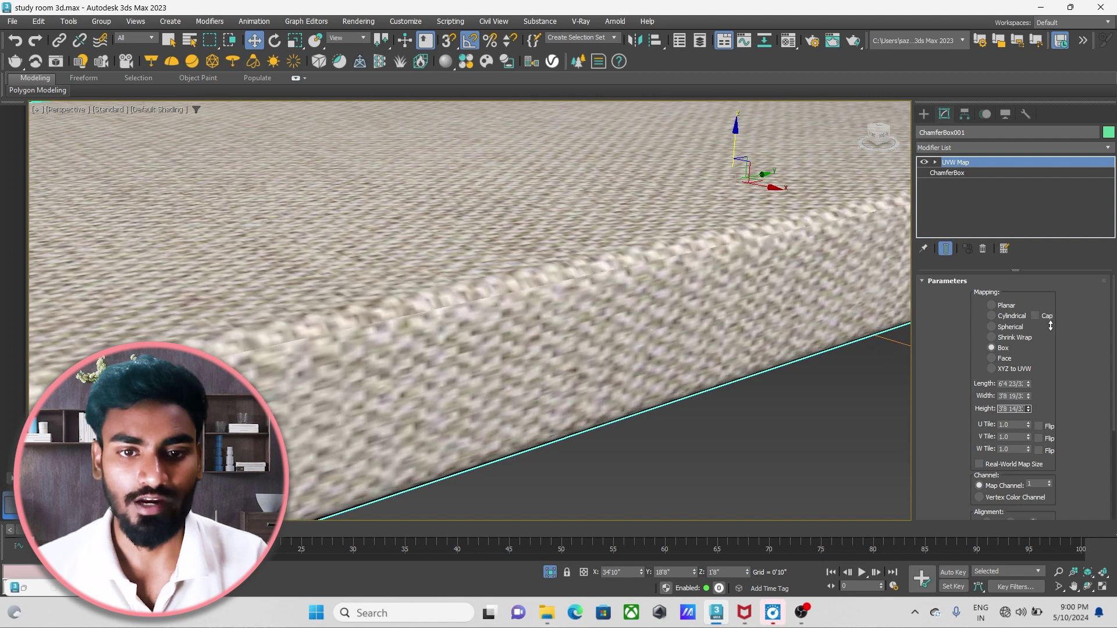
Change the UVW Map alignment from Y to X to reorient the fabric weave.
scroll(973, 408, down, 1)
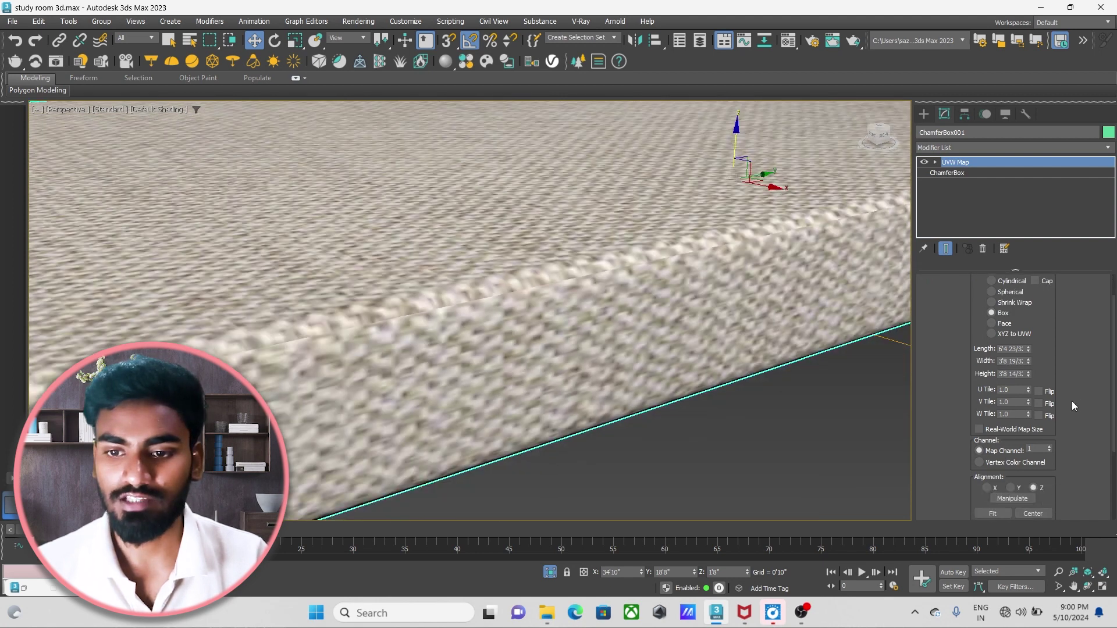
scroll(974, 438, down, 2)
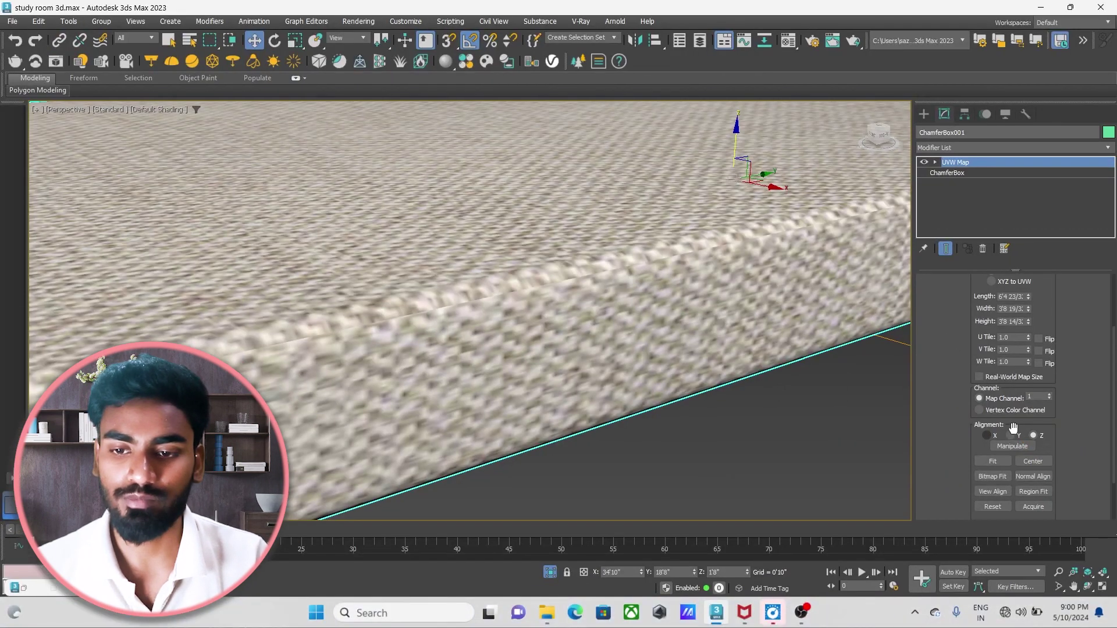
click(1012, 435)
scroll(661, 406, down, 10)
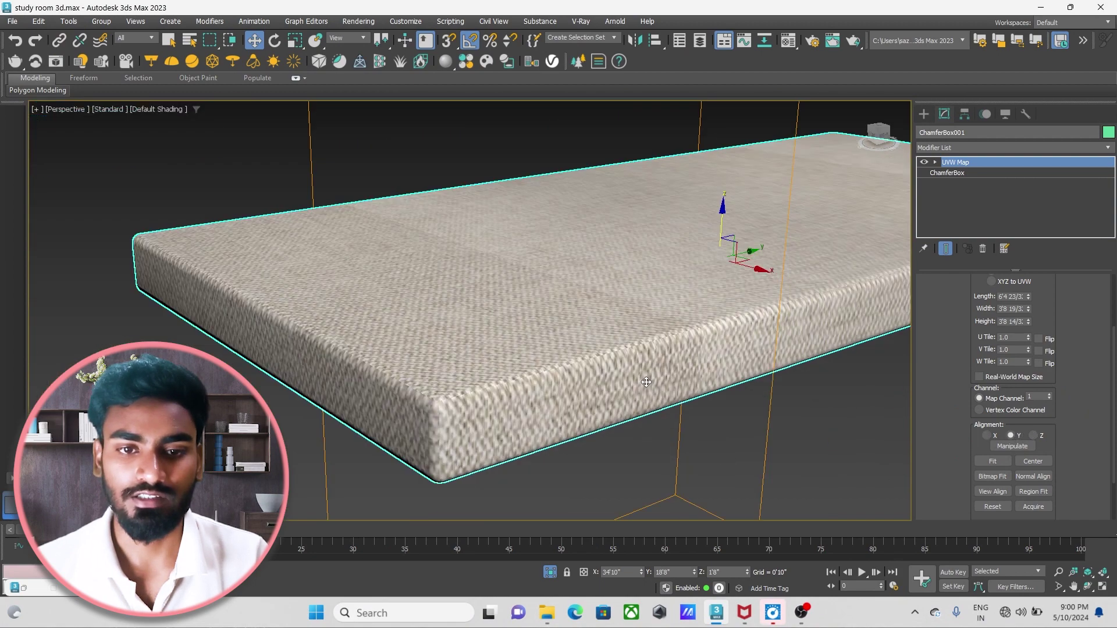
scroll(684, 409, up, 10)
click(992, 436)
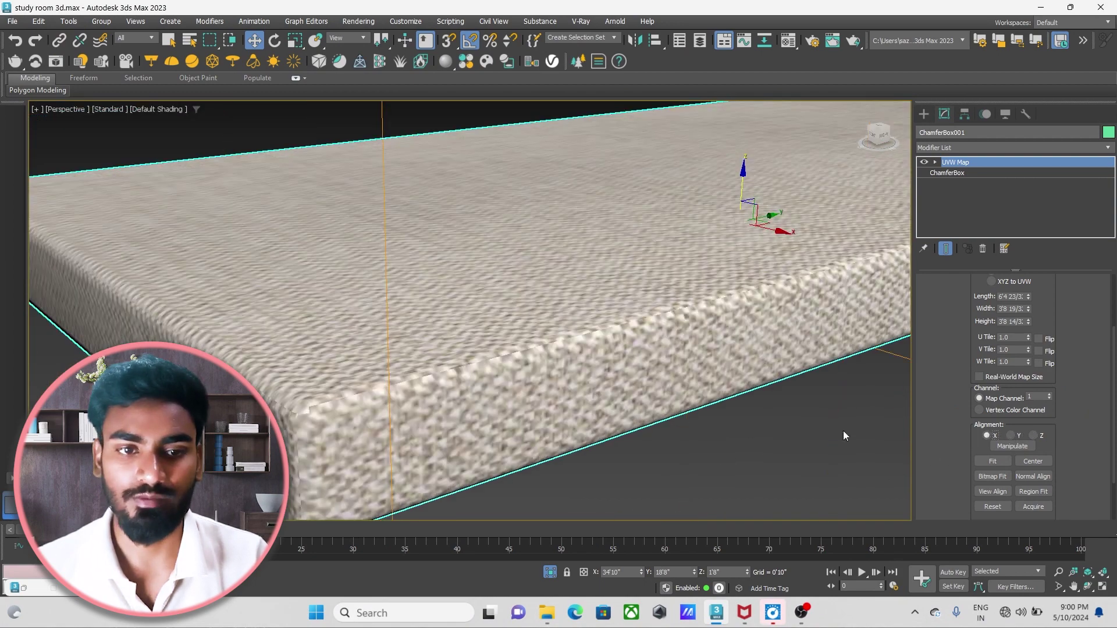
Zoom and orbit to inspect the woven fabric across the mattress top and sides.
scroll(496, 419, down, 5)
scroll(495, 419, up, 2)
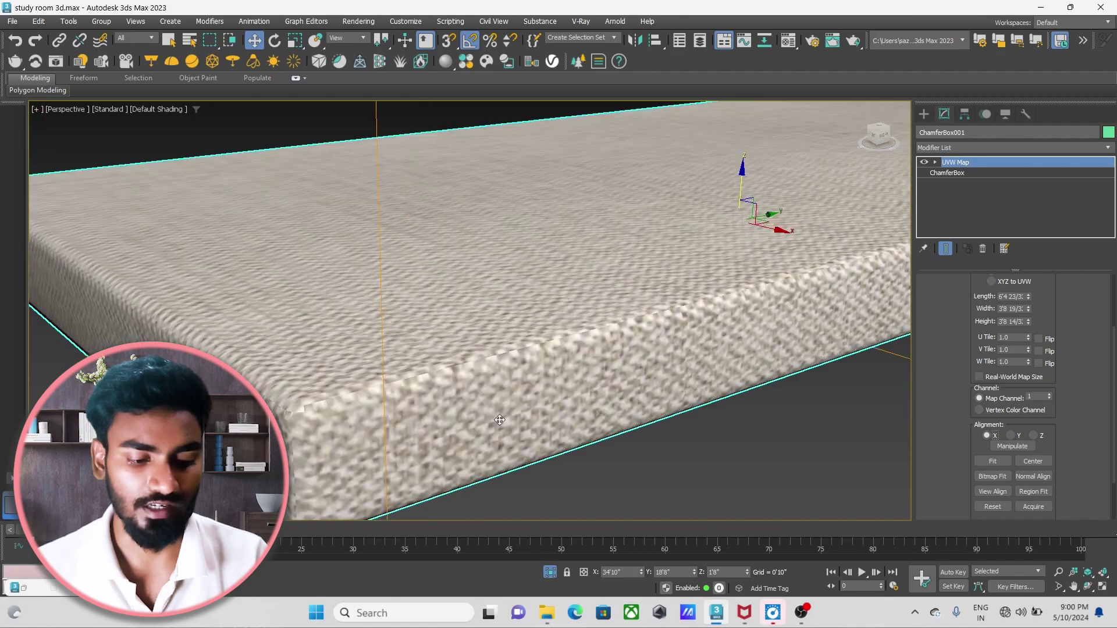
scroll(465, 423, up, 2)
scroll(437, 428, up, 2)
scroll(405, 432, up, 2)
scroll(404, 432, down, 5)
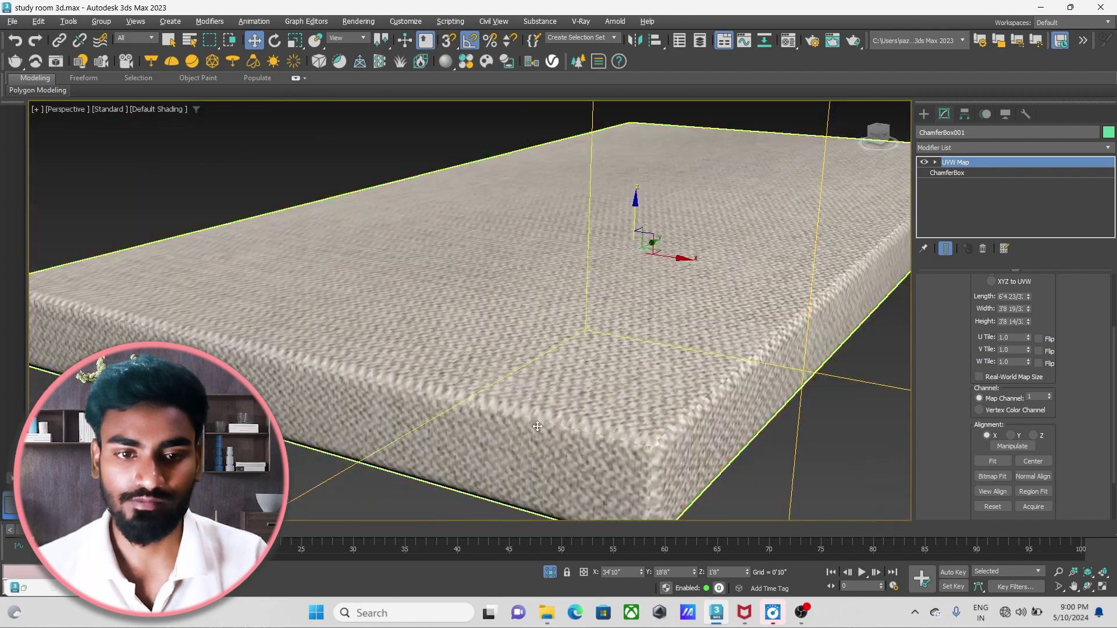
scroll(442, 433, up, 2)
scroll(483, 433, down, 3)
scroll(524, 434, down, 1)
scroll(553, 435, up, 2)
scroll(561, 435, up, 2)
scroll(569, 435, down, 4)
scroll(577, 435, up, 2)
scroll(584, 435, down, 2)
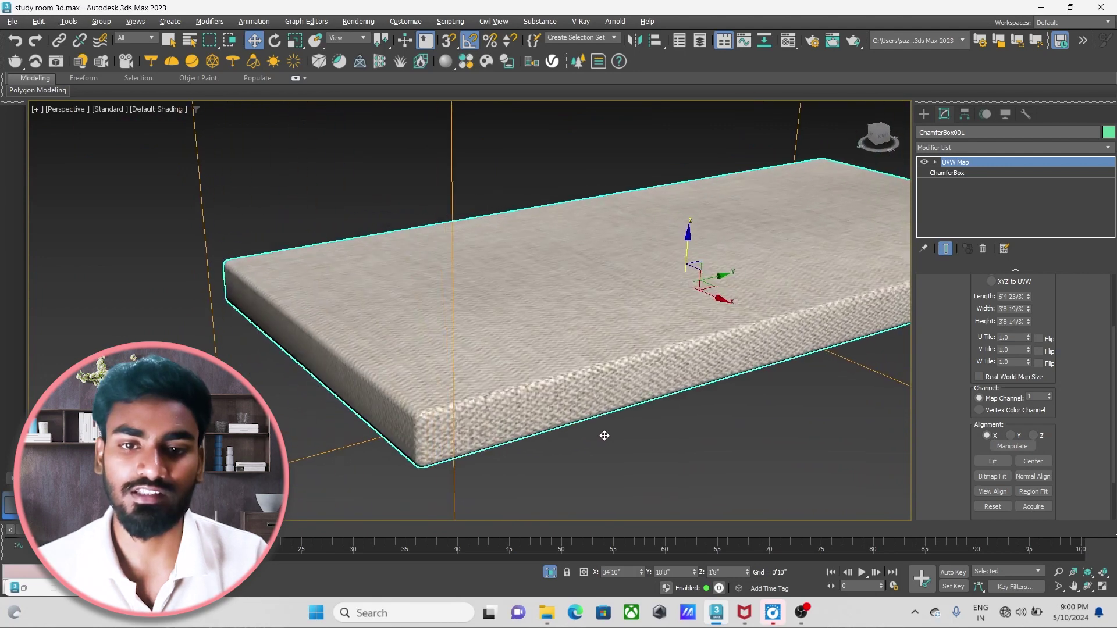
scroll(599, 436, down, 3)
scroll(574, 420, down, 1)
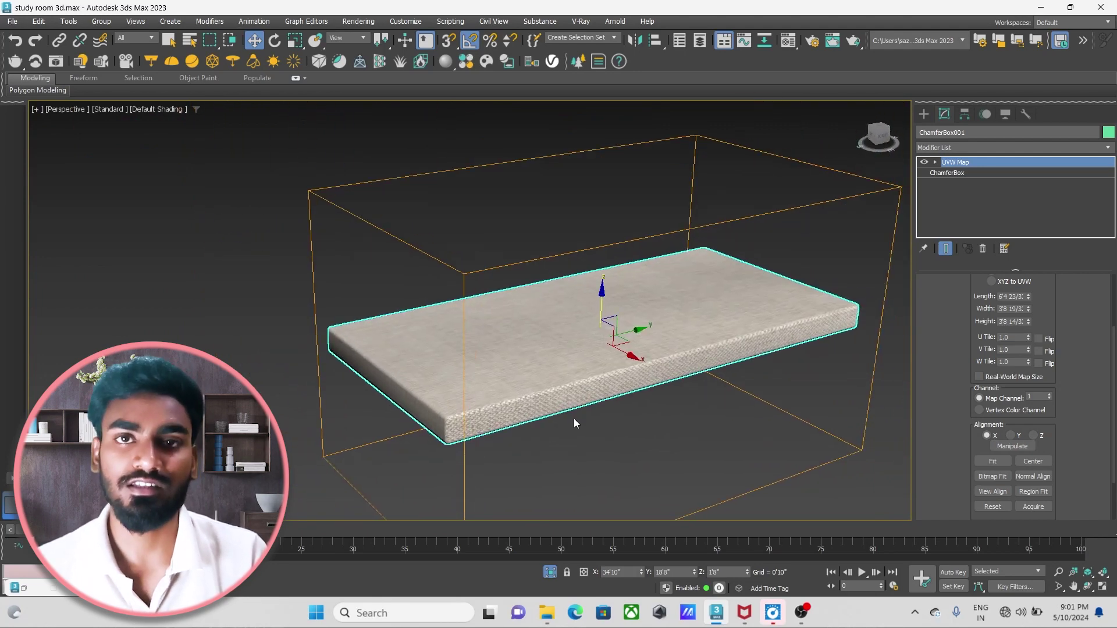
scroll(574, 423, up, 2)
scroll(554, 420, up, 3)
scroll(509, 432, down, 1)
scroll(508, 431, up, 1)
scroll(509, 431, down, 4)
mouse_move(508, 432)
alt+middle_down()
mouse_move(515, 381)
mouse_move(586, 410)
mouse_move(570, 373)
alt+middle_up()
scroll(515, 381, down, 2)
scroll(551, 387, down, 3)
scroll(586, 410, up, 2)
scroll(570, 372, up, 1)
Unhide the hidden objects and end isolation to show the full scene.
scroll(556, 260, up, 2)
right_click(555, 260)
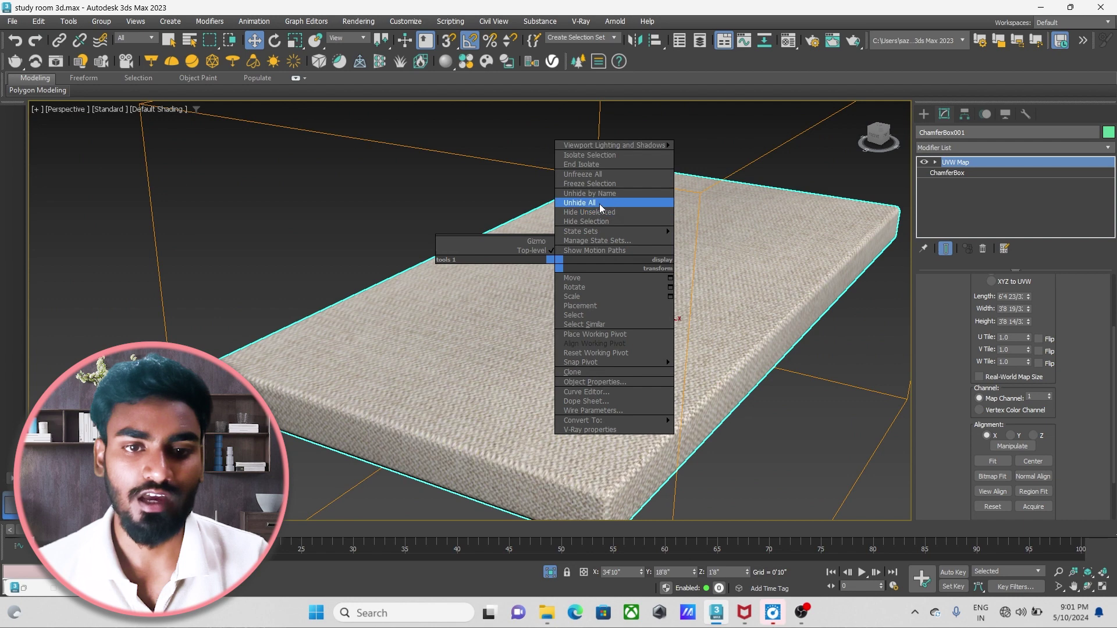
click(590, 212)
scroll(598, 200, down, 2)
alt+middle_drag(571, 317, 606, 368)
key(alt+q)
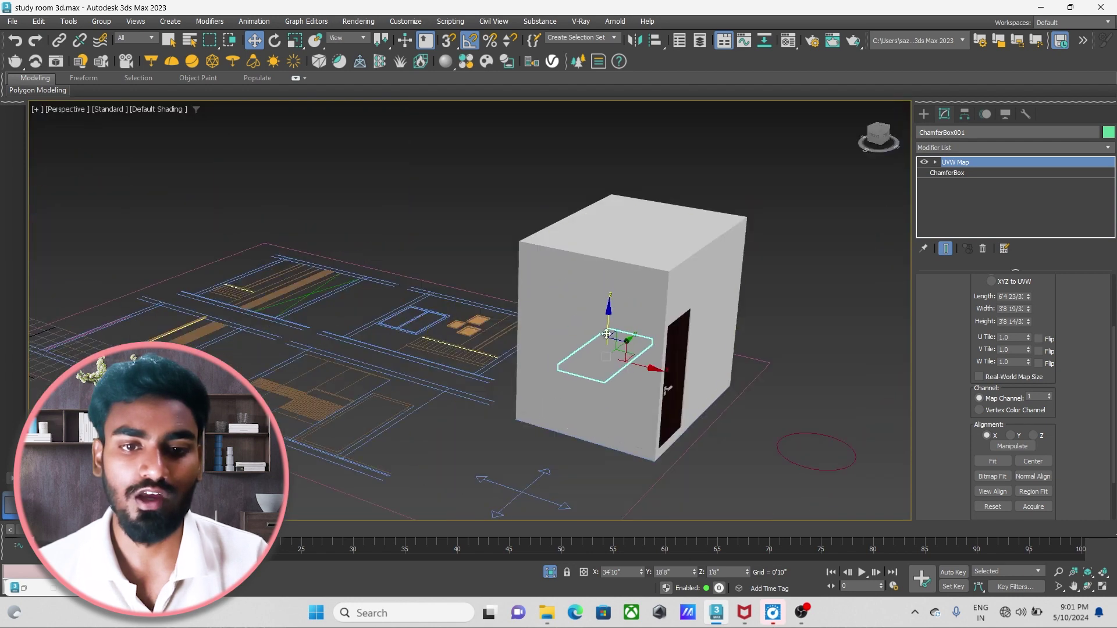
Hide the wall blocking the view of the bed.
click(563, 350)
scroll(560, 296, up, 3)
right_click(560, 297)
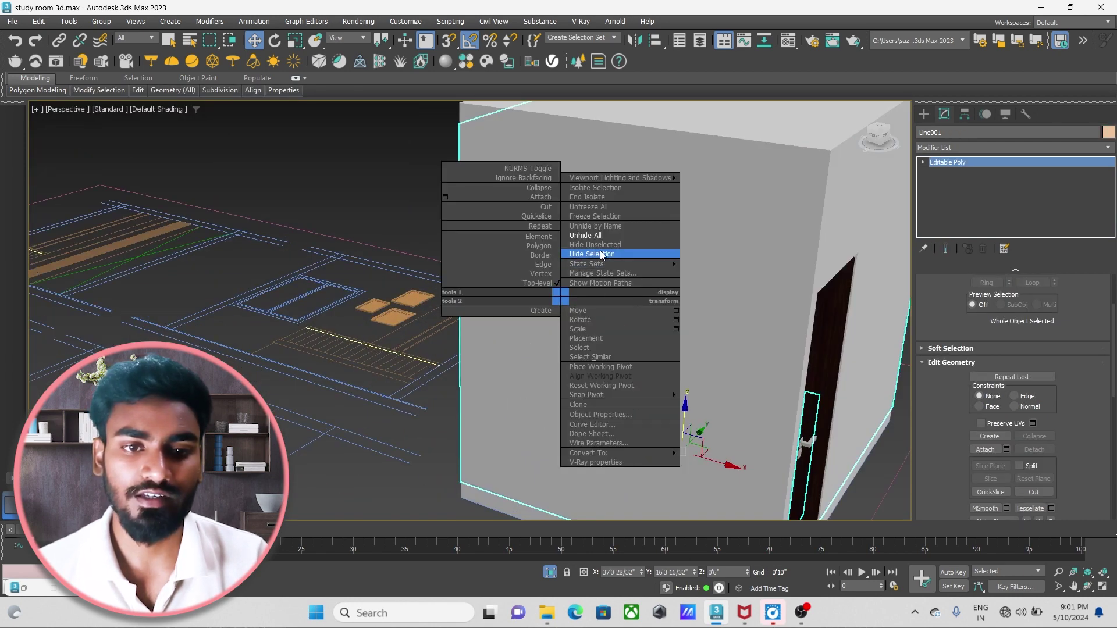
click(592, 254)
scroll(591, 254, down, 3)
Orbit around the bed and select the front and back pillows.
click(541, 326)
scroll(564, 393, up, 3)
scroll(564, 393, down, 3)
scroll(640, 338, up, 5)
alt+middle_drag(640, 337, 591, 418)
scroll(591, 408, up, 1)
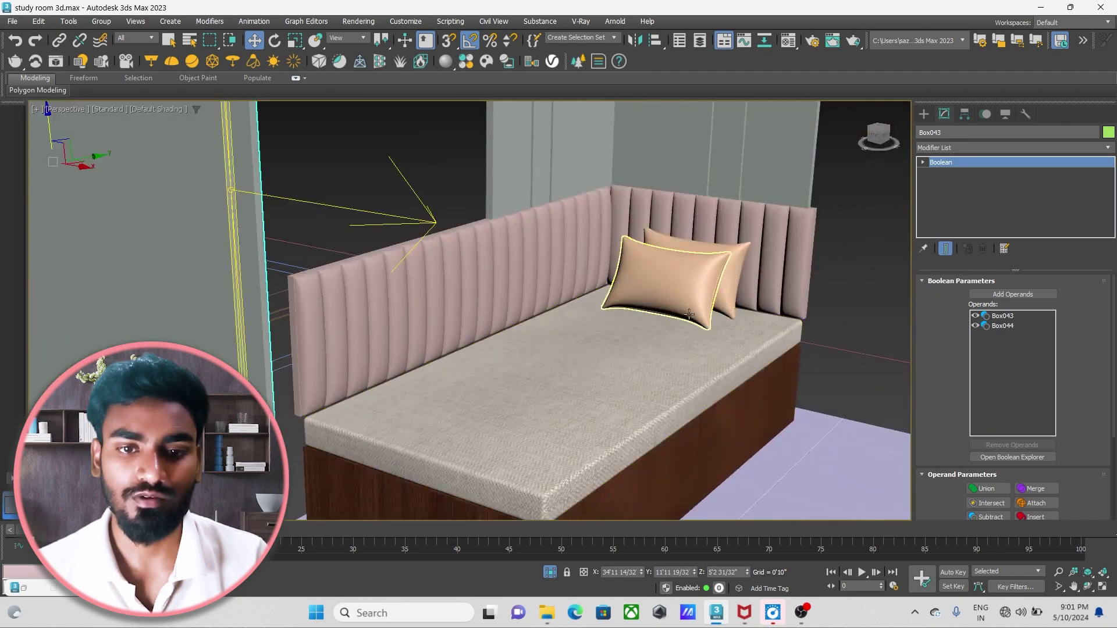
click(694, 285)
scroll(604, 330, up, 4)
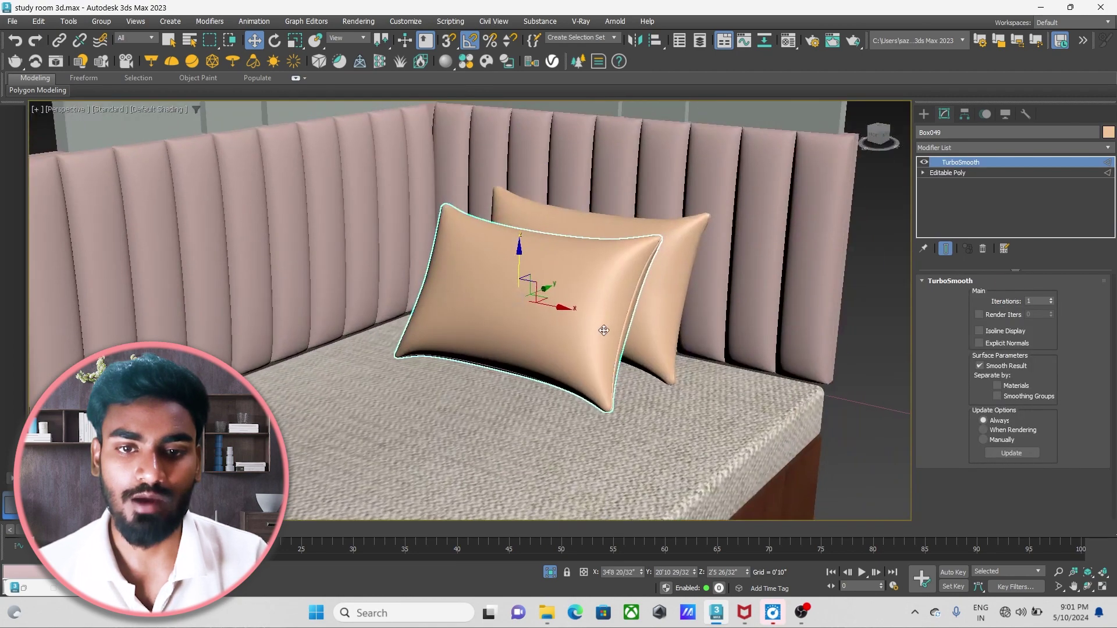
click(633, 306)
Load the fabric JPG as the VRayMtl Diffuse bitmap in the Material Editor.
key(m)
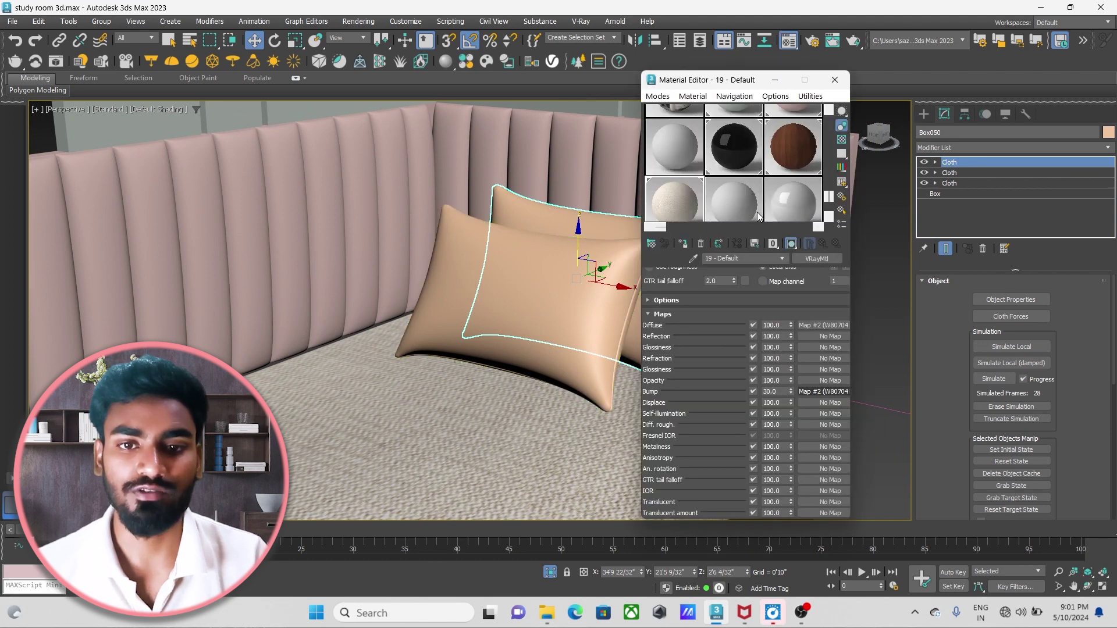
scroll(752, 231, up, 5)
scroll(739, 307, up, 2)
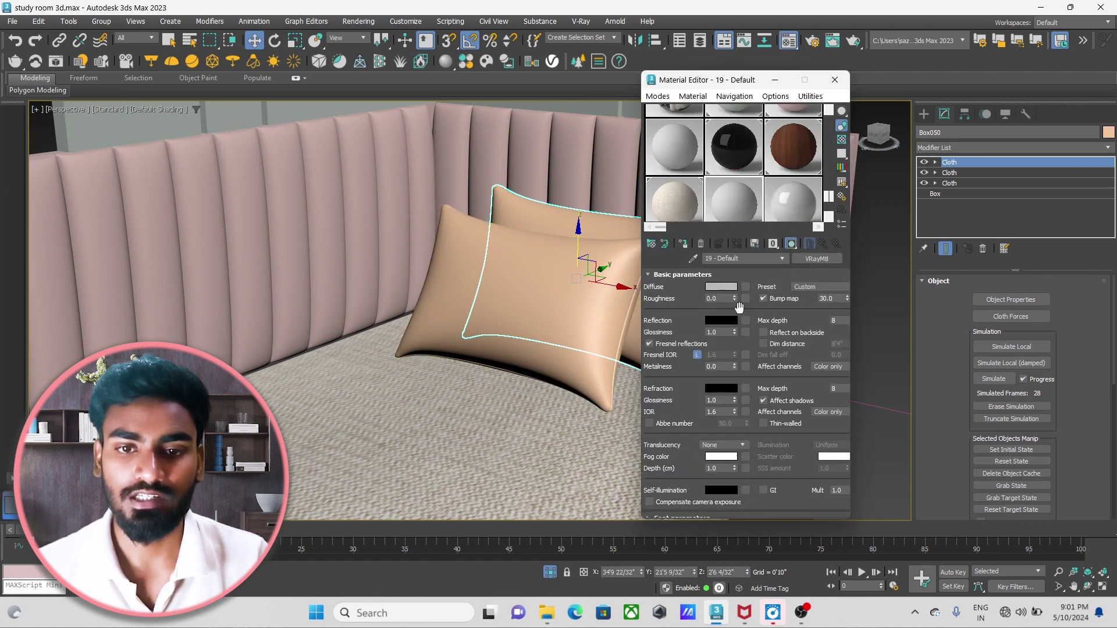
click(745, 288)
double_click(506, 184)
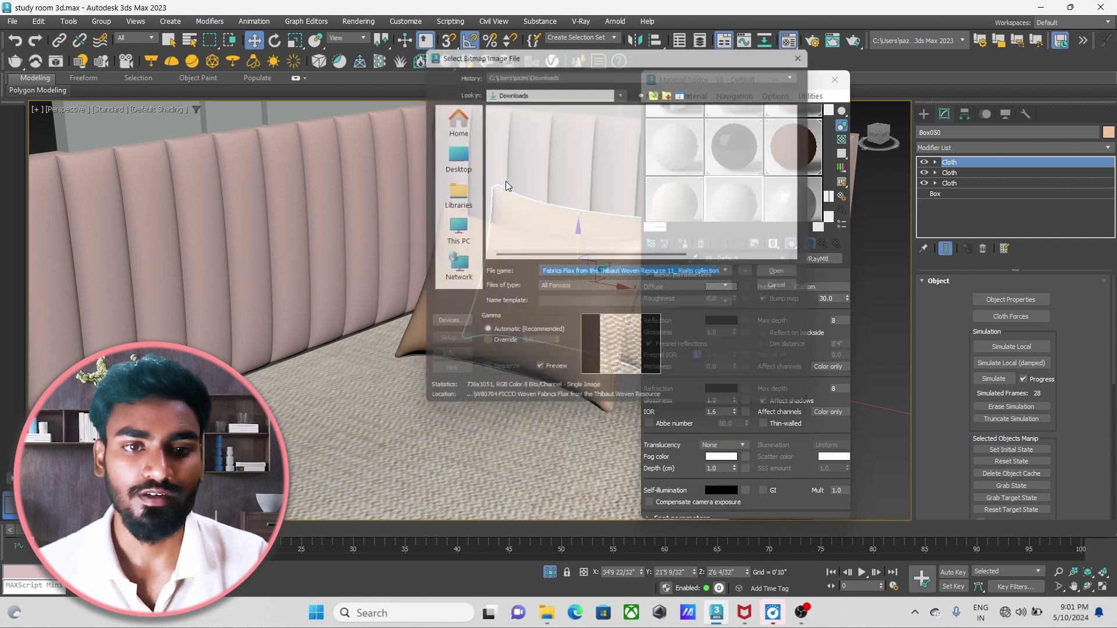
click(777, 278)
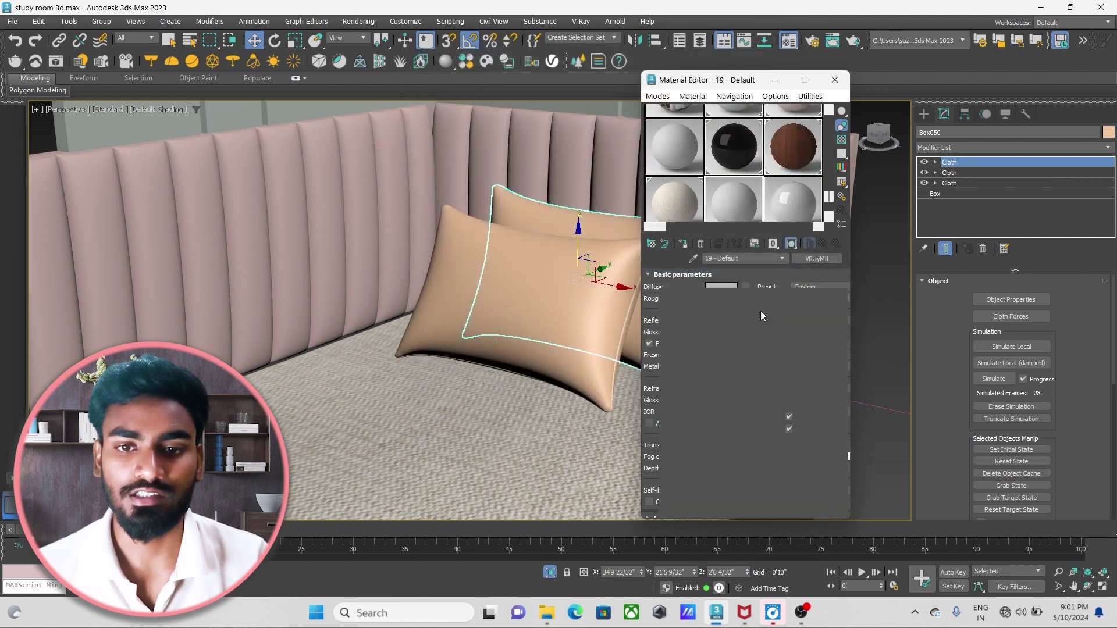
click(823, 244)
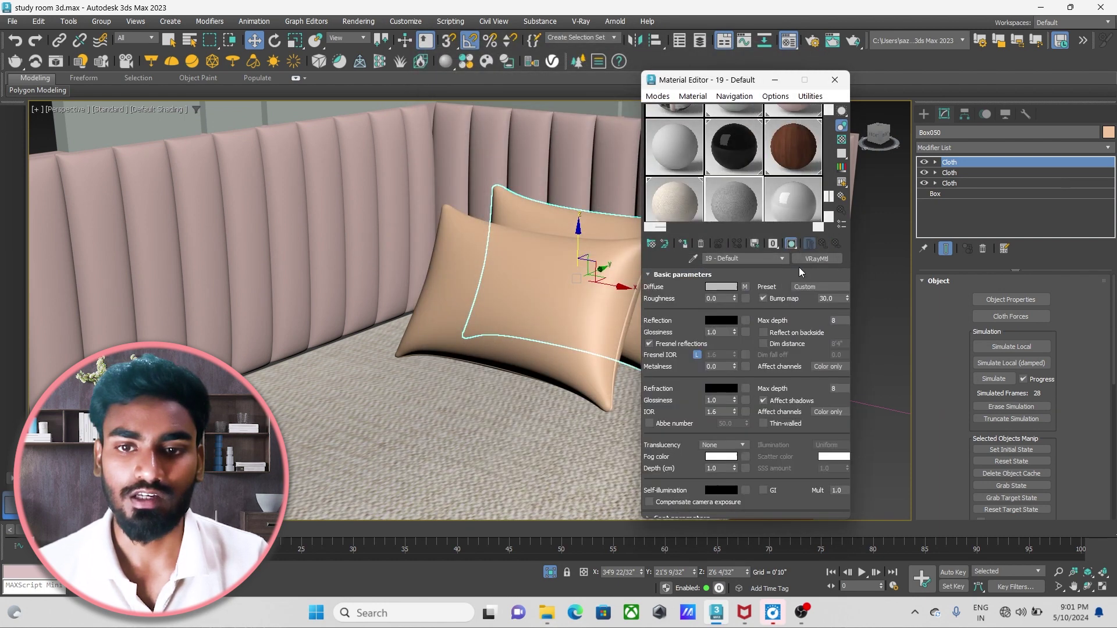
Assign the fabric material to the front pillow as a new material named ere.
click(512, 314)
click(682, 244)
text(ere)
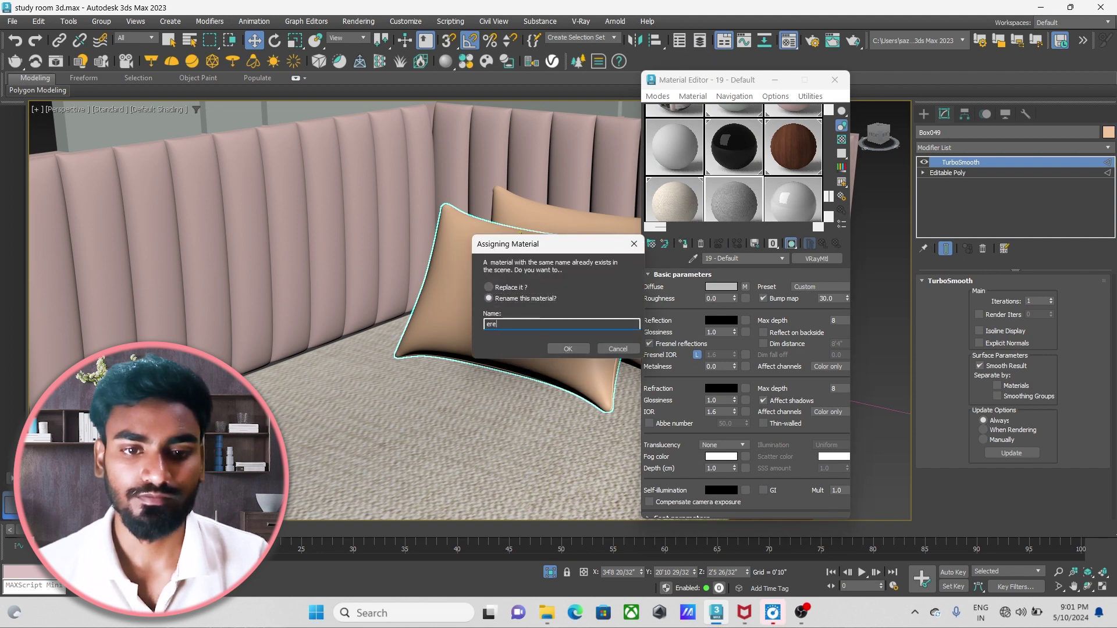
click(566, 351)
Give the back pillow a light beige fabric material.
scroll(498, 377, up, 5)
mouse_move(465, 349)
alt+middle_down()
mouse_move(499, 377)
mouse_move(598, 324)
alt+middle_up()
scroll(499, 378, down, 5)
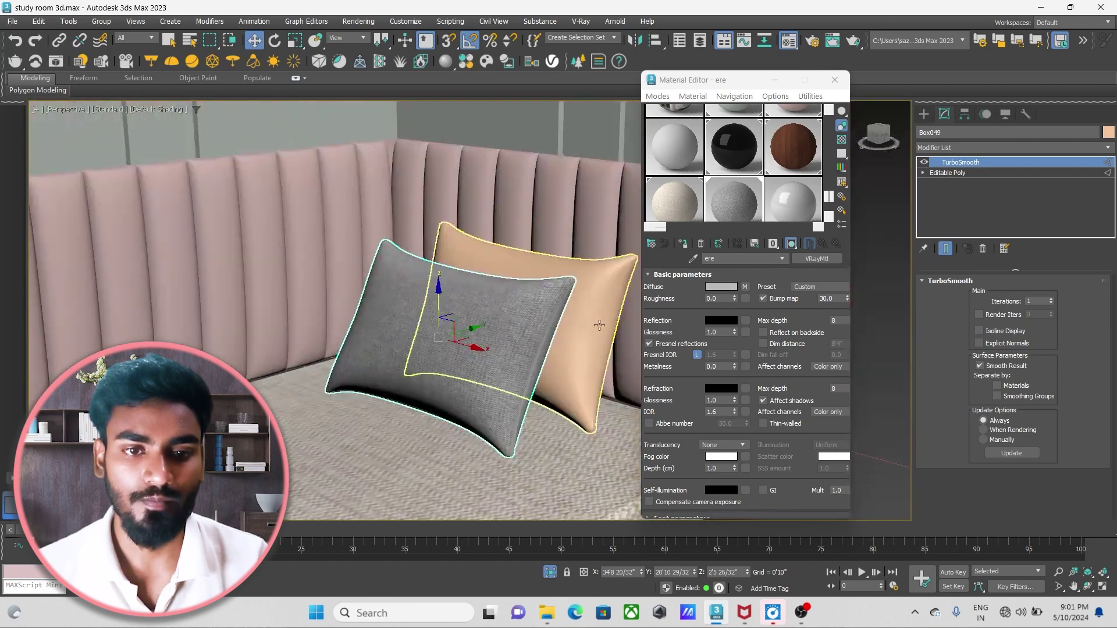
click(598, 324)
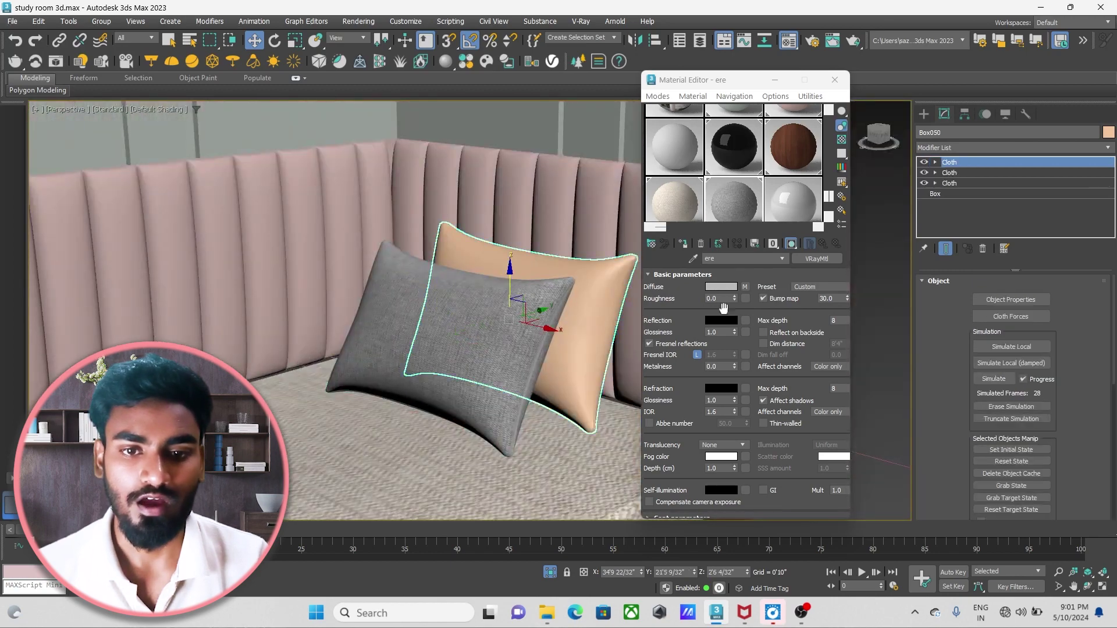
click(683, 244)
mouse_move(523, 349)
alt+middle_down()
mouse_move(407, 393)
mouse_move(433, 365)
alt+middle_up()
Orbit and zoom around the pillows and sofa back.
scroll(408, 394, down, 5)
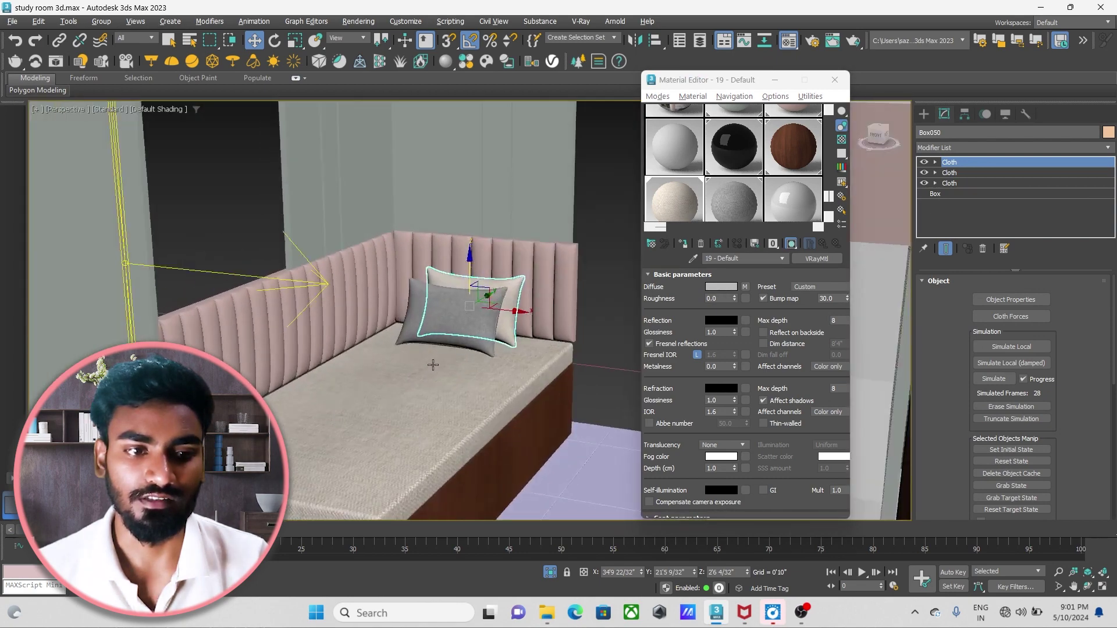
scroll(433, 365, up, 3)
alt+middle_drag(486, 320, 469, 352)
scroll(499, 275, up, 3)
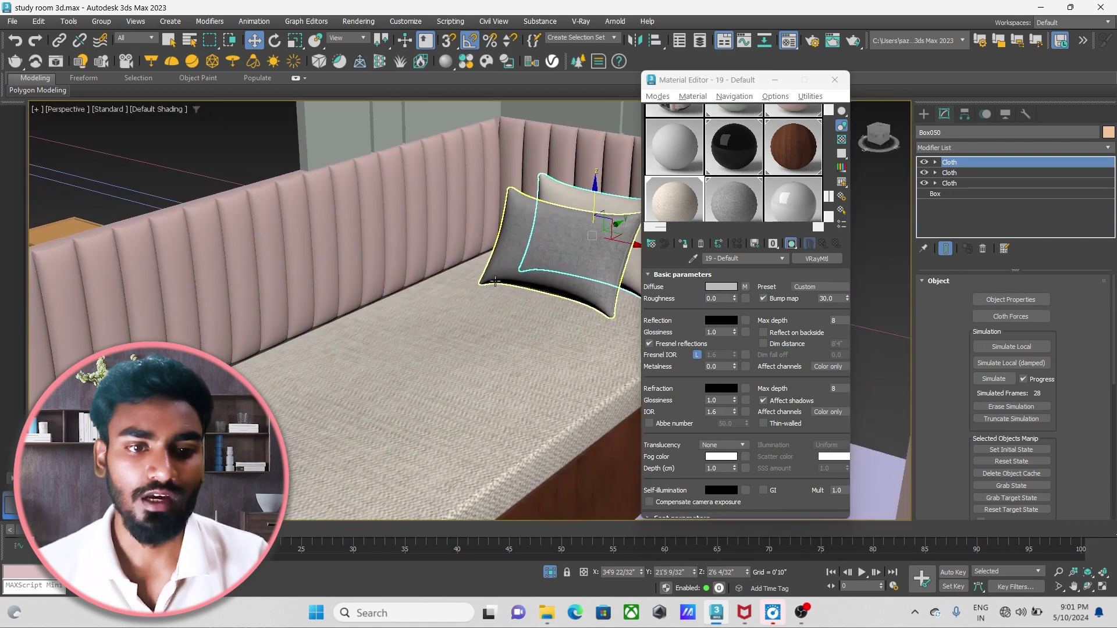
scroll(499, 275, down, 3)
scroll(269, 291, up, 3)
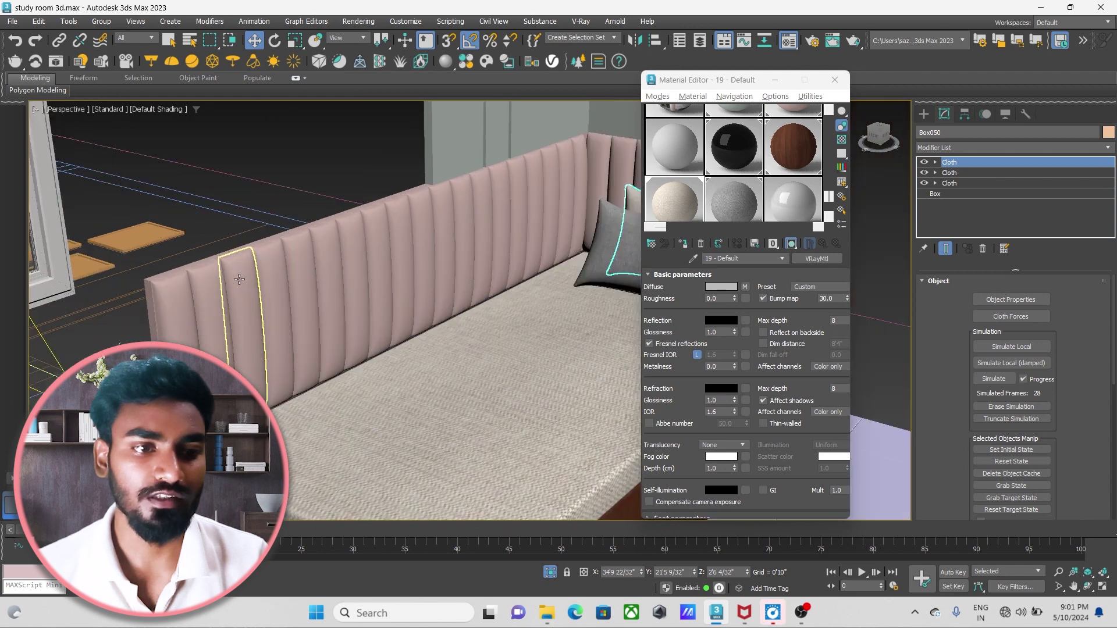
scroll(269, 291, up, 1)
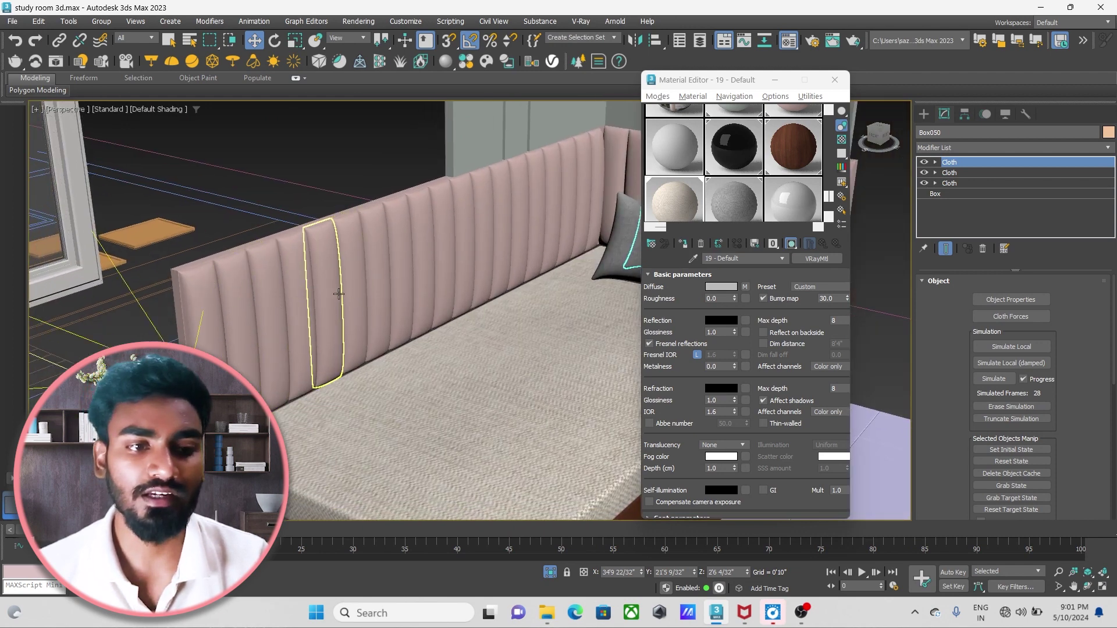
scroll(338, 295, down, 3)
mouse_move(338, 295)
alt+middle_down()
mouse_move(408, 287)
mouse_move(393, 305)
alt+middle_up()
scroll(408, 287, down, 2)
scroll(408, 286, down, 2)
scroll(394, 304, down, 1)
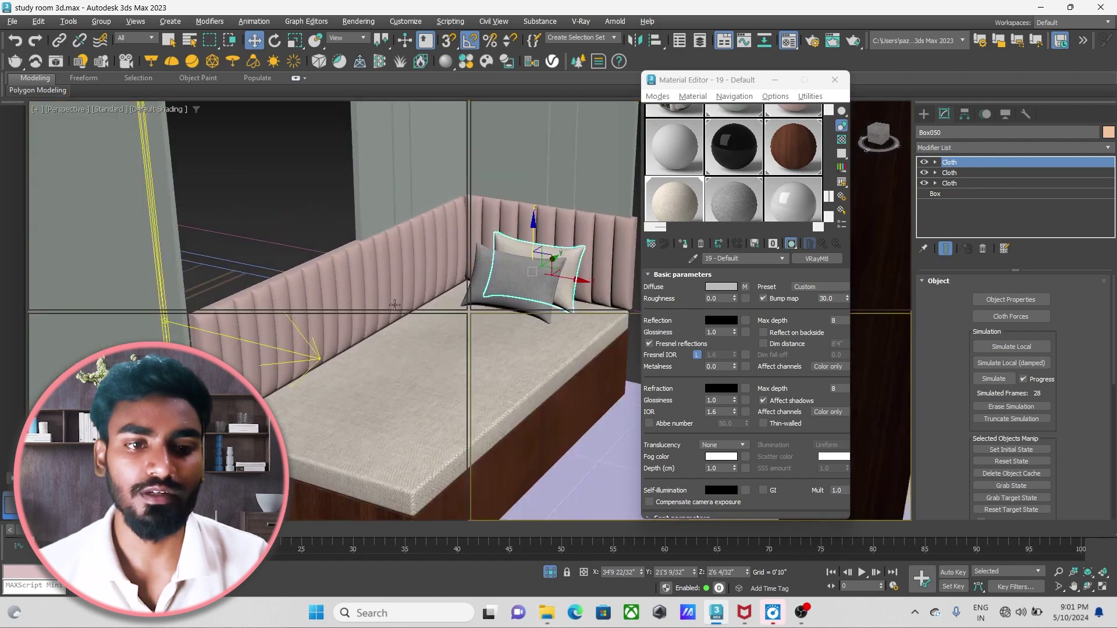
Maximize the Left viewport and region-select the bed, headboard and pillows.
key(alt+w)
middle_click(201, 332)
key(alt+w)
scroll(201, 333, up, 3)
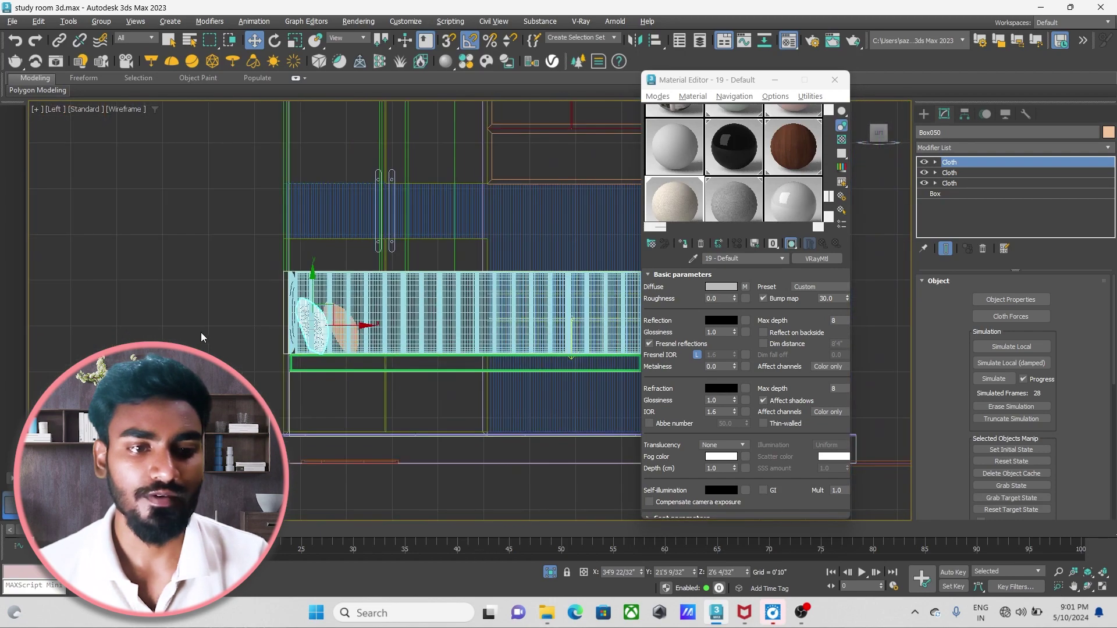
scroll(201, 333, down, 3)
drag(488, 319, 487, 319)
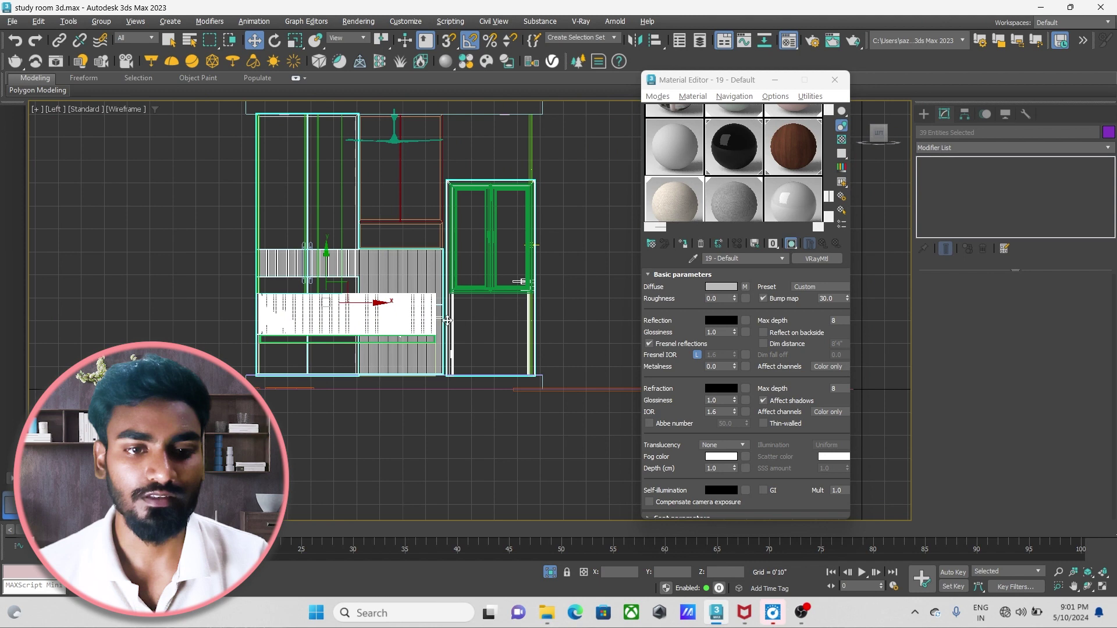
scroll(358, 242, up, 3)
drag(535, 282, 535, 282)
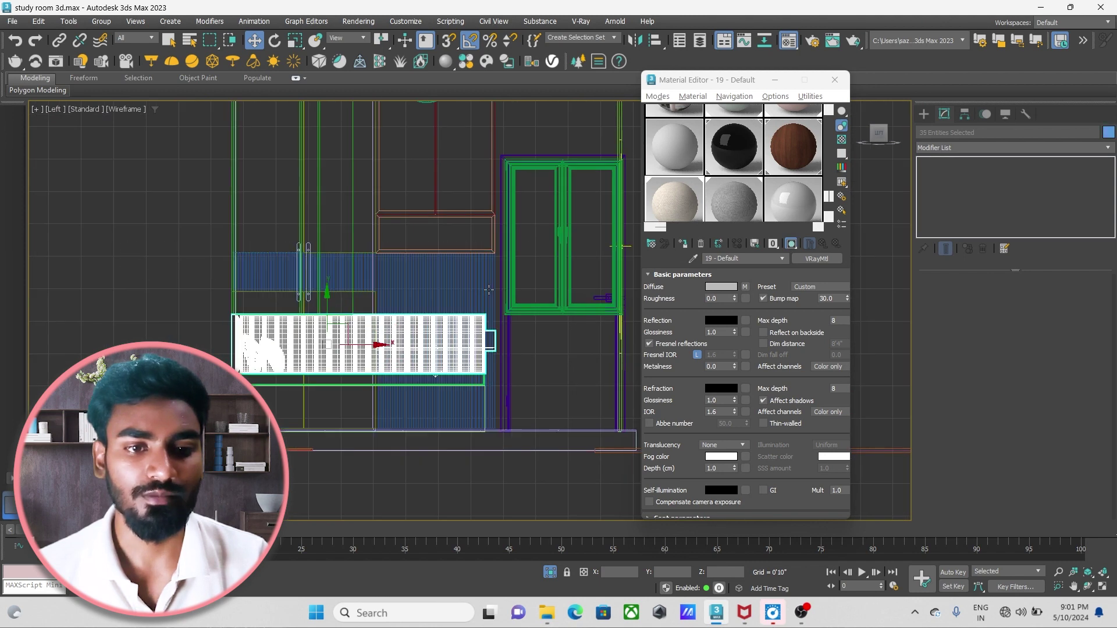
scroll(536, 282, down, 3)
scroll(536, 281, up, 1)
Return to the four-view layout and orbit out to see the whole room box.
key(alt+w)
key(alt+w)
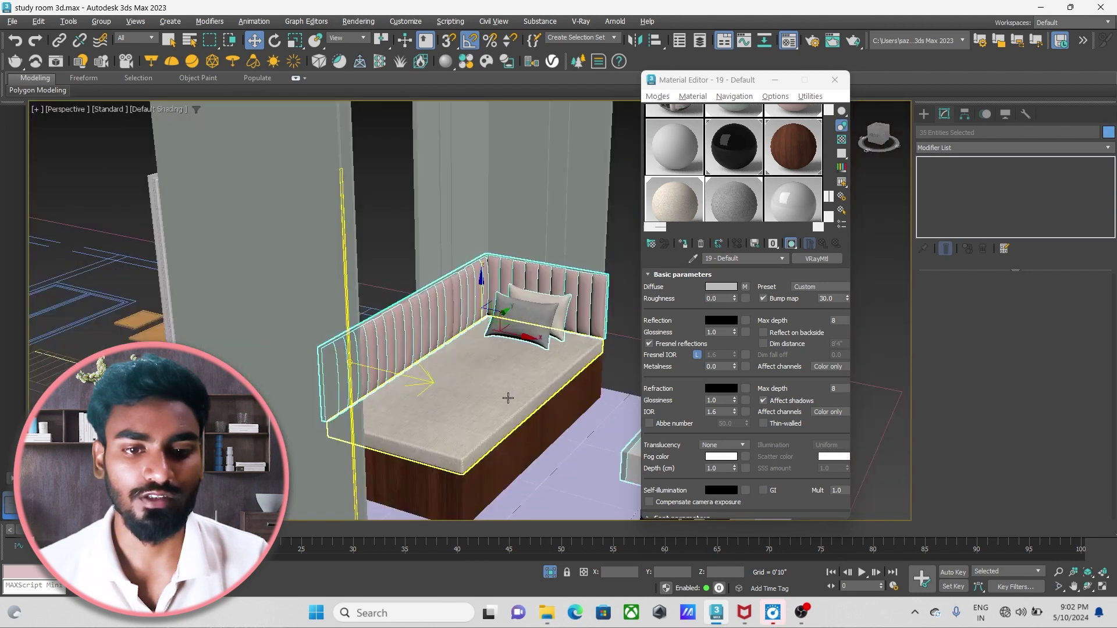
scroll(472, 390, down, 3)
scroll(473, 390, down, 1)
scroll(472, 390, down, 5)
alt+middle_drag(472, 390, 542, 450)
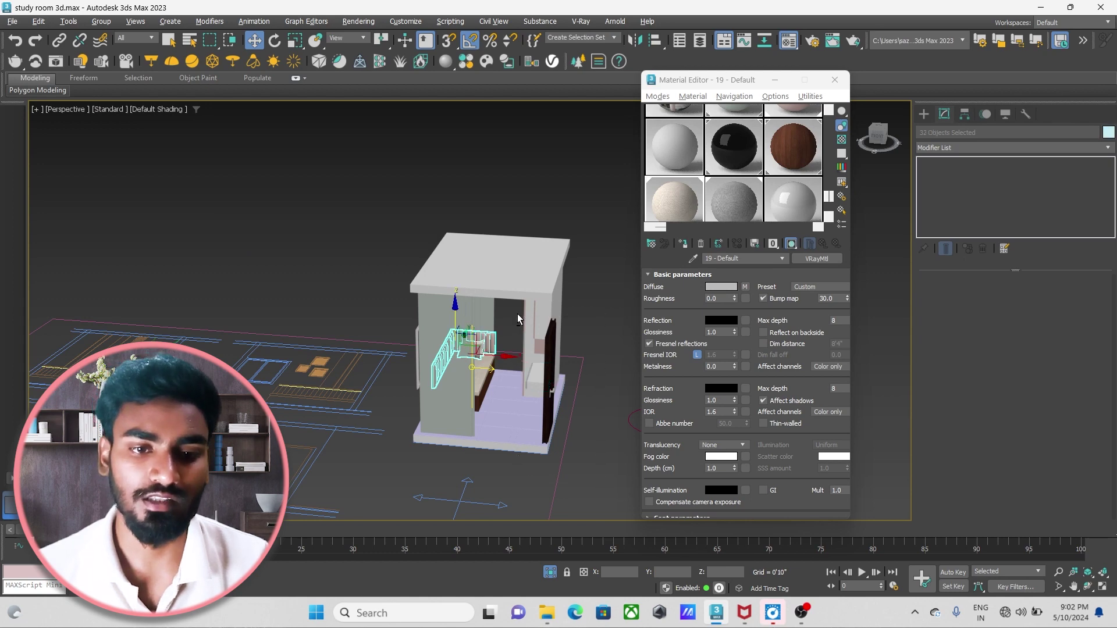
Isolate the selected headboard and pillows and orbit to a front view.
scroll(518, 319, up, 2)
scroll(518, 318, up, 3)
scroll(494, 318, up, 2)
scroll(391, 318, up, 1)
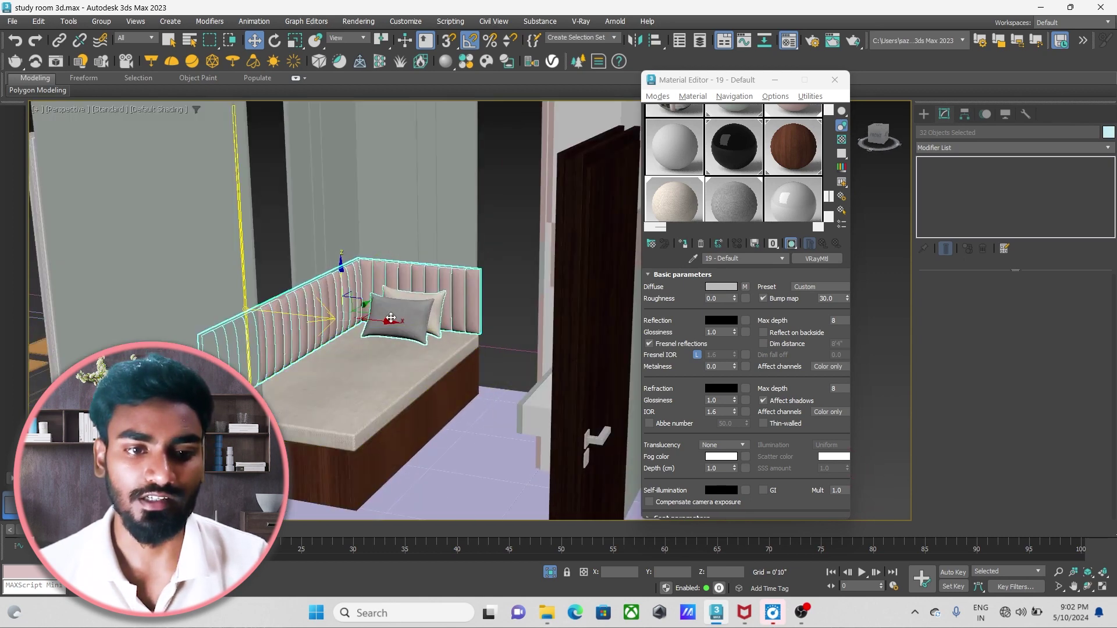
scroll(391, 318, up, 1)
scroll(391, 318, down, 2)
scroll(387, 233, up, 1)
scroll(386, 162, up, 1)
middle_drag(480, 320, 482, 322)
key(alt+q)
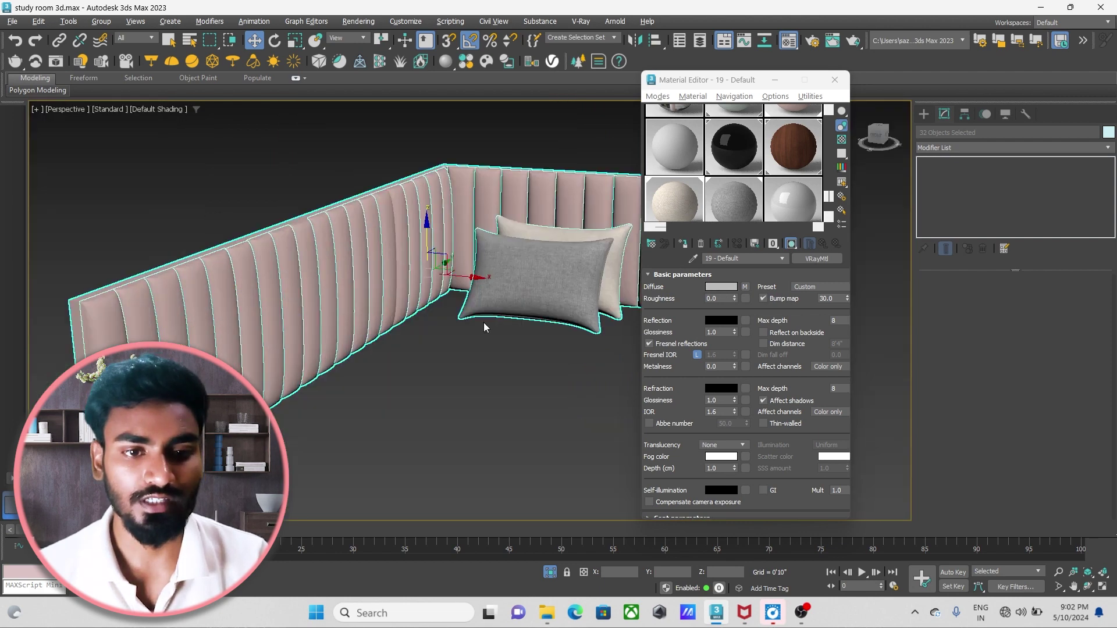
scroll(479, 322, down, 2)
mouse_move(479, 322)
alt+middle_down()
mouse_move(438, 346)
mouse_move(468, 299)
mouse_move(407, 311)
mouse_move(477, 304)
alt+middle_up()
Hide the pillows and apply the grey woven fabric material ere to the headboard.
scroll(502, 309, up, 2)
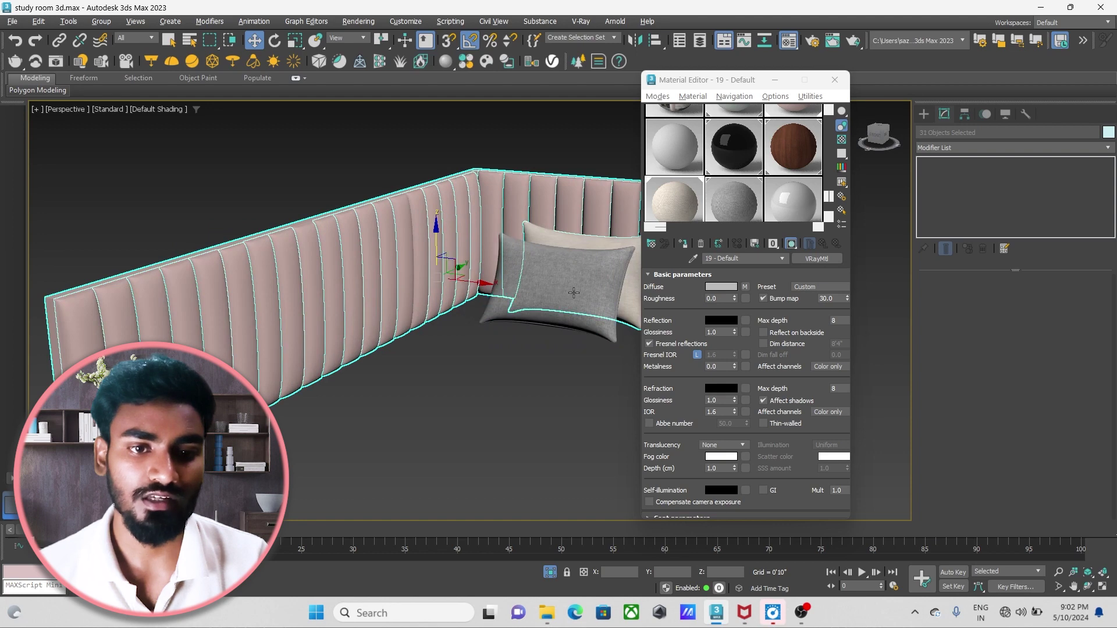
scroll(475, 327, down, 2)
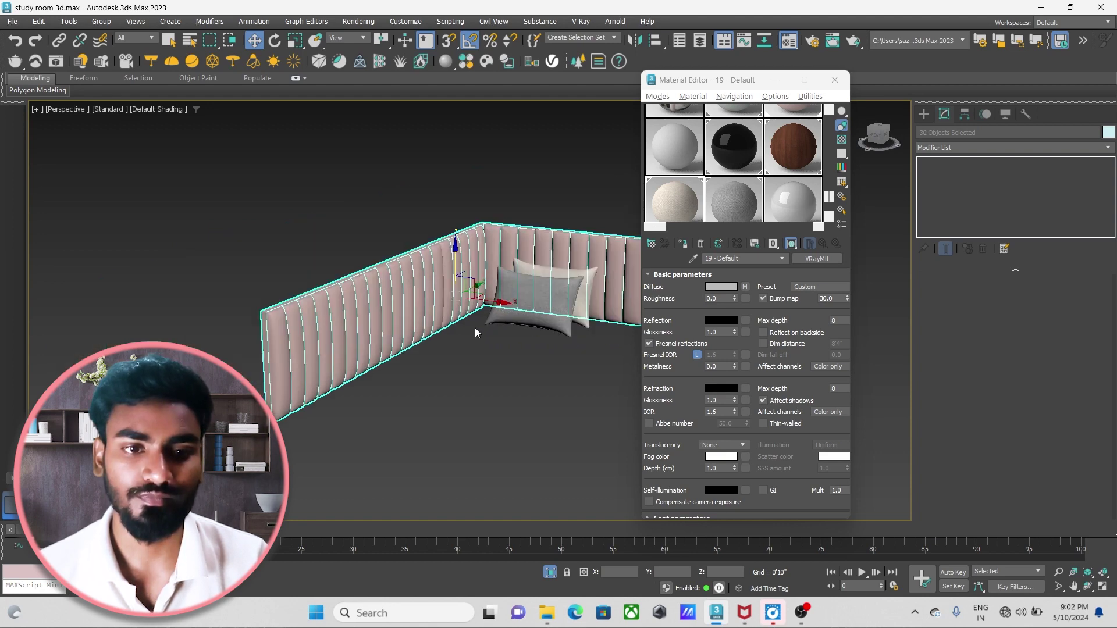
key(Delete)
mouse_move(473, 327)
alt+middle_down()
mouse_move(413, 331)
mouse_move(439, 331)
alt+middle_up()
scroll(413, 327, up, 2)
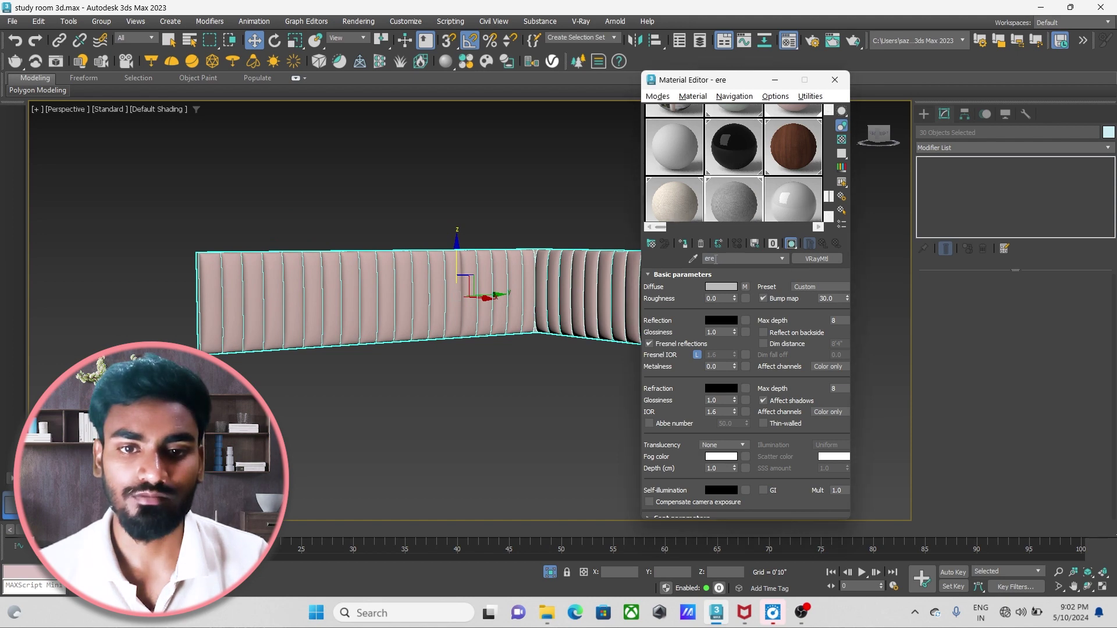
click(688, 249)
Orbit and zoom to a close front view of the headboard to inspect the woven fabric.
scroll(374, 319, up, 2)
alt+middle_drag(320, 379, 317, 312)
scroll(369, 328, up, 3)
scroll(370, 327, down, 4)
scroll(370, 328, down, 2)
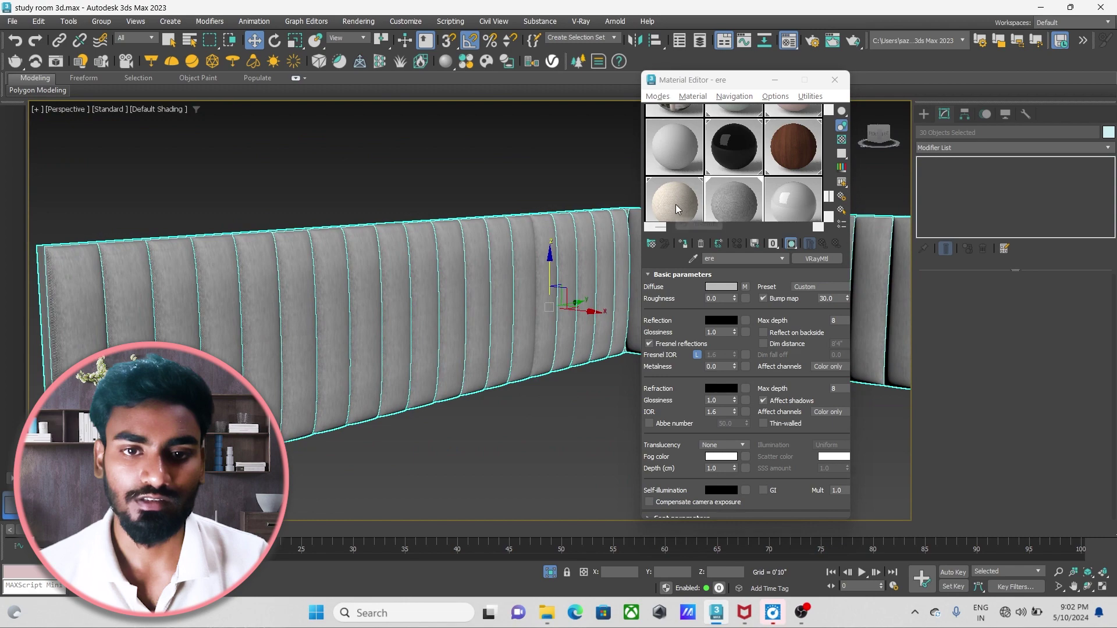
scroll(372, 387, up, 1)
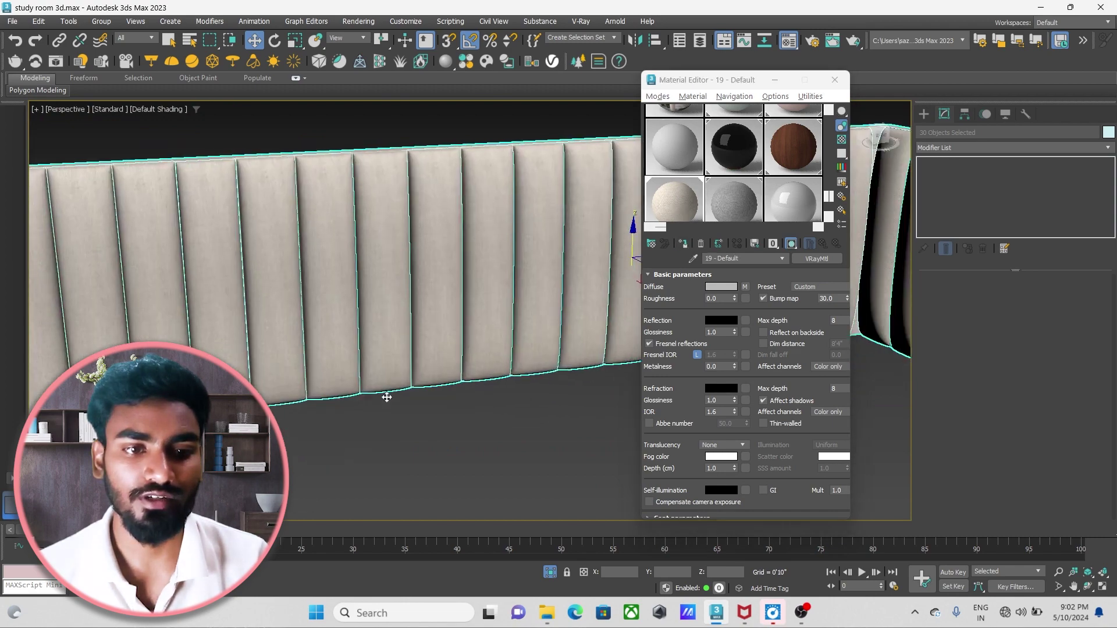
scroll(386, 320, up, 3)
scroll(384, 291, up, 1)
scroll(384, 305, up, 1)
scroll(396, 311, down, 3)
scroll(413, 320, up, 2)
scroll(384, 350, up, 1)
scroll(379, 364, up, 1)
Orbit around the headboard's top corner and pan the close-up to check the weave.
mouse_move(380, 364)
alt+middle_down()
mouse_move(394, 282)
mouse_move(412, 286)
mouse_move(419, 339)
mouse_move(369, 230)
mouse_move(169, 290)
mouse_move(377, 318)
alt+middle_up()
scroll(407, 273, up, 5)
scroll(408, 297, down, 2)
scroll(412, 308, down, 3)
scroll(569, 320, down, 3)
mouse_move(568, 319)
alt+middle_down()
mouse_move(524, 319)
mouse_move(411, 240)
alt+middle_up()
scroll(363, 320, up, 4)
scroll(363, 319, up, 3)
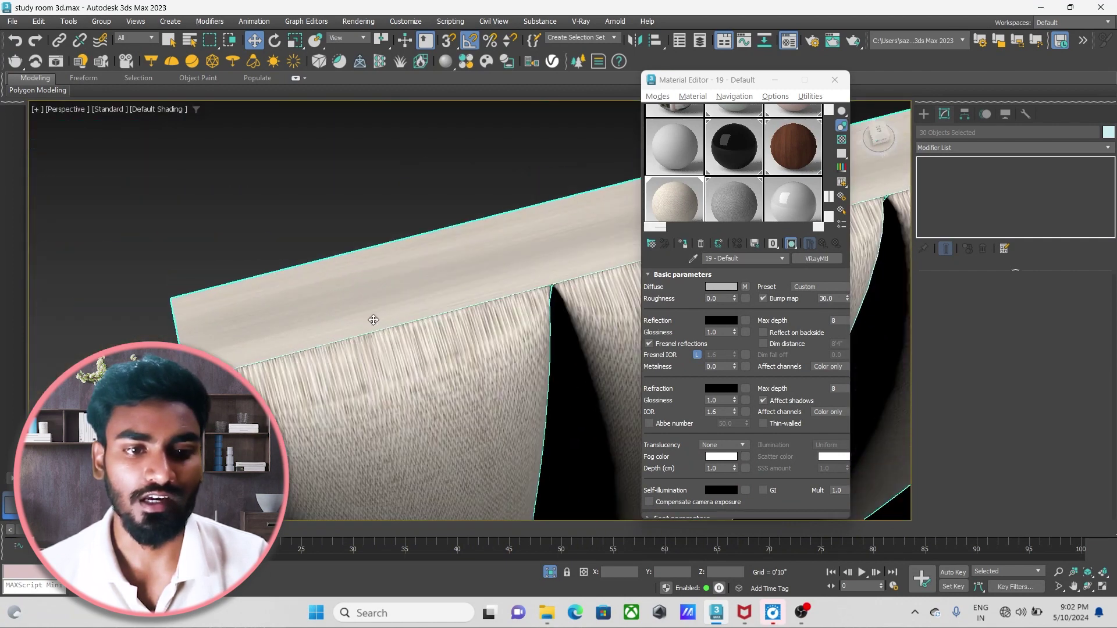
scroll(400, 301, down, 1)
middle_drag(423, 323, 422, 308)
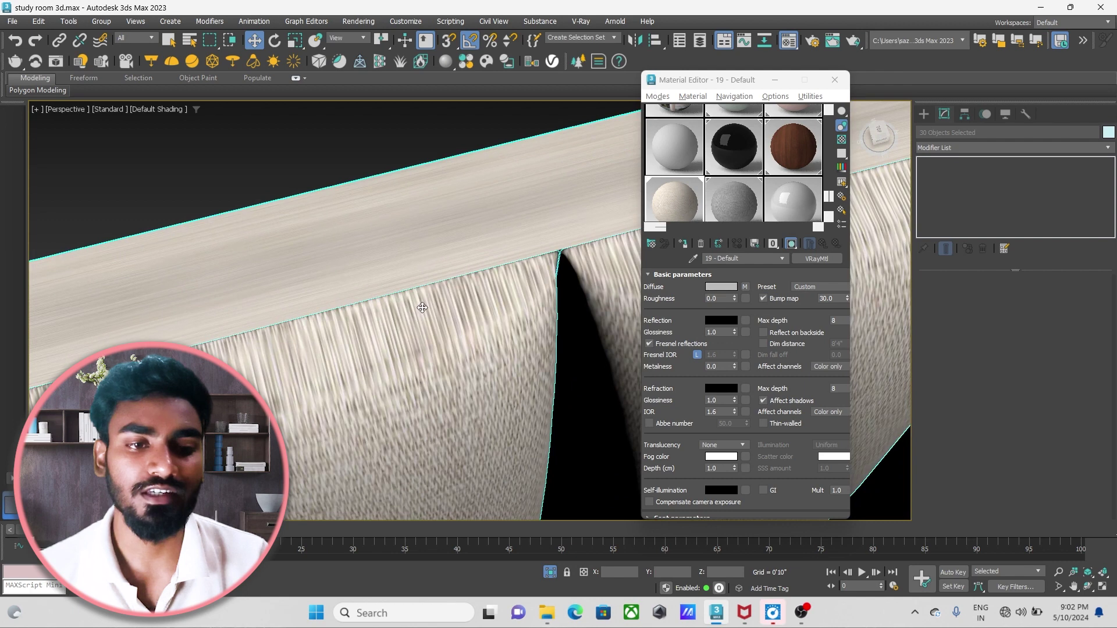
scroll(359, 265, down, 5)
scroll(416, 297, down, 5)
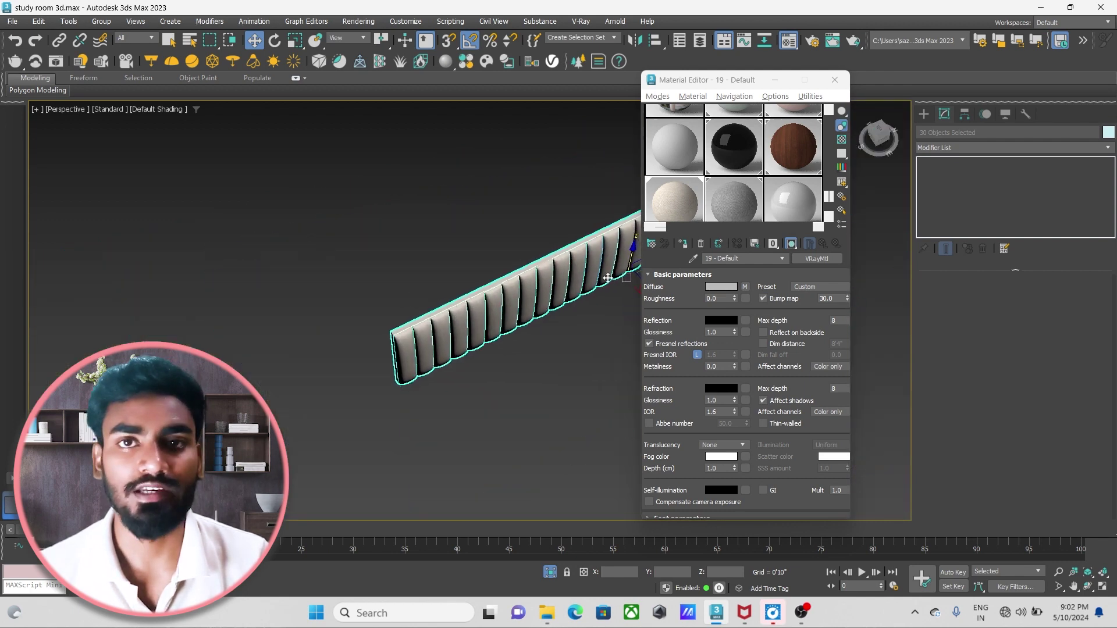
click(968, 146)
Add a UVW Map modifier to the headboard panels and switch it to Box mapping.
text(uvw)
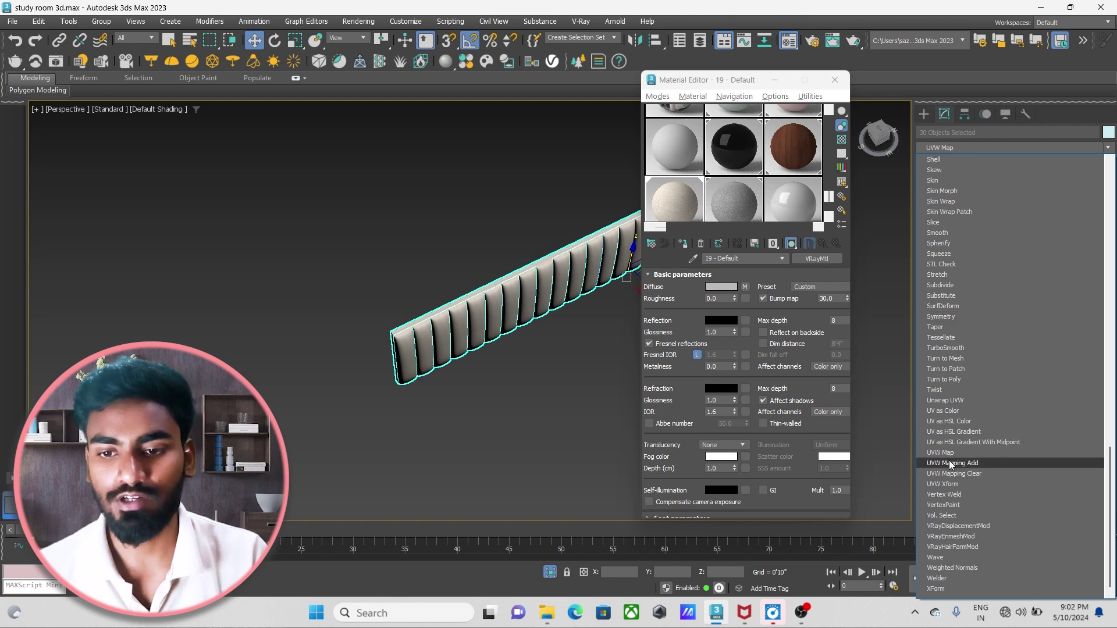
click(945, 453)
alt+middle_drag(441, 365, 514, 308)
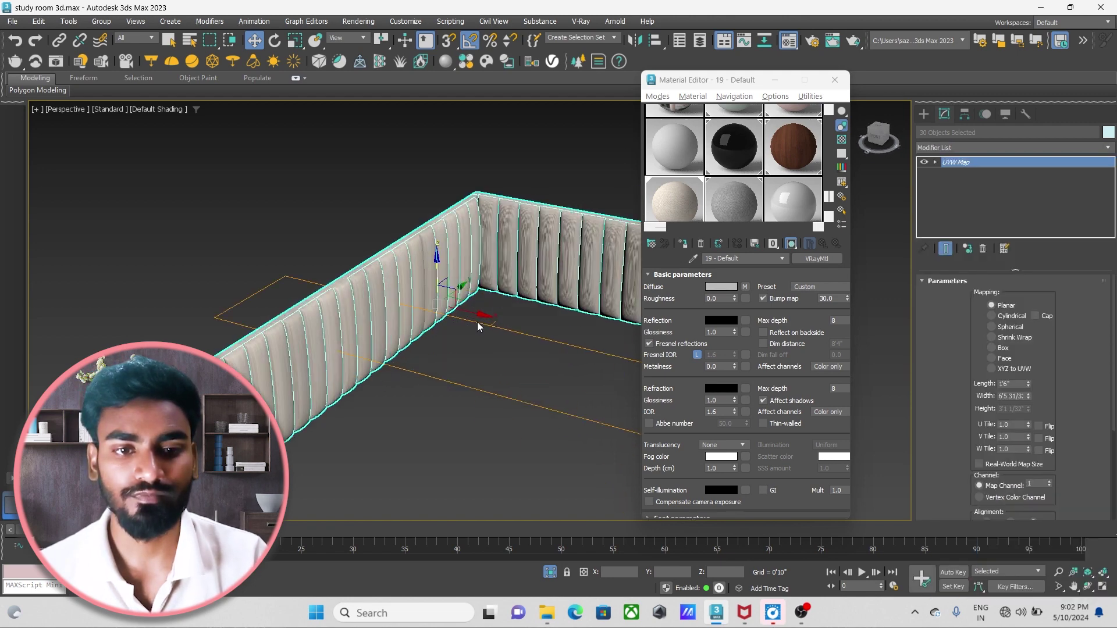
click(992, 348)
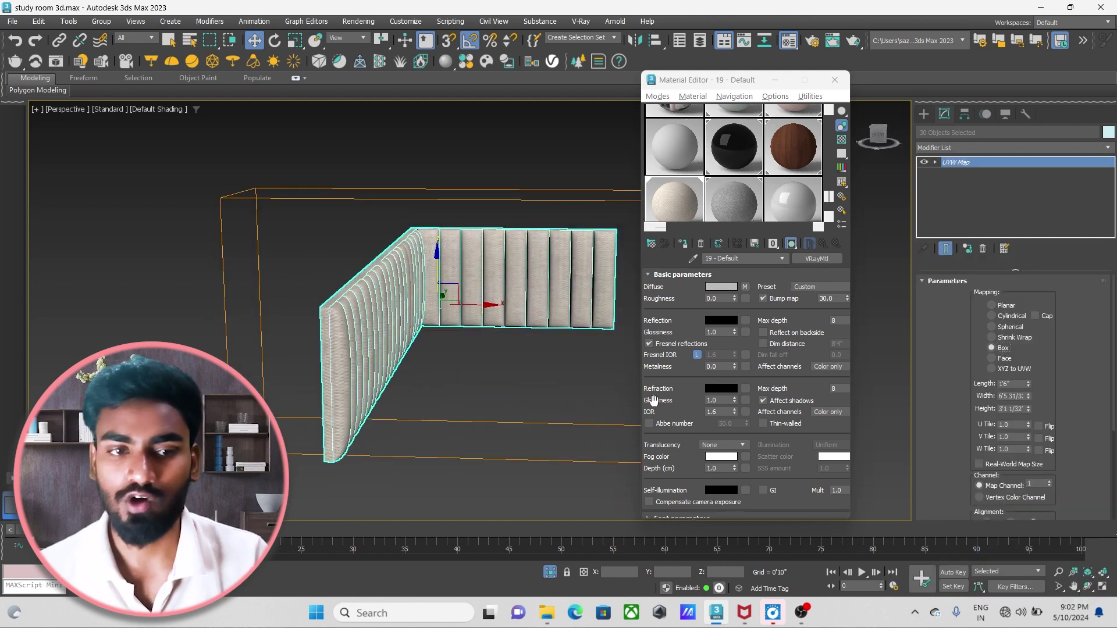
scroll(406, 361, up, 5)
scroll(382, 371, up, 2)
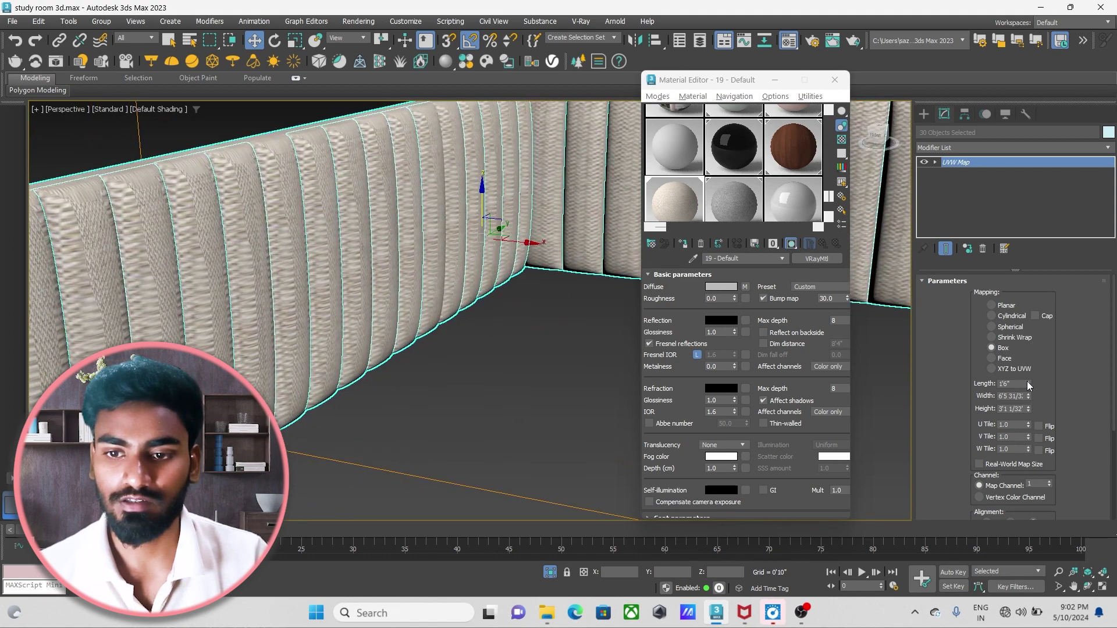
Adjust the box mapping length, width and height to rescale the woven fabric.
mouse_move(1029, 387)
mouse_down()
mouse_move(1063, 268)
mouse_move(1063, 450)
mouse_up()
key(z)
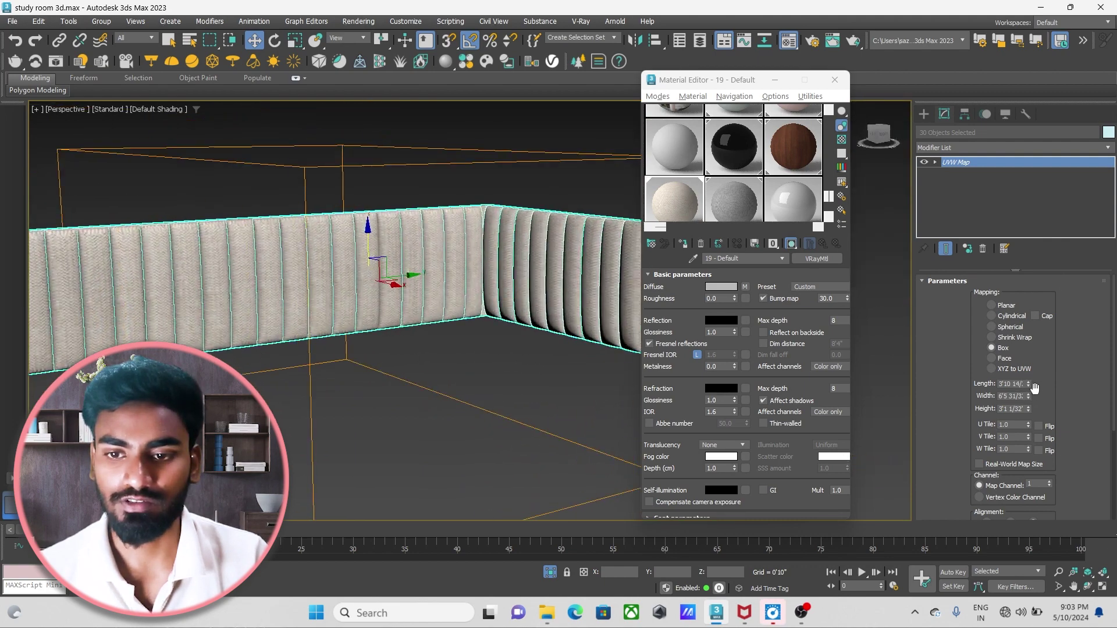
drag(1028, 396, 1038, 385)
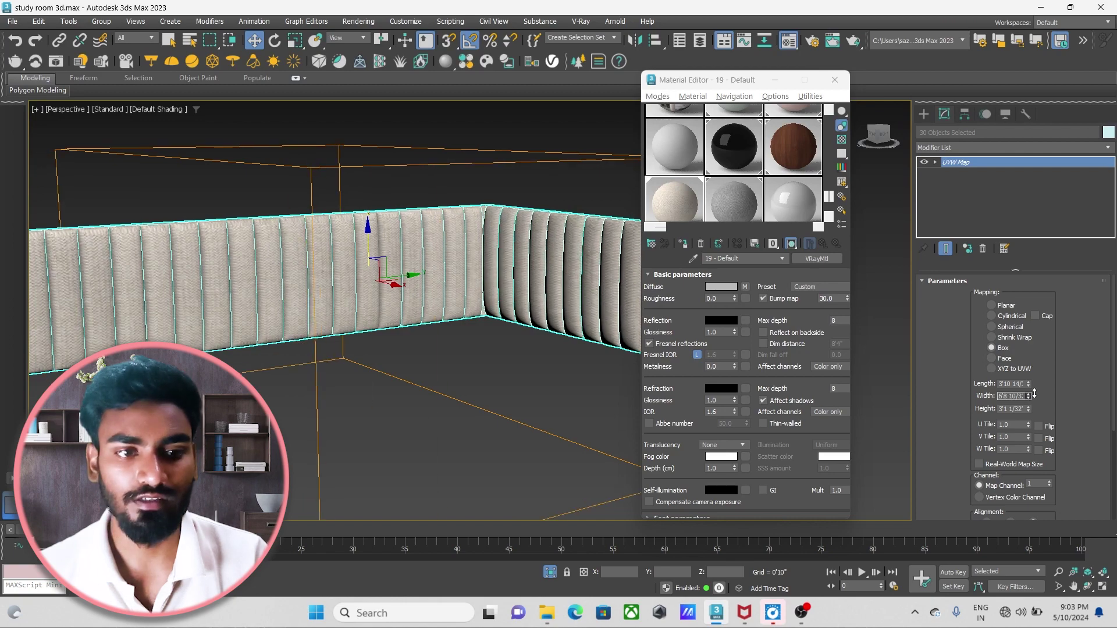
alt+middle_drag(190, 279, 333, 324)
scroll(333, 324, up, 5)
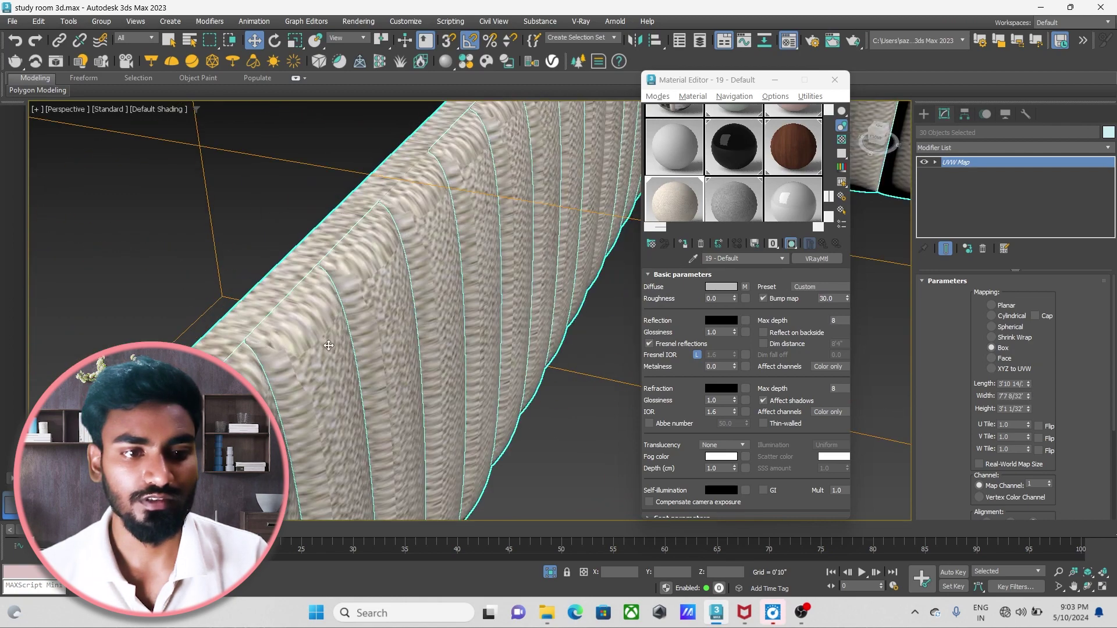
scroll(333, 324, up, 4)
drag(1028, 401, 1045, 440)
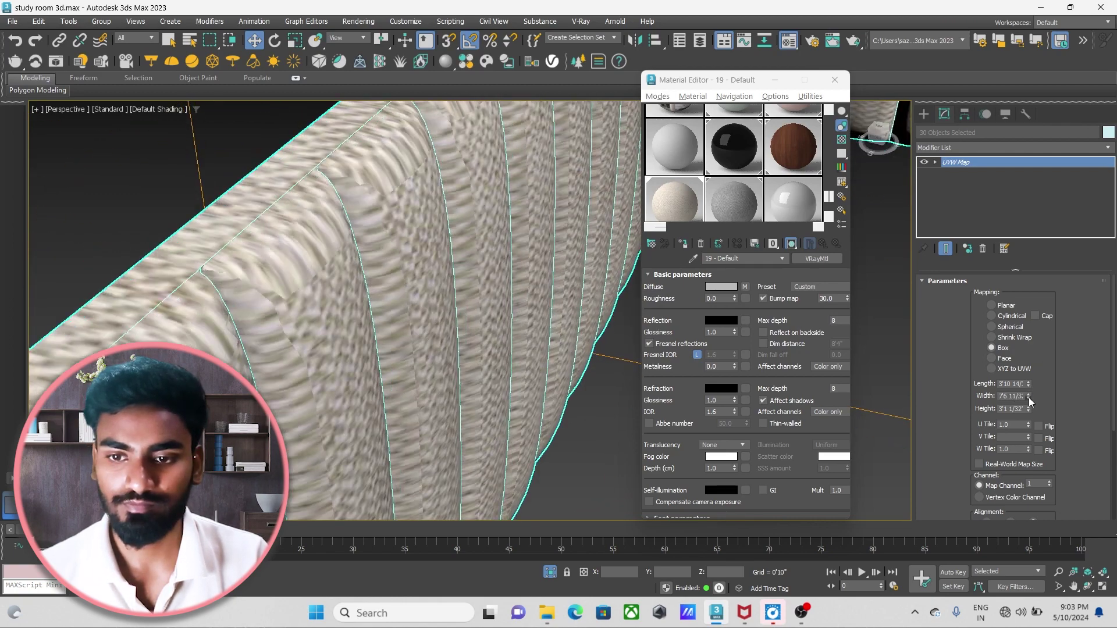
drag(1046, 441, 1046, 407)
scroll(325, 218, down, 5)
scroll(326, 218, up, 3)
scroll(325, 218, up, 3)
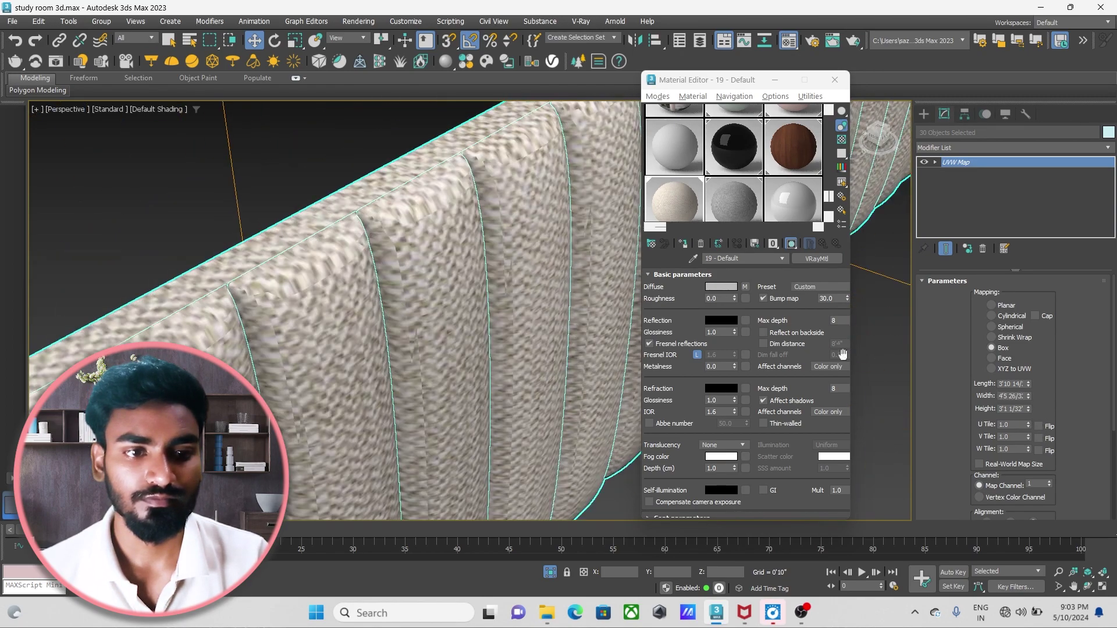
mouse_move(1028, 385)
mouse_down()
mouse_move(1028, 409)
mouse_move(1029, 394)
mouse_move(1041, 415)
mouse_move(1029, 373)
mouse_up()
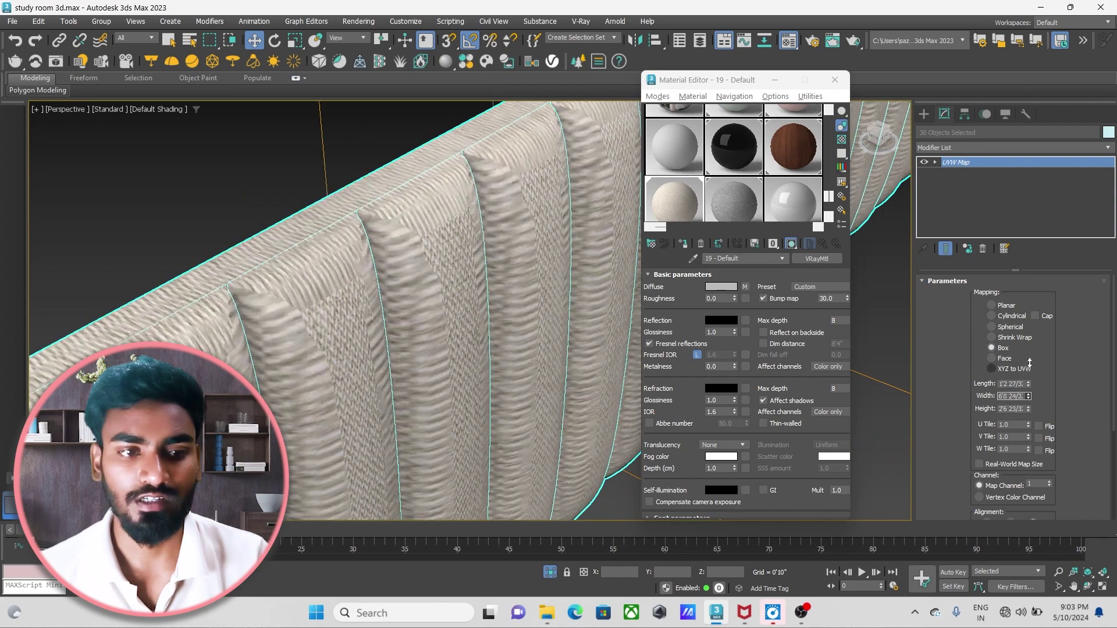
scroll(1072, 389, down, 1)
scroll(1071, 384, down, 5)
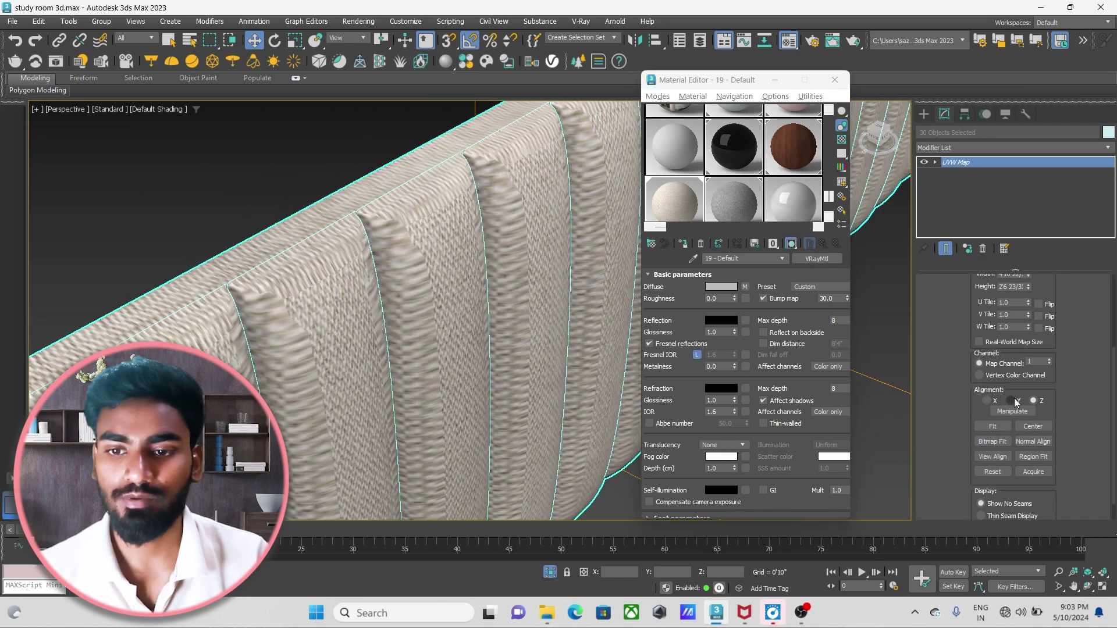
Test Y and X mapping alignment, then return the alignment to Z.
click(1010, 400)
click(986, 401)
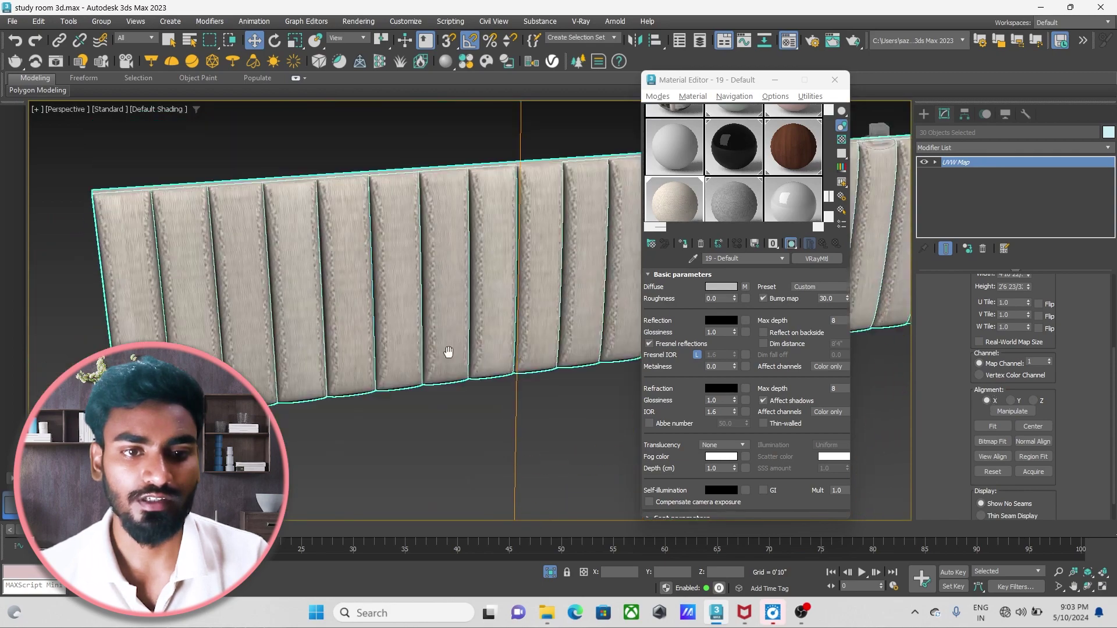
scroll(468, 368, up, 3)
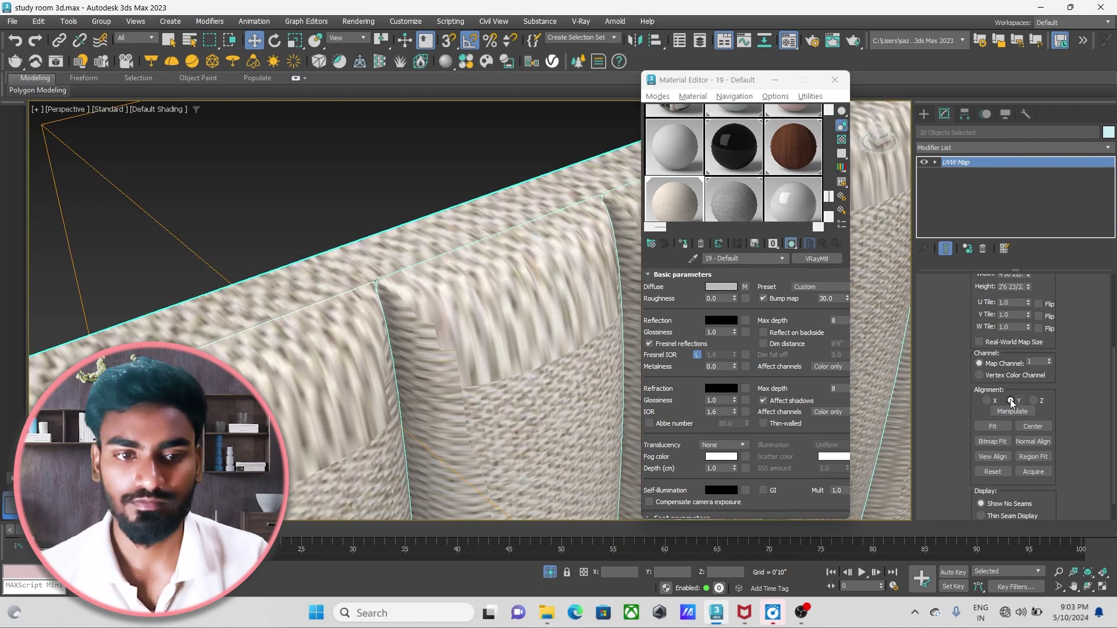
scroll(340, 359, down, 4)
scroll(340, 360, down, 3)
scroll(340, 360, up, 4)
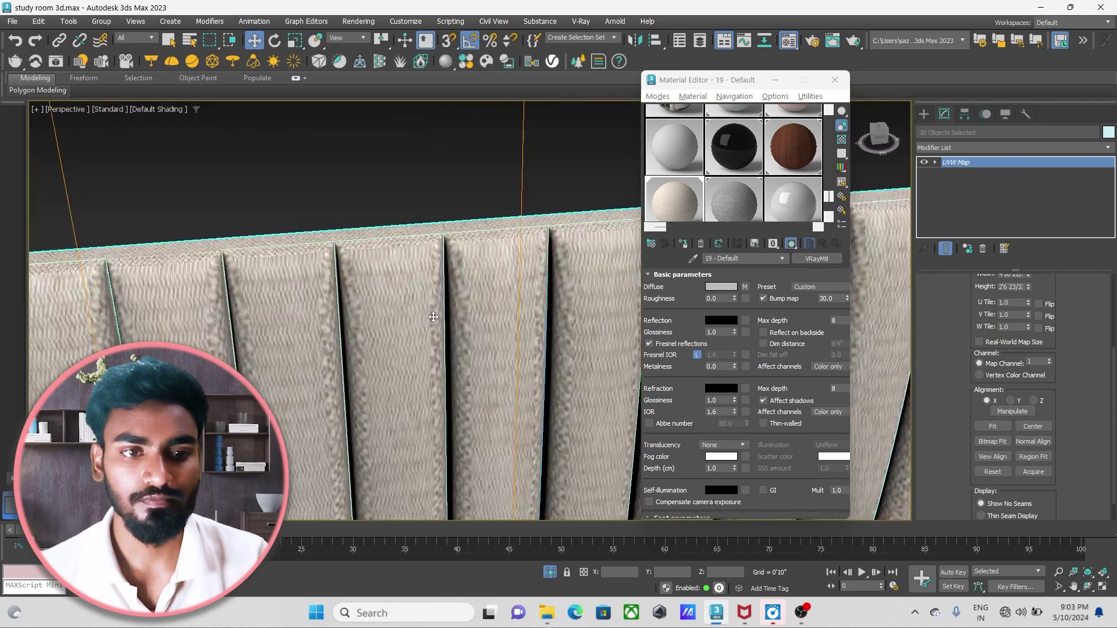
click(1033, 400)
Enlarge the mapping length and height, reduce the width, and align the mapping to Y.
scroll(1060, 368, up, 3)
scroll(1060, 367, up, 1)
mouse_move(1033, 351)
mouse_down()
mouse_move(28, 264)
mouse_move(69, 303)
mouse_up()
scroll(119, 342, down, 5)
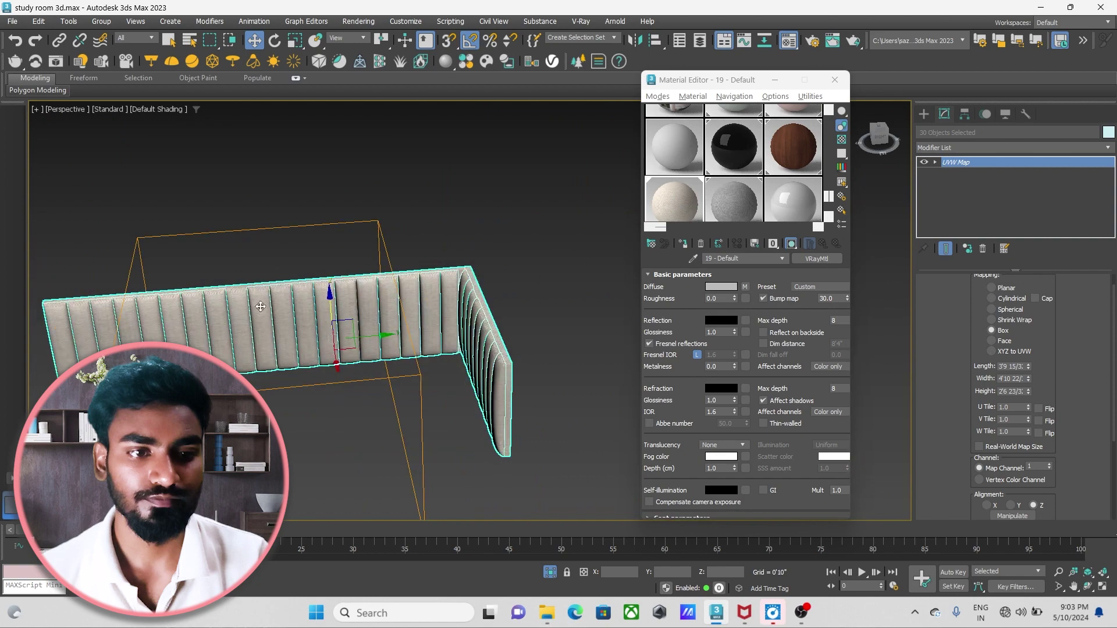
scroll(119, 342, up, 5)
scroll(119, 342, up, 3)
mouse_move(1033, 387)
mouse_down()
mouse_move(1037, 315)
mouse_move(1049, 326)
mouse_move(1039, 364)
mouse_up()
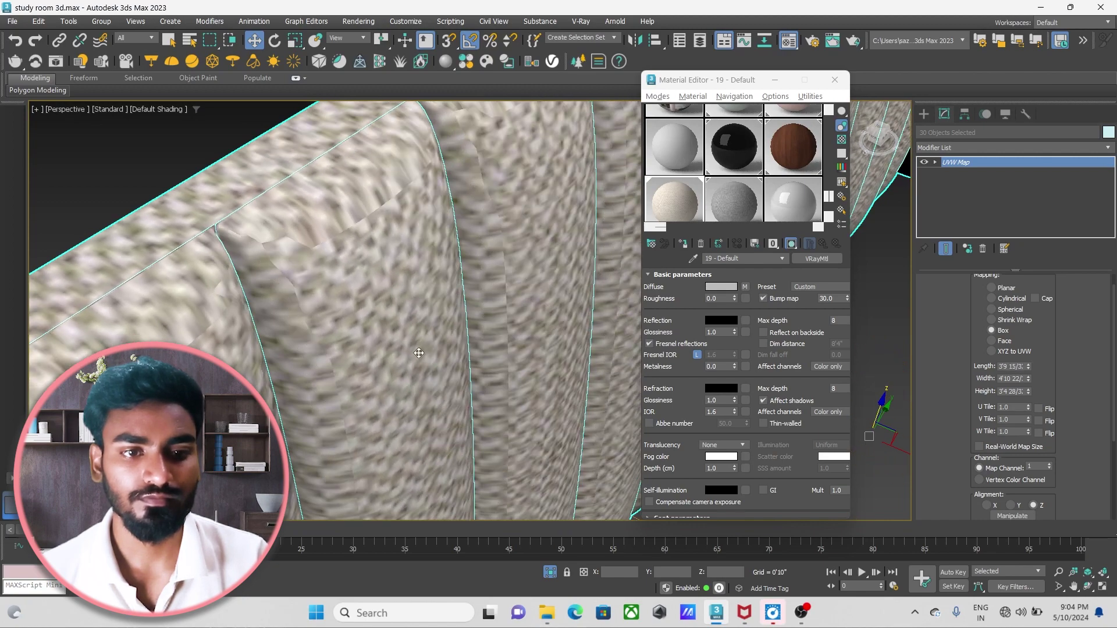
scroll(419, 353, down, 5)
scroll(418, 353, down, 3)
drag(1028, 383, 1028, 407)
scroll(409, 344, up, 5)
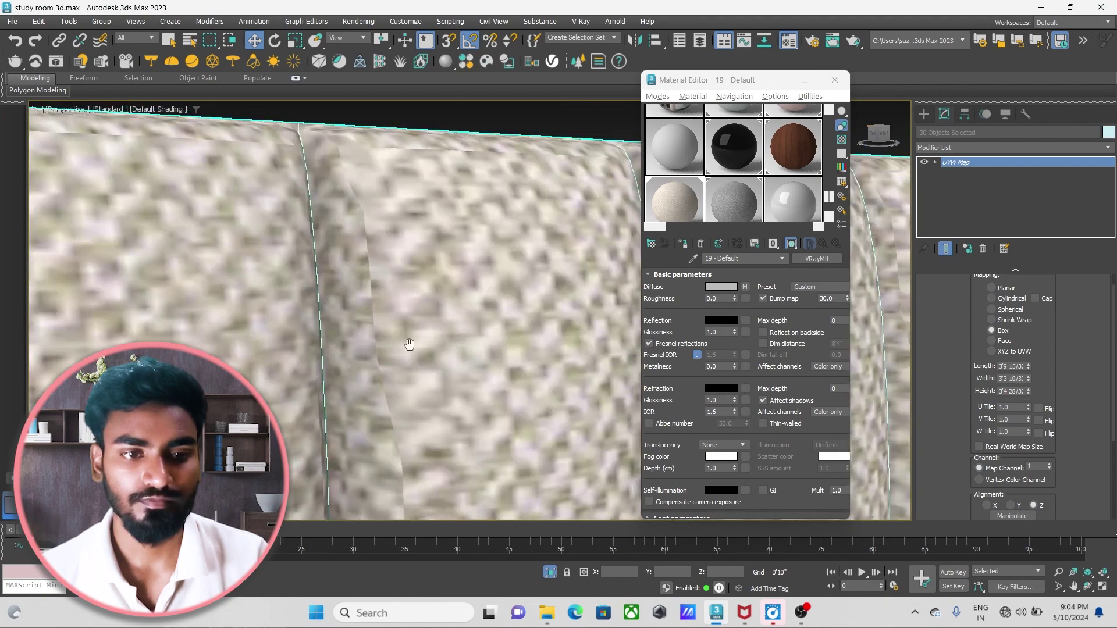
drag(1028, 375, 1028, 419)
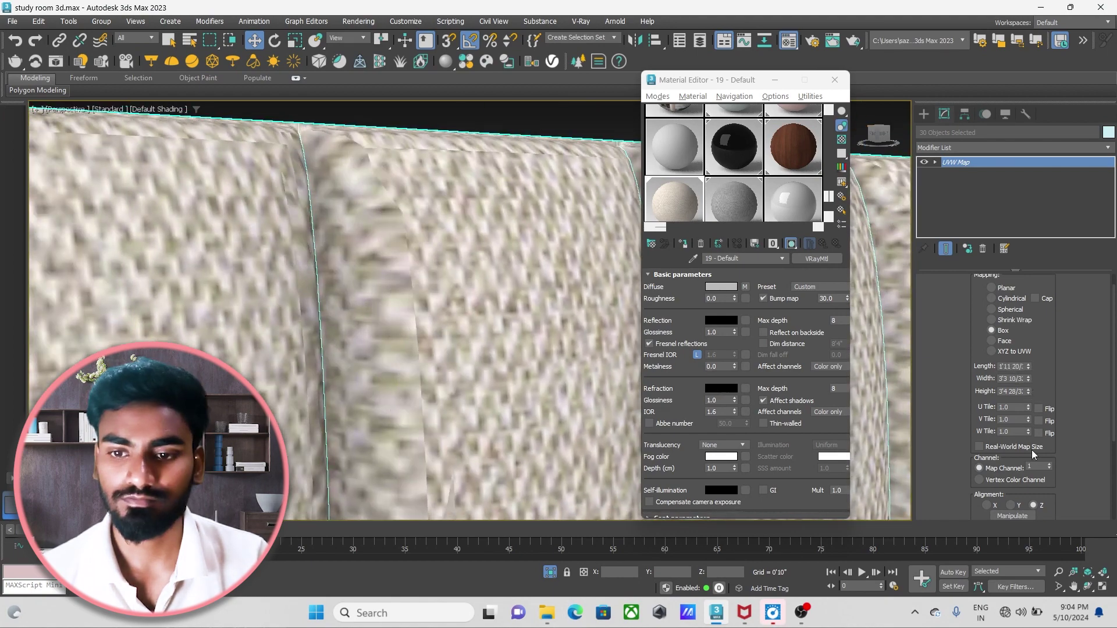
scroll(1015, 462, down, 1)
click(1011, 487)
Switch to the Scale tool and orbit to frame the padded headboard wall.
scroll(387, 387, down, 5)
scroll(488, 358, down, 2)
scroll(488, 358, down, 5)
scroll(462, 309, up, 3)
key(e)
key(r)
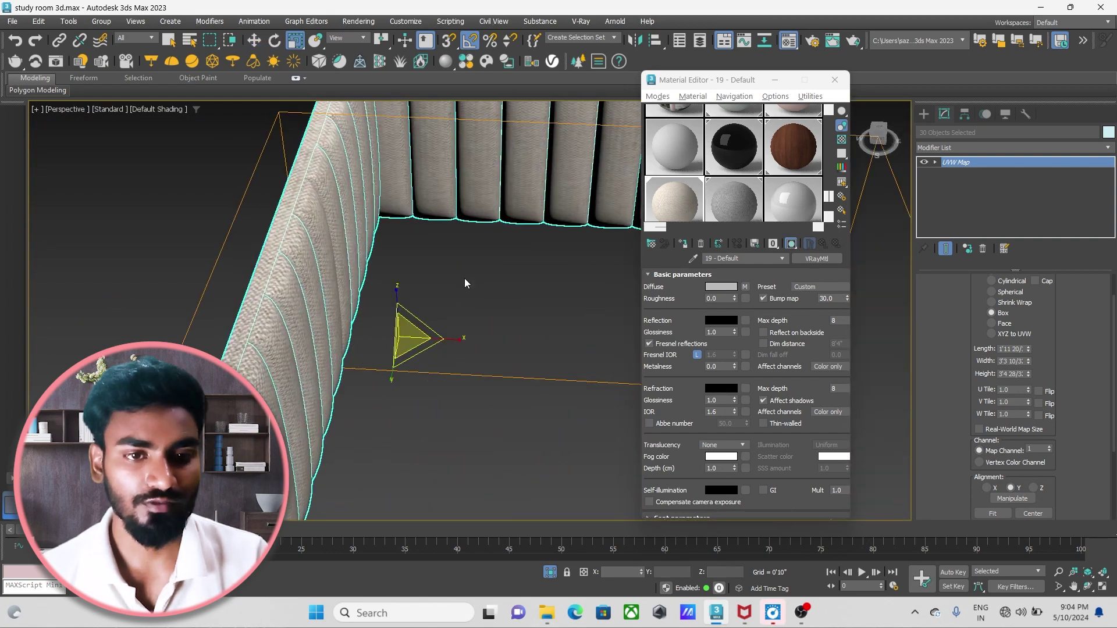
alt+middle_drag(465, 278, 501, 311)
scroll(500, 311, up, 5)
scroll(500, 311, down, 5)
scroll(466, 368, up, 4)
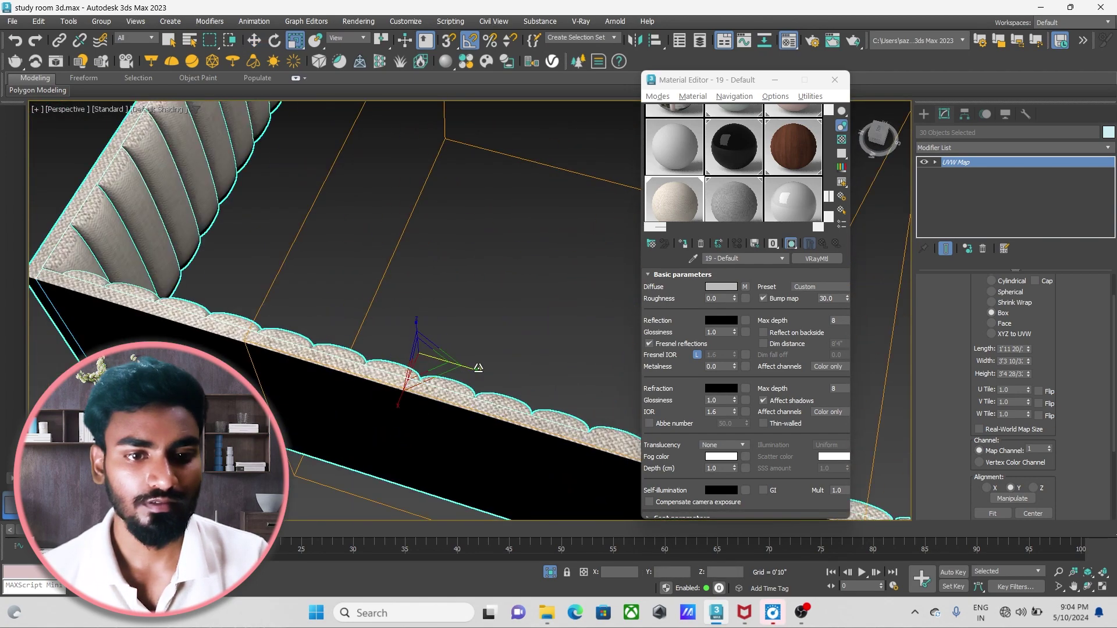
mouse_move(466, 369)
alt+middle_down()
mouse_move(398, 249)
mouse_move(453, 300)
alt+middle_up()
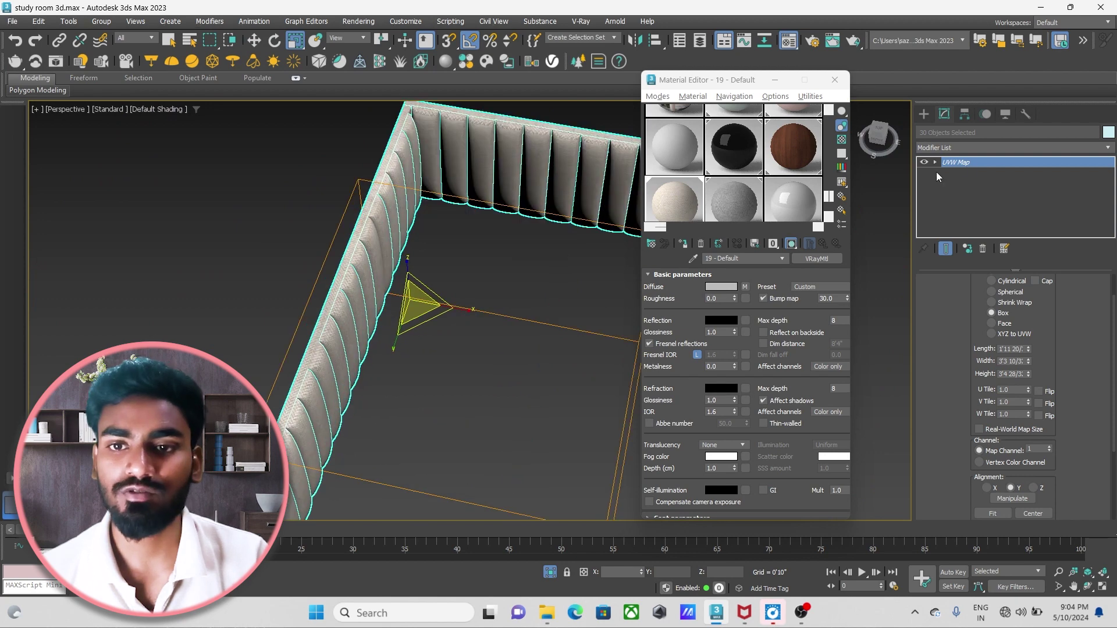
key(z)
mouse_move(478, 373)
alt+middle_down()
mouse_move(445, 399)
mouse_move(439, 392)
mouse_move(512, 372)
mouse_move(569, 374)
mouse_move(442, 355)
mouse_move(588, 473)
mouse_move(536, 385)
alt+middle_up()
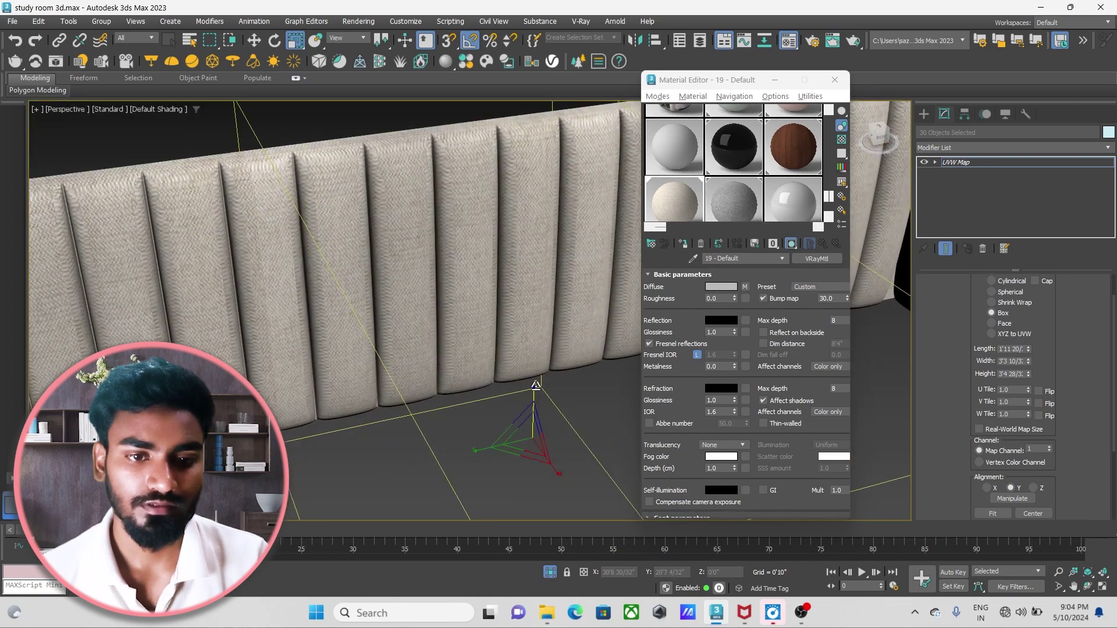
Uniformly scale up the UVW Map gizmo to enlarge the fabric weave.
mouse_move(527, 434)
mouse_down()
mouse_move(498, 478)
mouse_move(463, 451)
mouse_move(528, 442)
mouse_up()
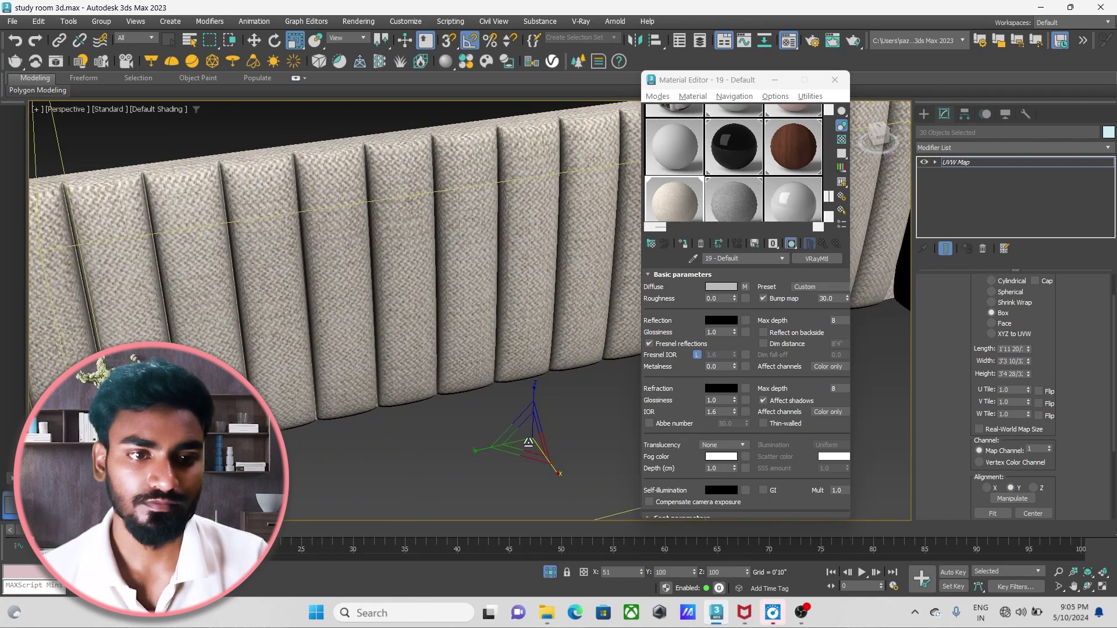
scroll(379, 258, up, 5)
scroll(448, 326, up, 3)
scroll(408, 315, down, 3)
scroll(383, 306, down, 1)
scroll(372, 318, down, 4)
scroll(362, 330, down, 2)
Pan and zoom across the padded wall to confirm the fabric tiles evenly on every panel.
mouse_move(362, 330)
middle_down()
mouse_move(339, 298)
mouse_move(568, 375)
mouse_move(236, 336)
middle_up()
scroll(426, 319, up, 2)
scroll(370, 247, up, 3)
scroll(370, 246, down, 2)
scroll(407, 279, down, 3)
scroll(422, 308, down, 2)
scroll(466, 317, down, 2)
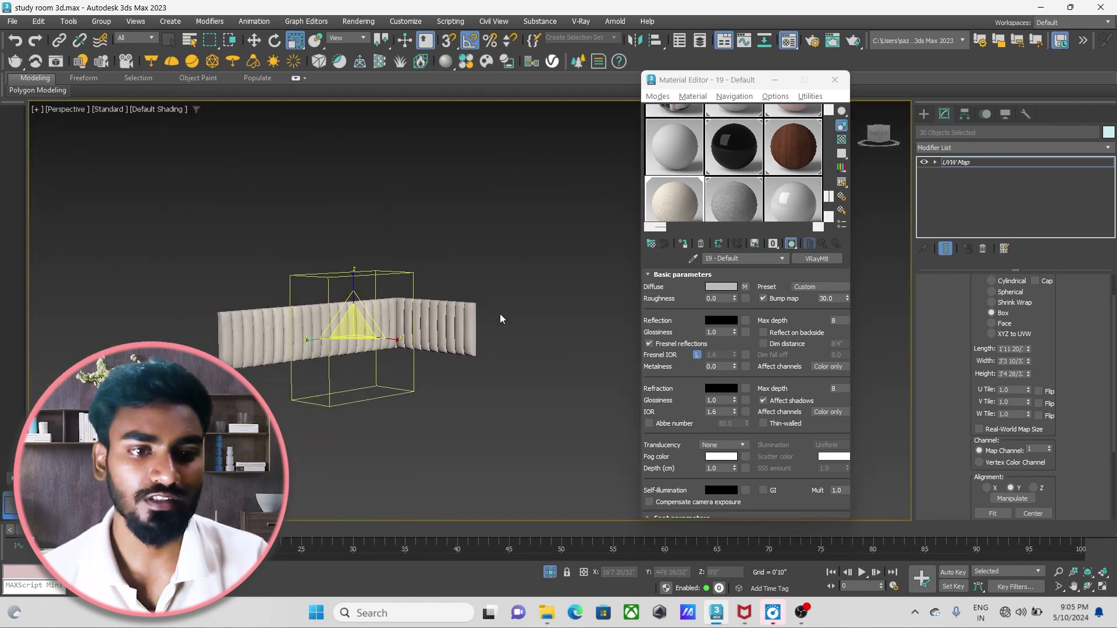
scroll(533, 296, up, 3)
scroll(533, 296, up, 3)
middle_drag(465, 314, 306, 320)
scroll(306, 321, down, 4)
scroll(326, 314, up, 4)
scroll(349, 309, down, 3)
scroll(365, 303, up, 3)
scroll(365, 303, down, 4)
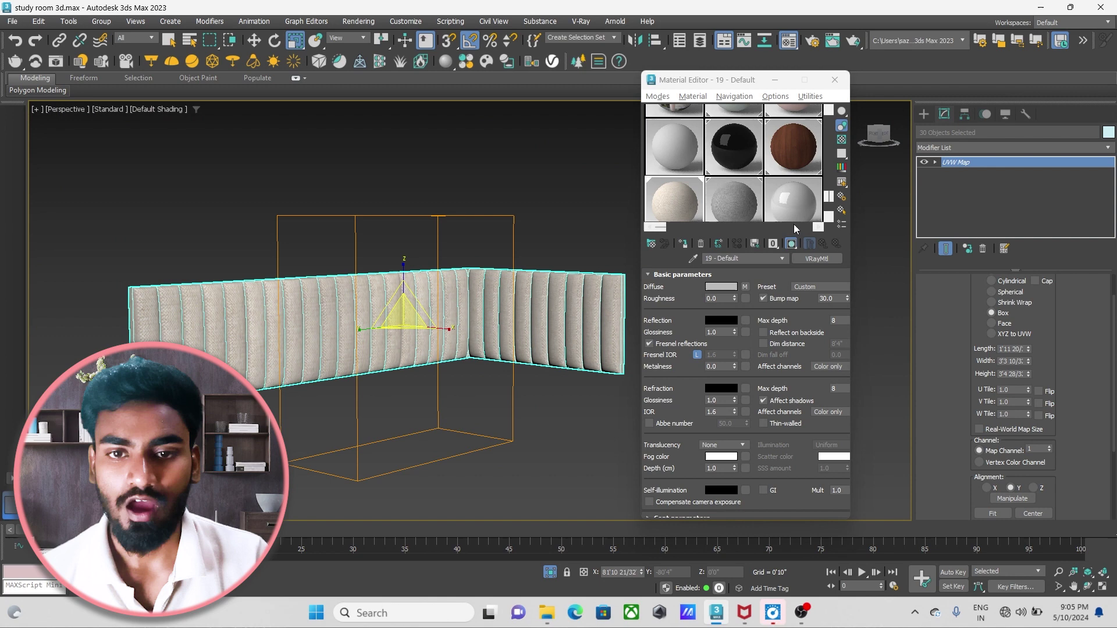
middle_drag(295, 328, 462, 304)
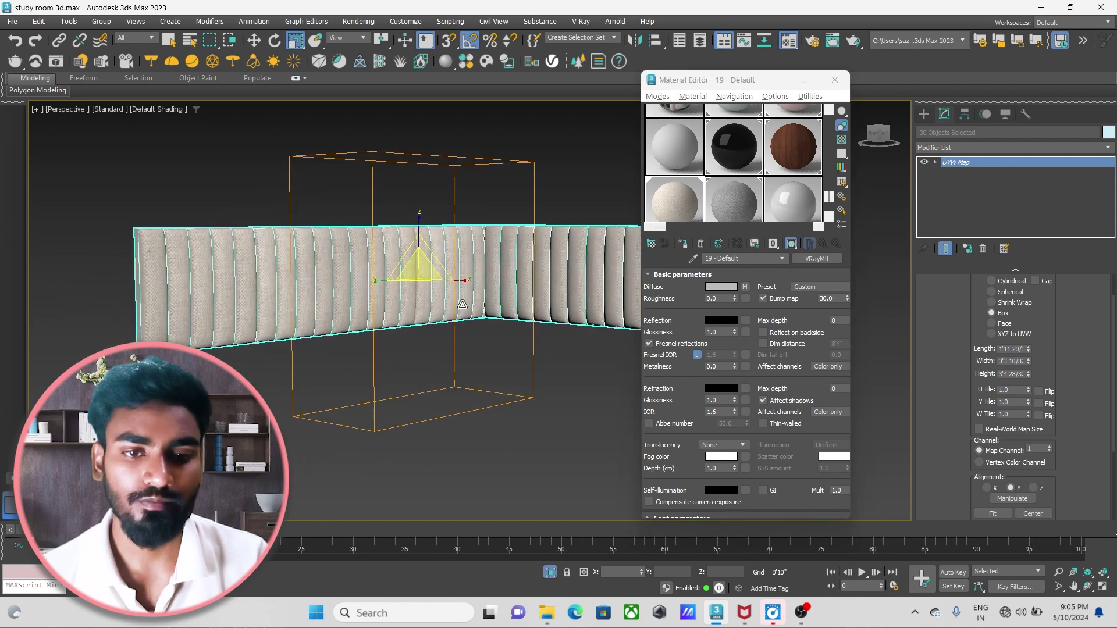
right_click(431, 169)
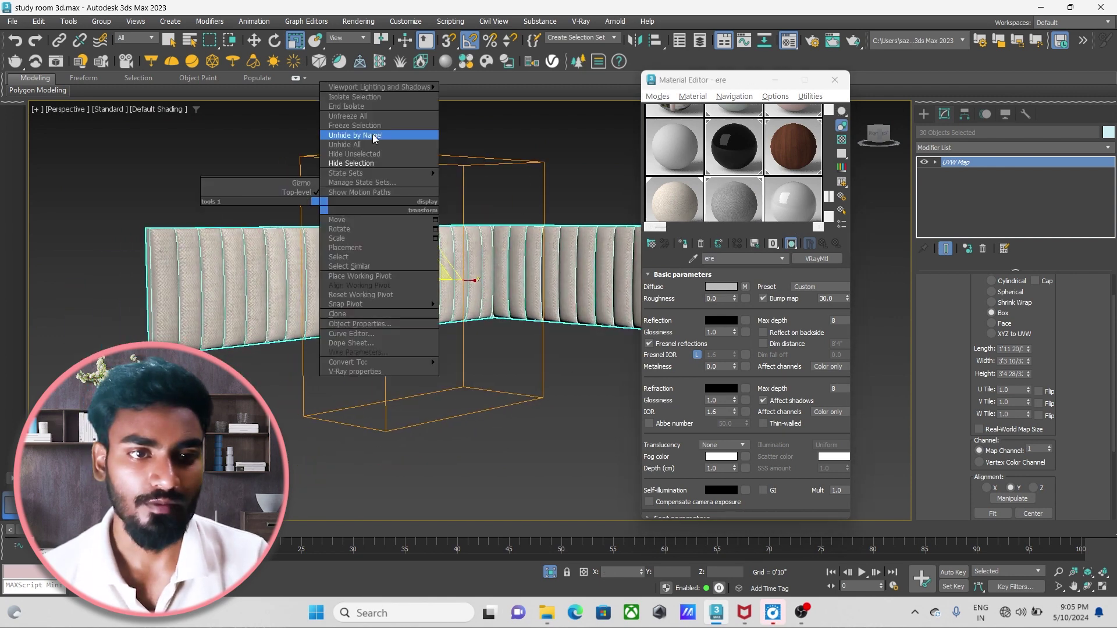
Unhide the room objects and select the tiled floor plane.
click(407, 143)
scroll(378, 238, down, 5)
scroll(349, 232, down, 3)
click(283, 214)
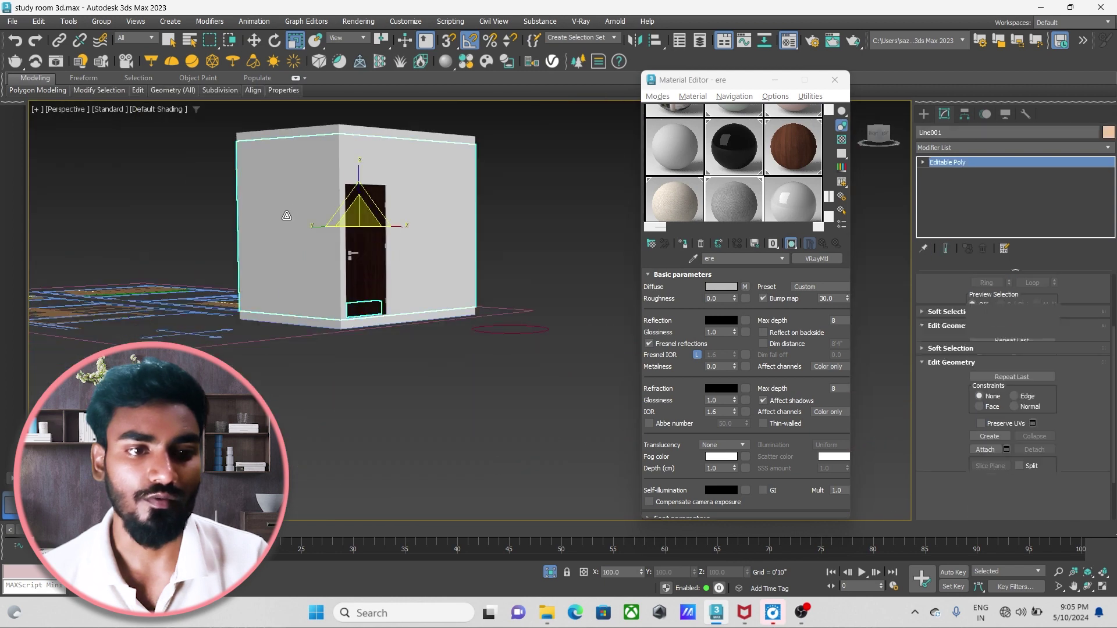
right_click(283, 214)
scroll(349, 232, up, 5)
scroll(361, 221, up, 4)
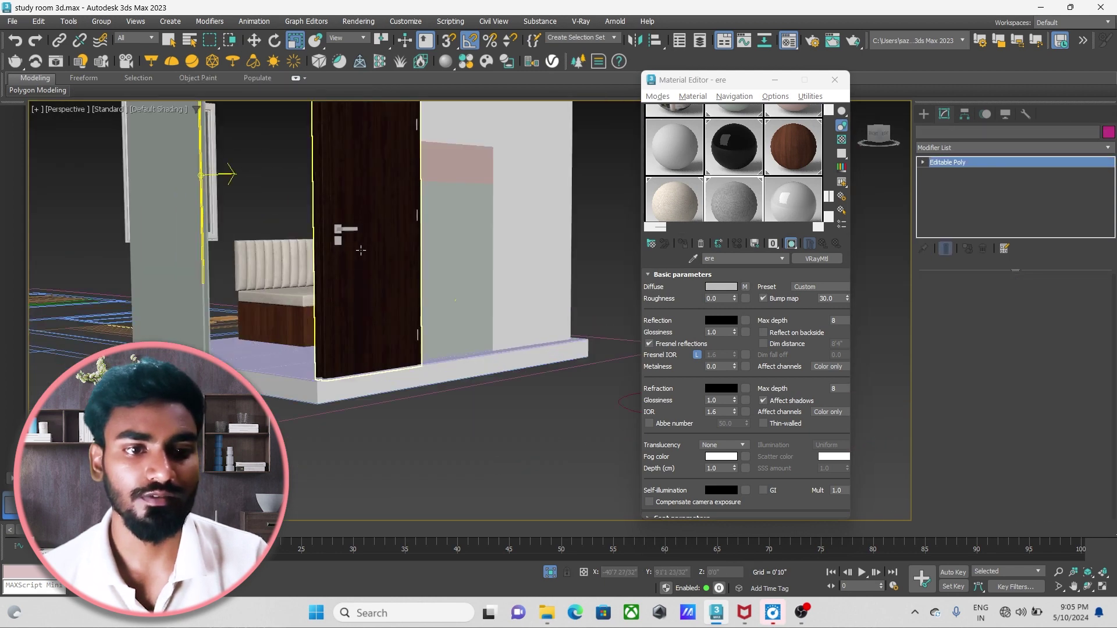
click(379, 192)
mouse_move(373, 262)
middle_down()
mouse_move(409, 346)
mouse_move(430, 349)
middle_up()
click(299, 350)
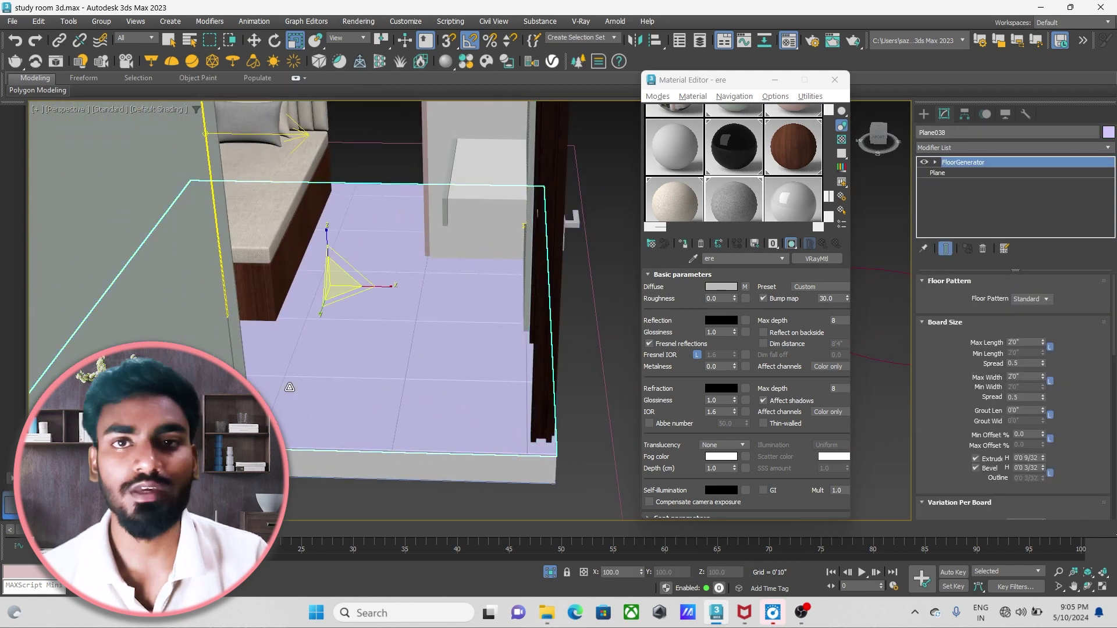
mouse_move(377, 367)
middle_down()
mouse_move(387, 343)
mouse_move(469, 331)
middle_up()
key(w)
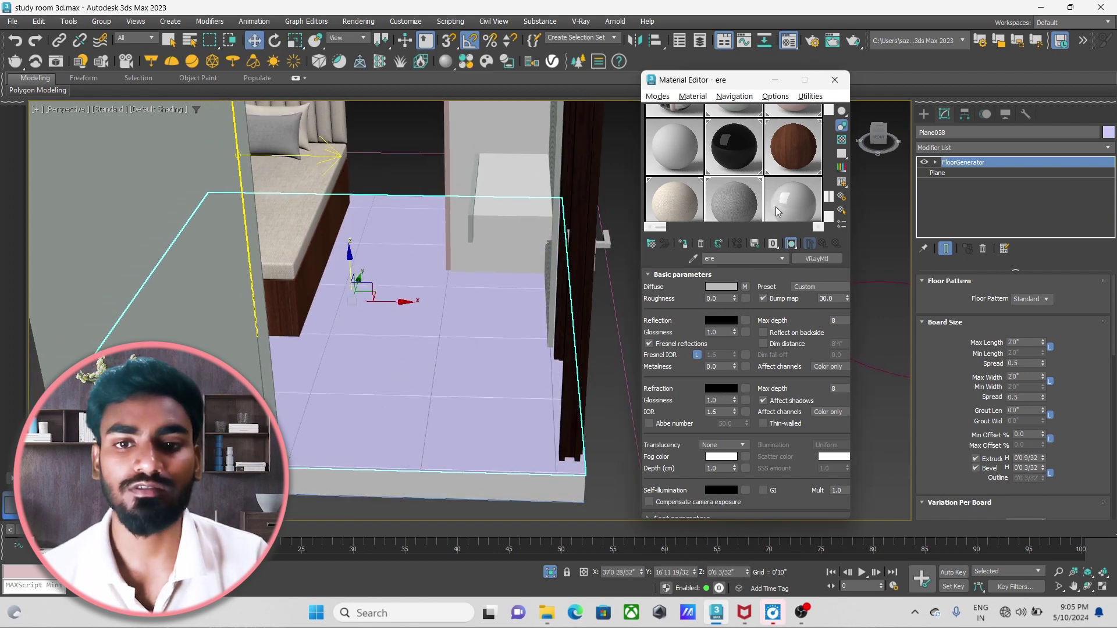
Turn an unused Material Editor slot into a new VRayMtl.
click(776, 207)
click(825, 261)
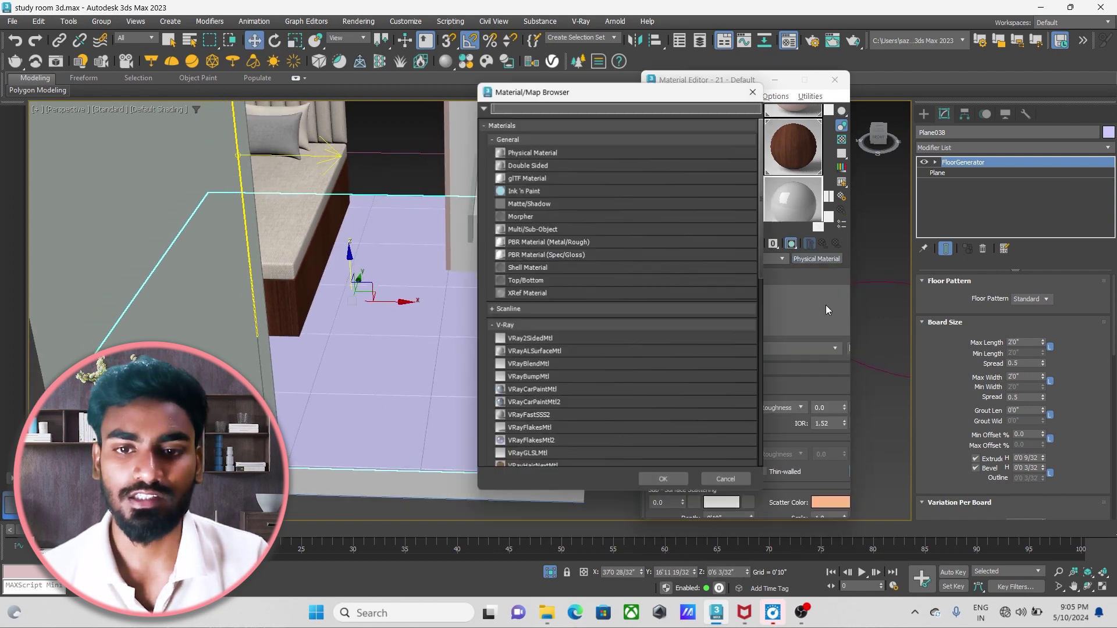
click(533, 326)
click(550, 328)
scroll(547, 416, down, 1)
double_click(536, 435)
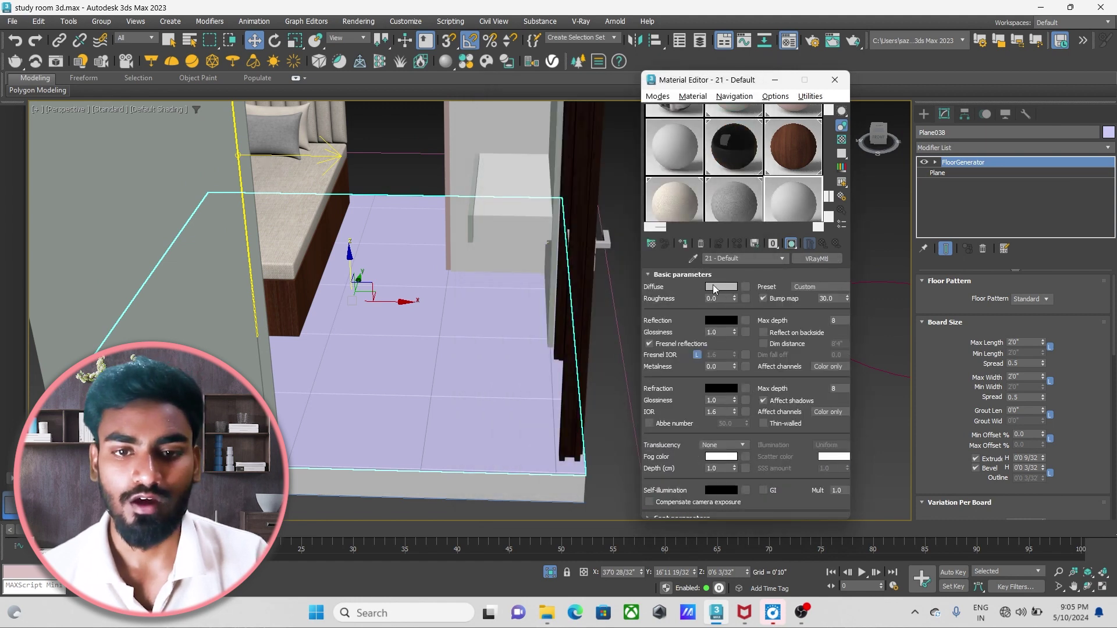
Add a Bitmap diffuse map using the Calacatta white marble image.
click(747, 287)
scroll(554, 184, up, 1)
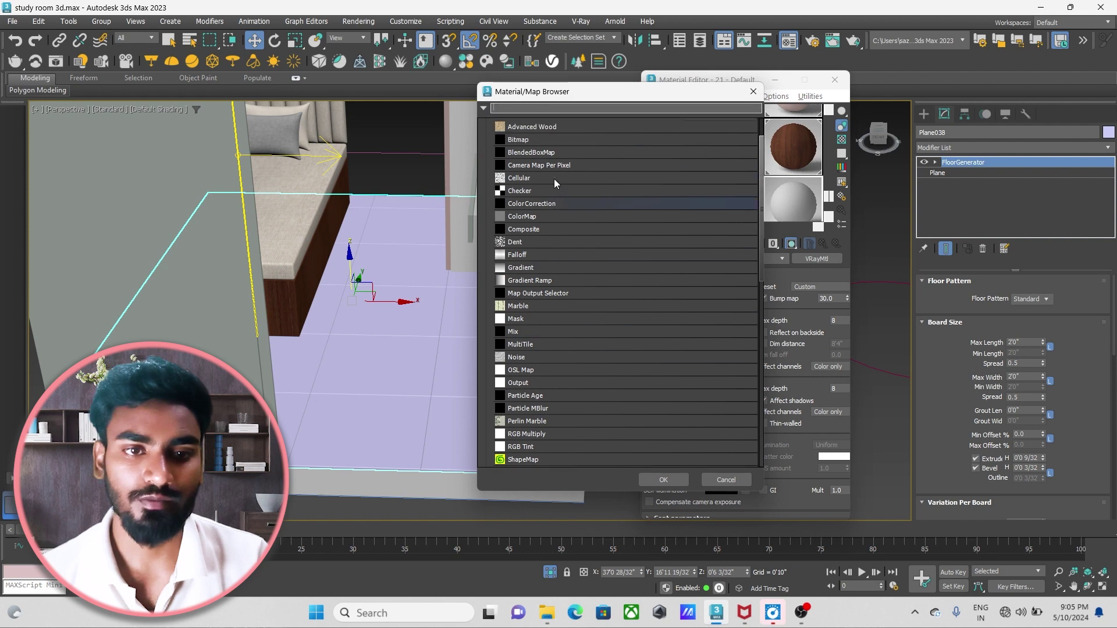
double_click(541, 140)
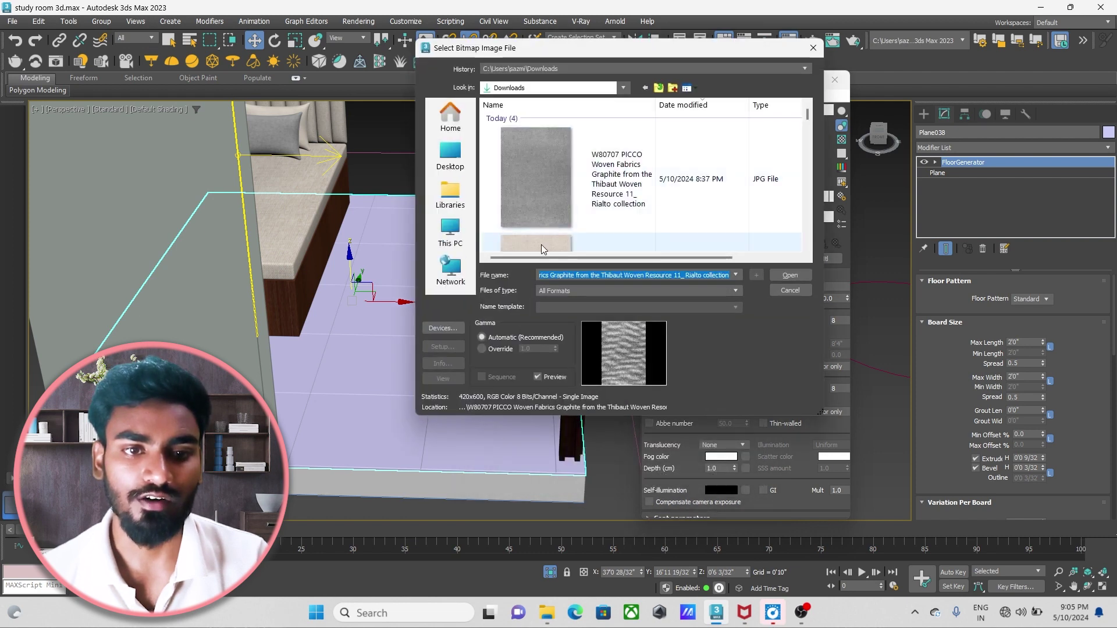
scroll(574, 217, down, 2)
scroll(574, 216, down, 2)
scroll(573, 217, down, 2)
scroll(574, 221, down, 2)
scroll(573, 221, down, 1)
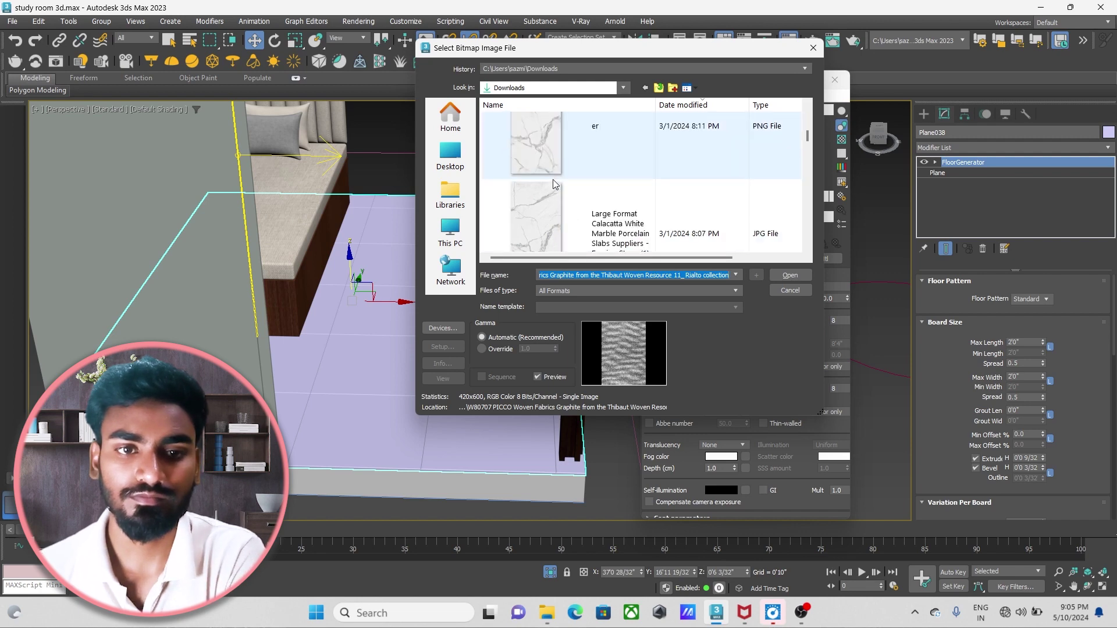
click(561, 227)
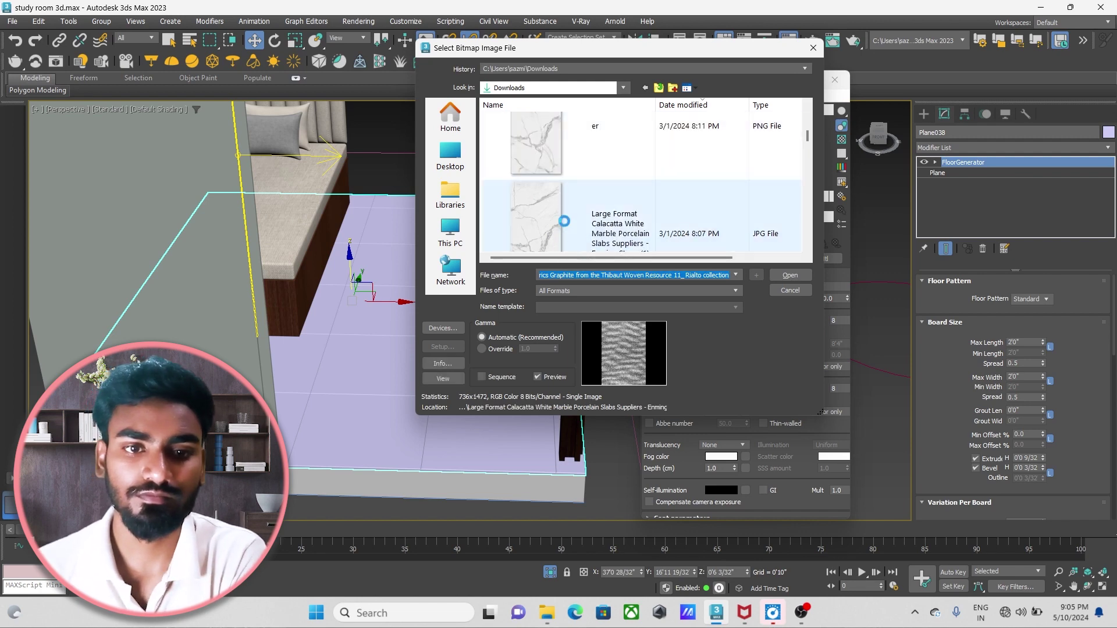
click(790, 276)
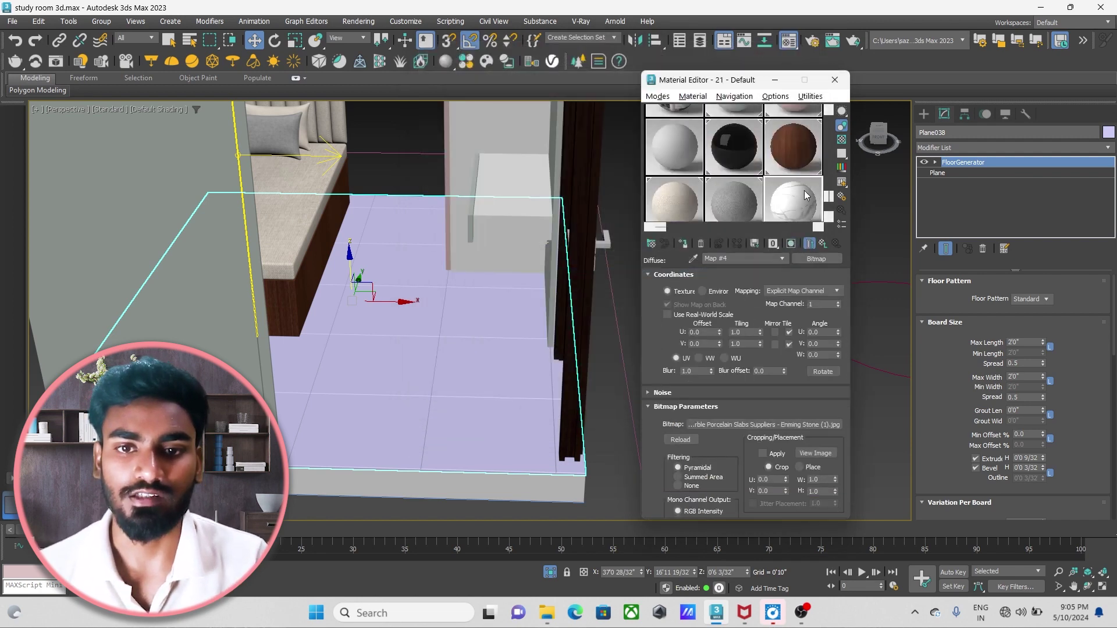
Assign the marble material to the floor and zoom in on the floor beside the bed.
middle_drag(389, 314, 383, 324)
click(675, 240)
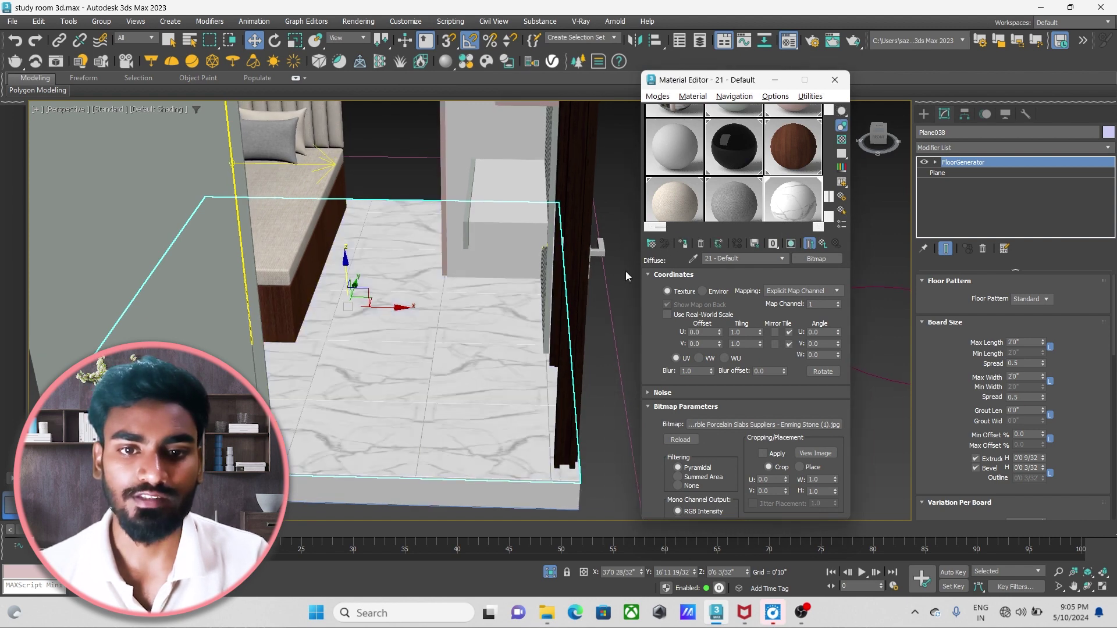
scroll(410, 402, up, 5)
scroll(410, 403, up, 4)
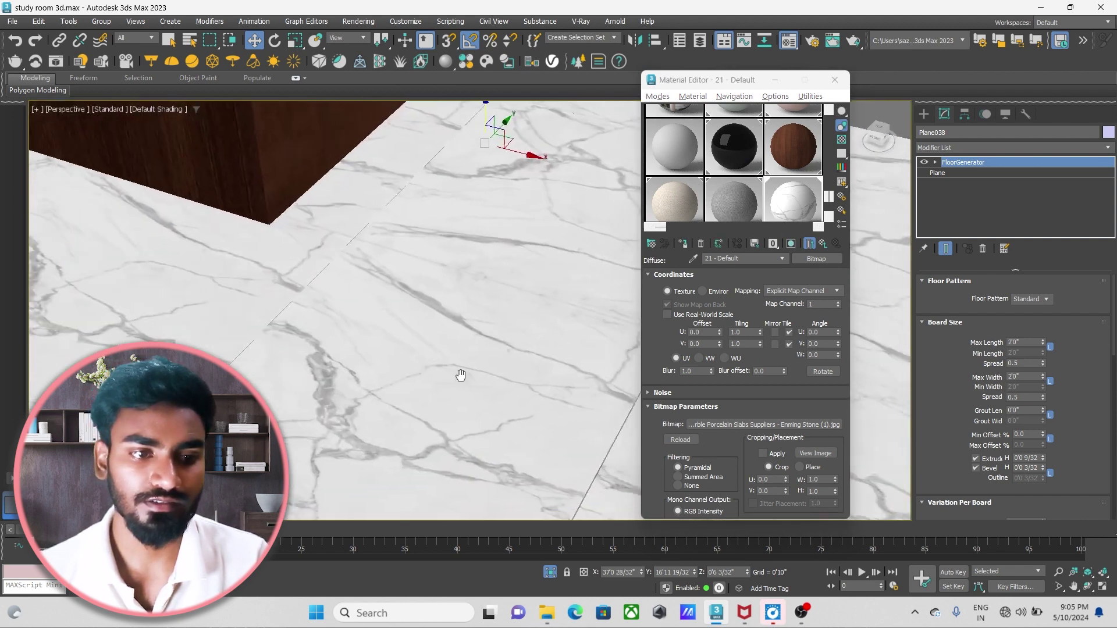
middle_drag(459, 371, 402, 335)
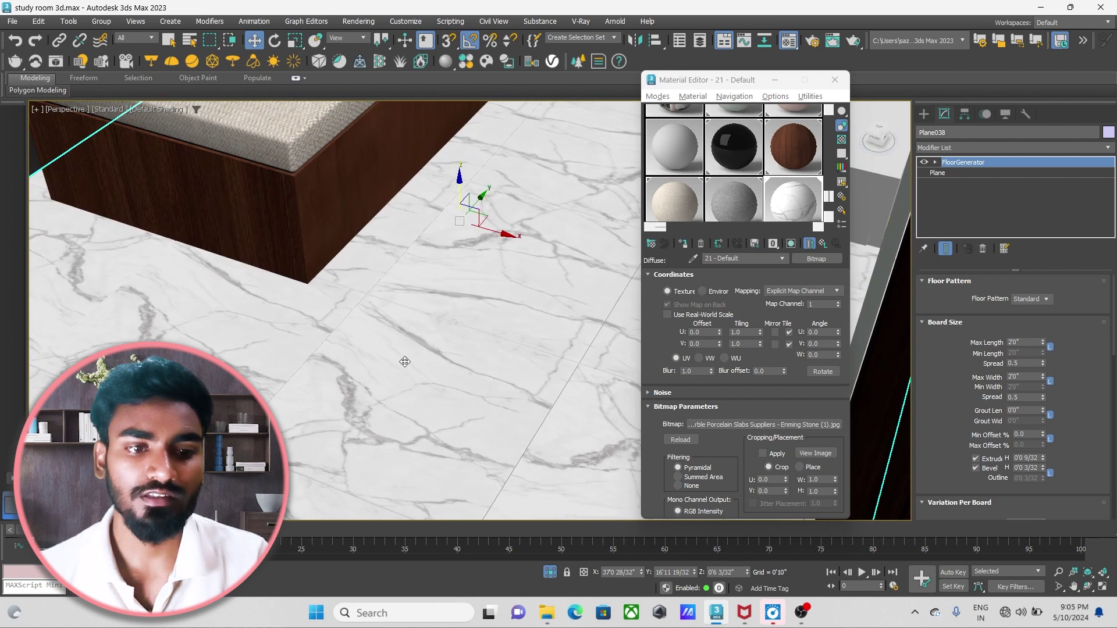
Add a UVW Map modifier to the marble floor plane Plane038.
click(965, 148)
key(u)
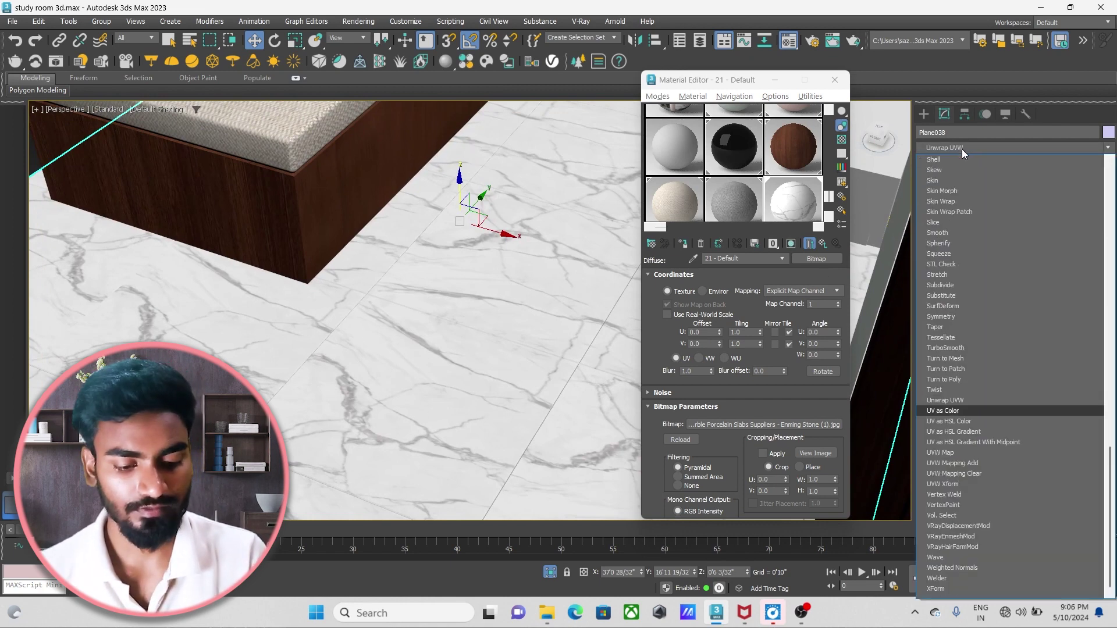
click(960, 453)
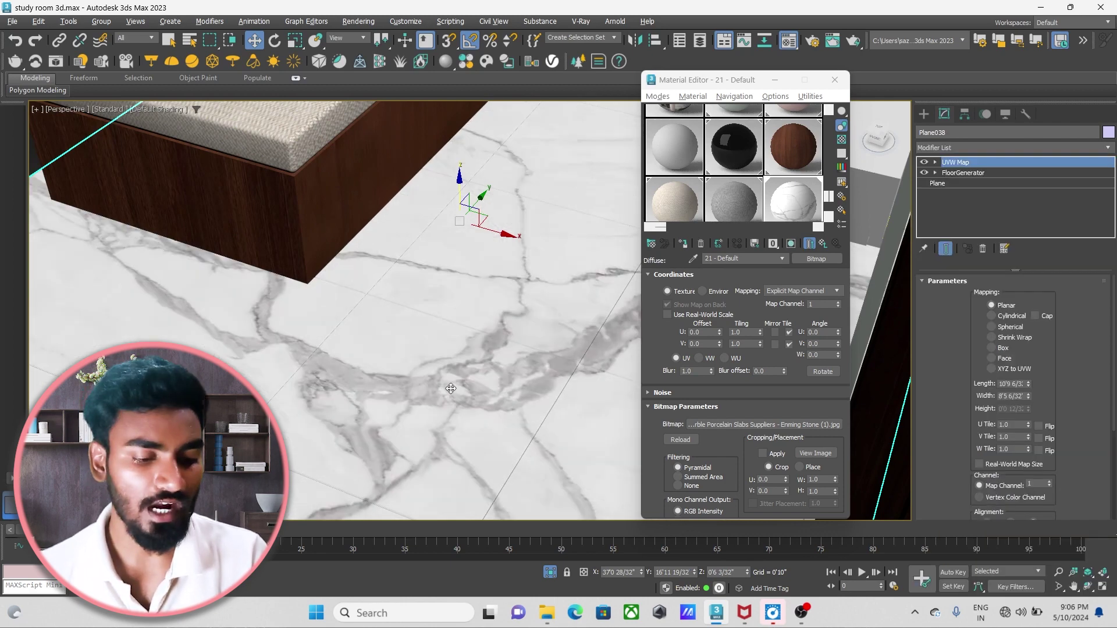
scroll(451, 388, down, 5)
alt+middle_drag(451, 388, 477, 349)
scroll(477, 349, up, 2)
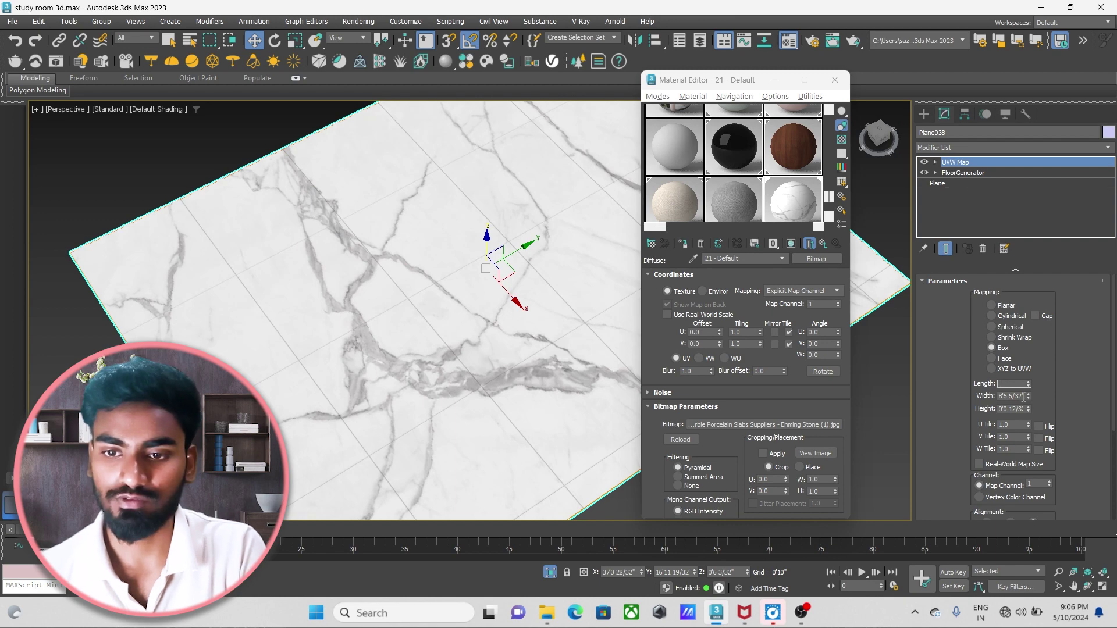
text(2')
Set the UVW Map length and width to 2'0".
key(Return)
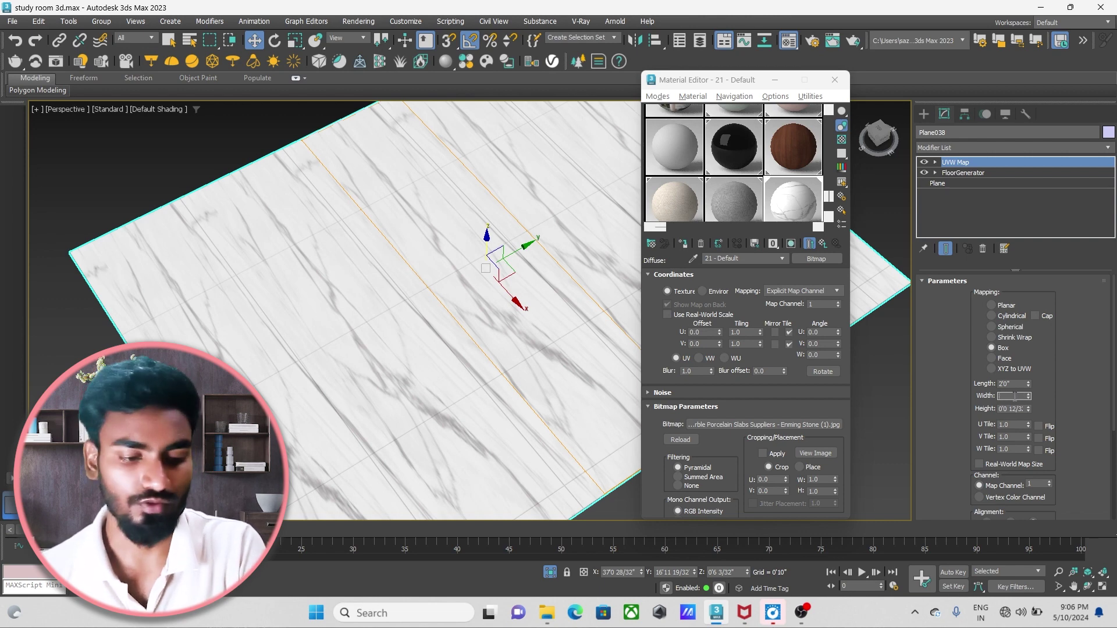
key(Return)
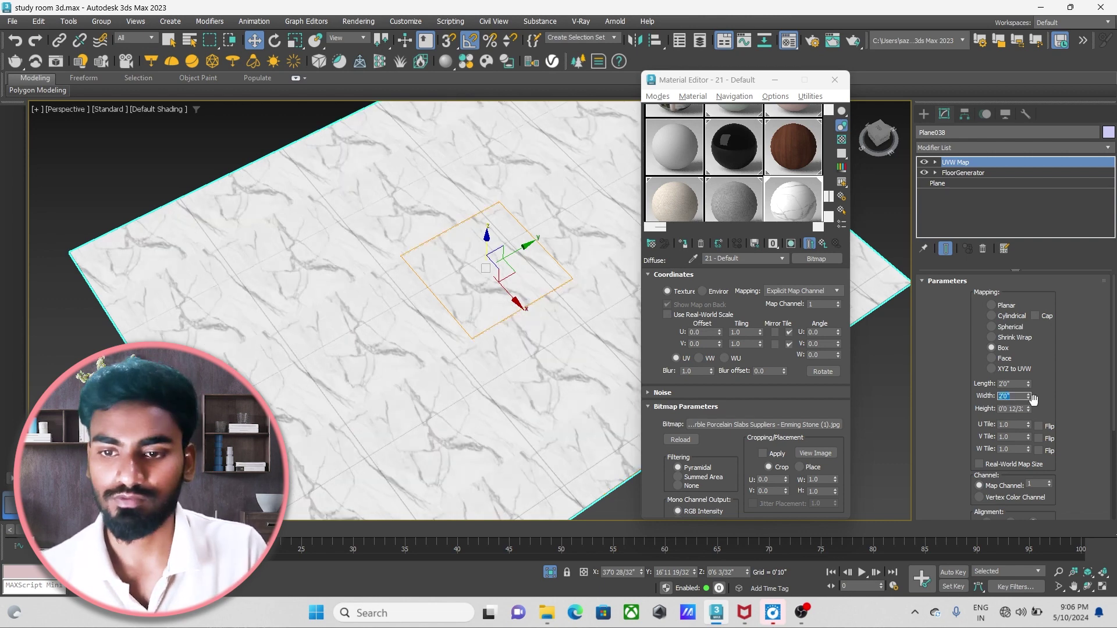
scroll(407, 349, up, 5)
scroll(407, 350, down, 5)
scroll(407, 349, up, 3)
middle_drag(407, 350, 422, 393)
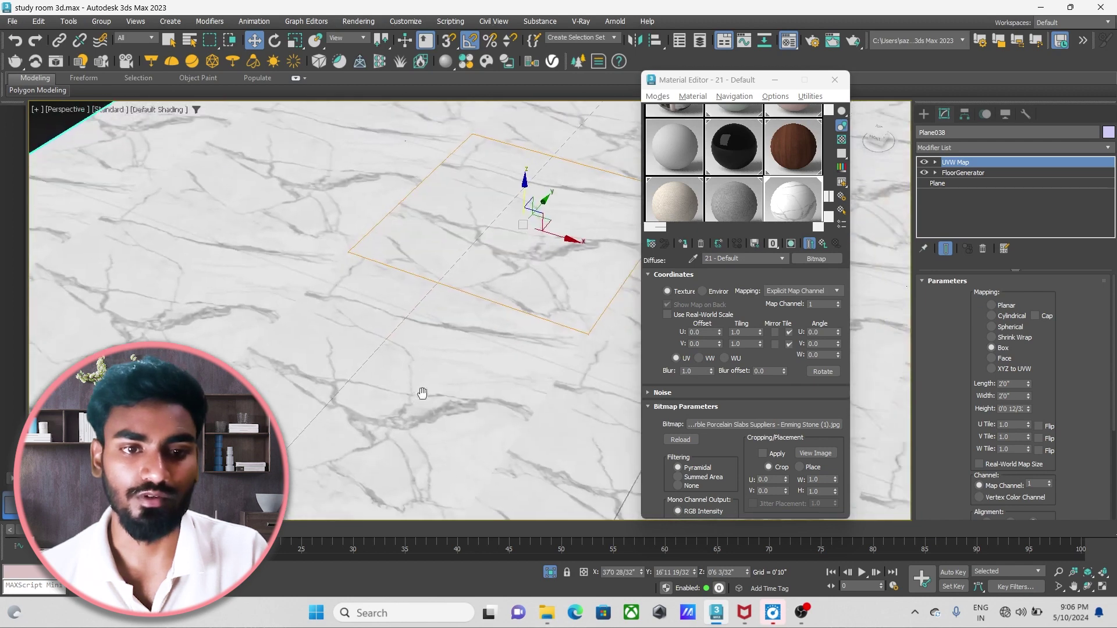
scroll(422, 394, down, 3)
scroll(451, 379, down, 3)
Nudge the UVW Map gizmo slightly left in the top wireframe view.
key(alt+w)
key(alt+w)
scroll(518, 303, up, 2)
middle_drag(524, 324, 376, 254)
middle_drag(298, 391, 388, 361)
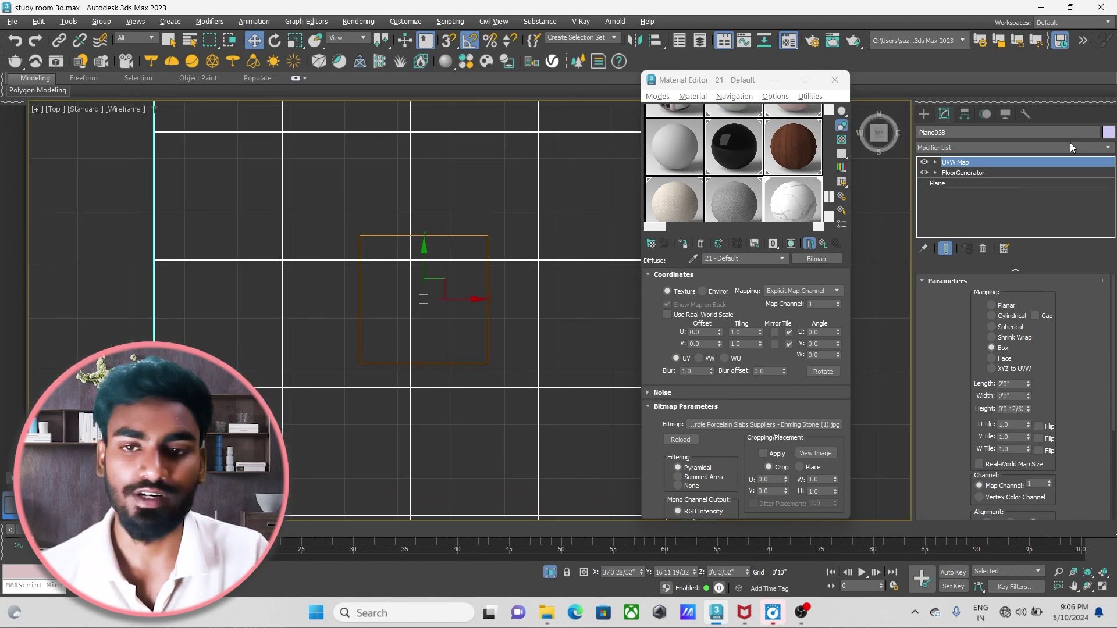
key(1)
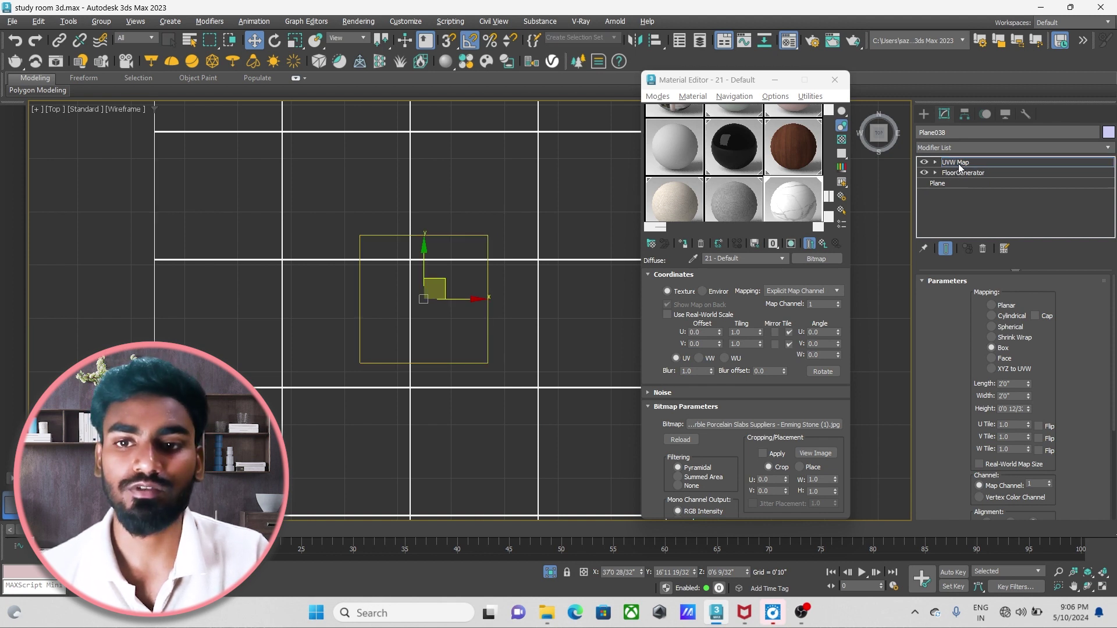
scroll(373, 317, up, 2)
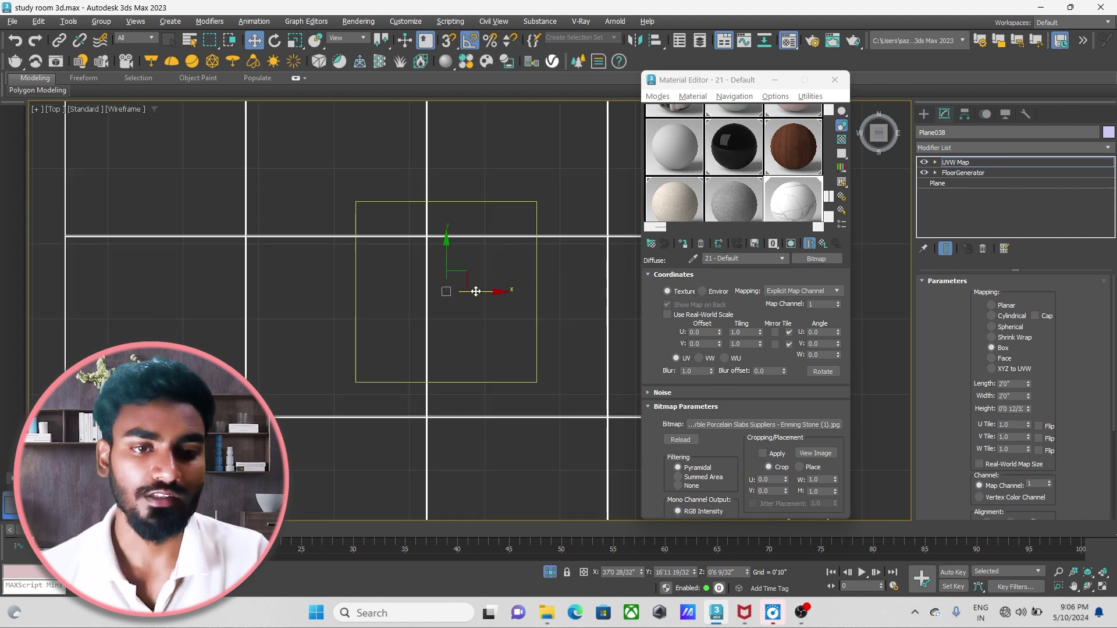
drag(351, 258, 340, 241)
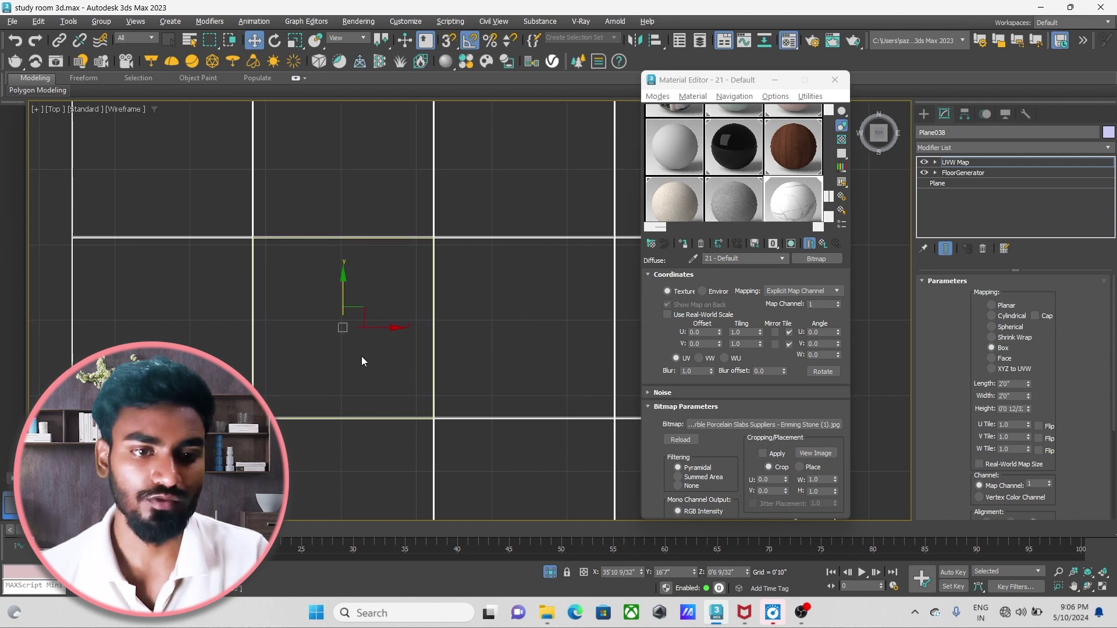
key(alt+w)
key(alt+w)
mouse_move(474, 414)
alt+middle_down()
mouse_move(440, 378)
mouse_move(471, 371)
mouse_move(382, 414)
mouse_move(320, 390)
mouse_move(355, 400)
mouse_move(424, 371)
mouse_move(463, 371)
mouse_move(487, 398)
mouse_move(407, 366)
mouse_move(372, 374)
mouse_move(462, 383)
mouse_move(512, 419)
mouse_move(463, 425)
mouse_move(429, 413)
mouse_move(435, 408)
alt+middle_up()
Change the UVW Map length and width to 4'0".
click(977, 166)
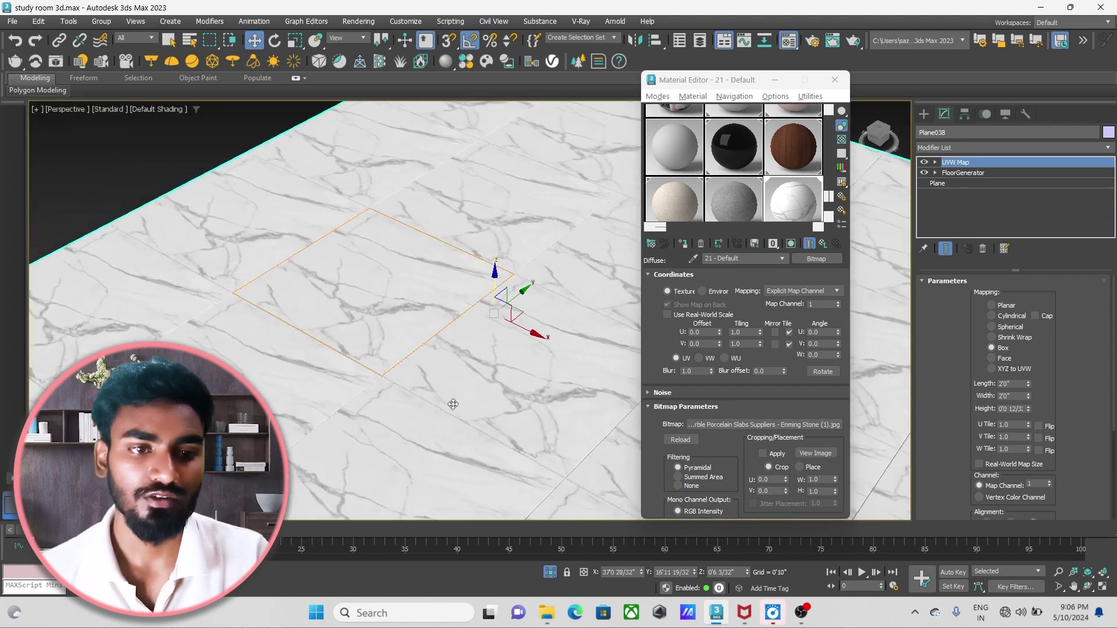
key(alt+w)
key(alt+w)
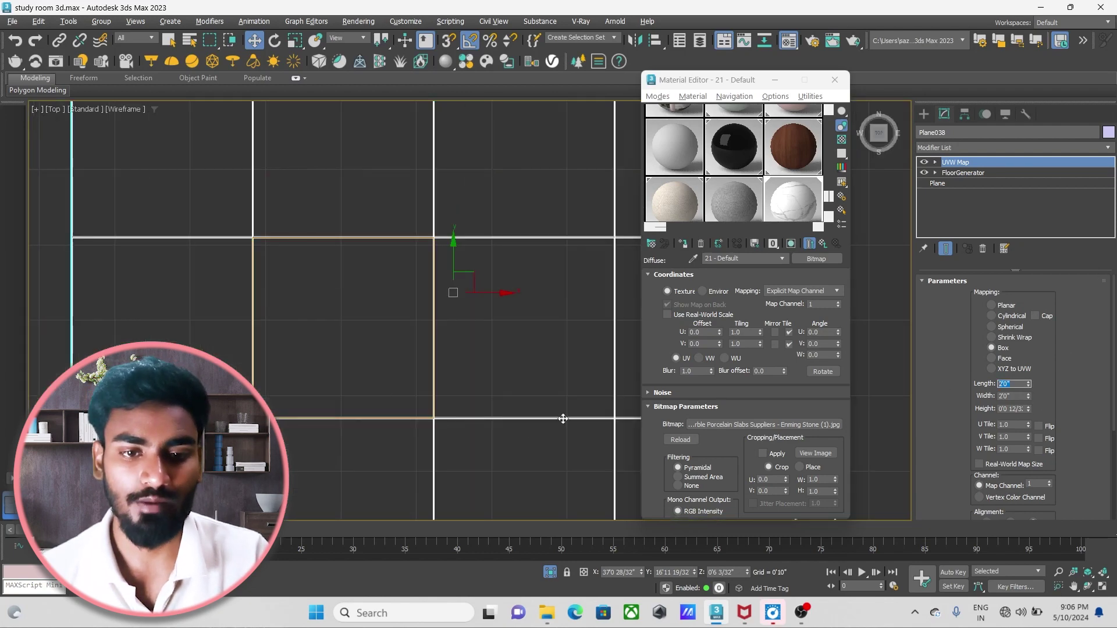
key(alt+w)
key(alt+w)
alt+middle_drag(564, 418, 517, 418)
key(alt+w)
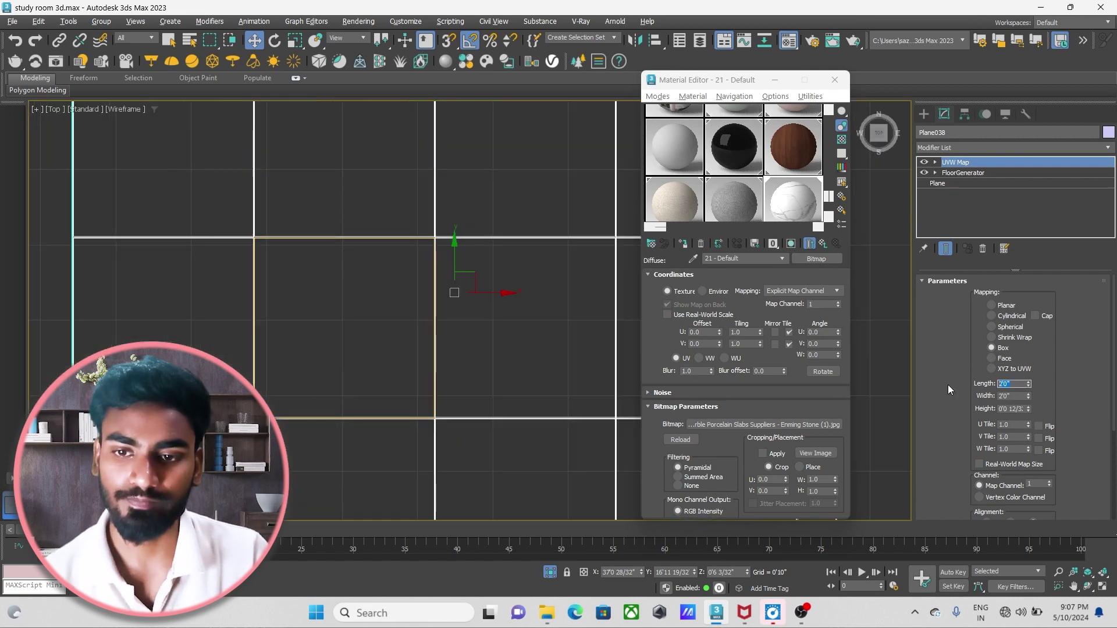
text(4)
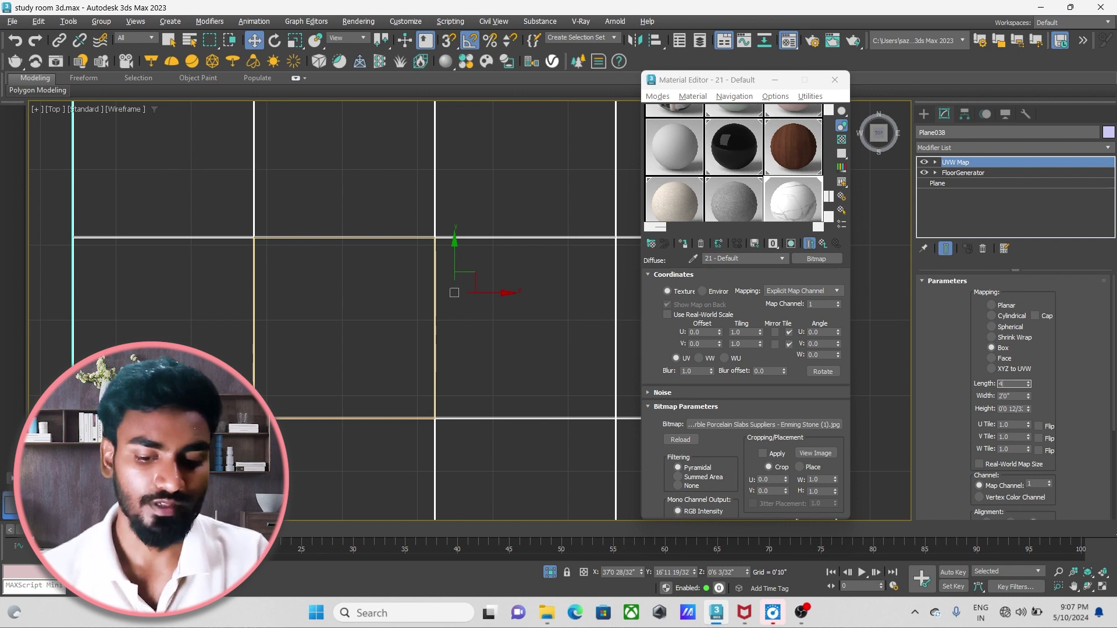
key(Return)
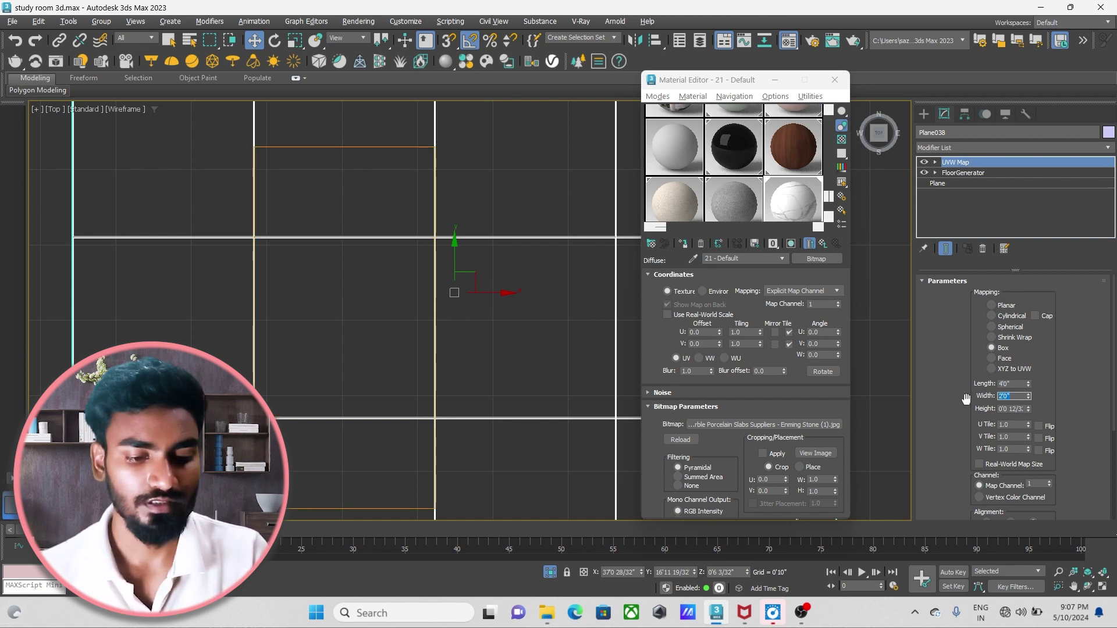
key(Return)
Snap the mapping gizmo onto grid lines so the marble tiles line up.
middle_drag(430, 352, 443, 369)
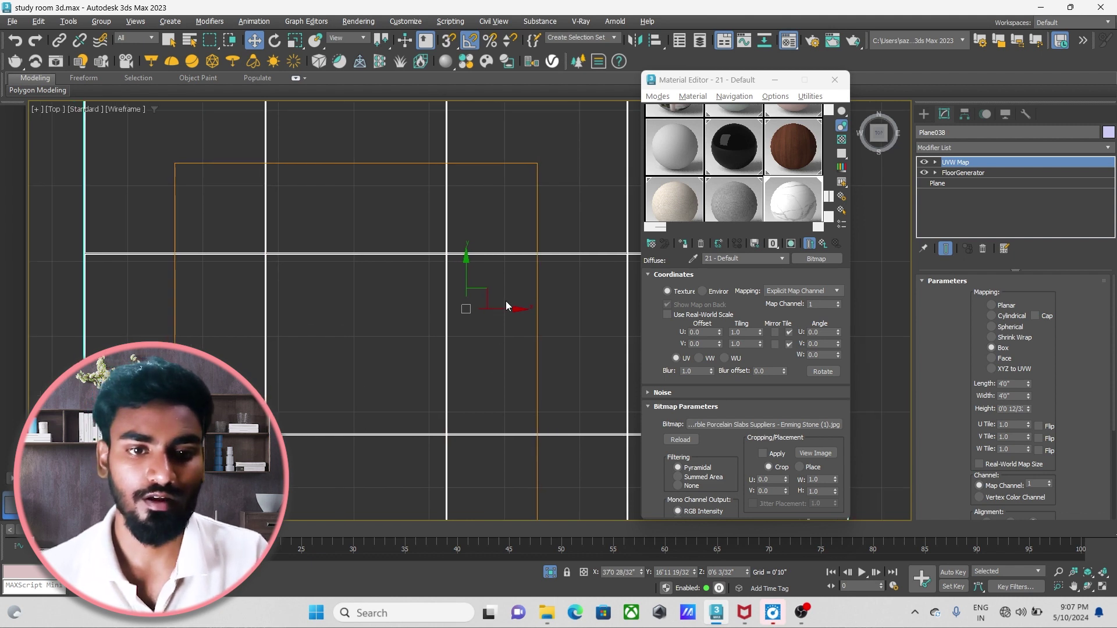
click(978, 165)
key(s)
drag(425, 352, 455, 275)
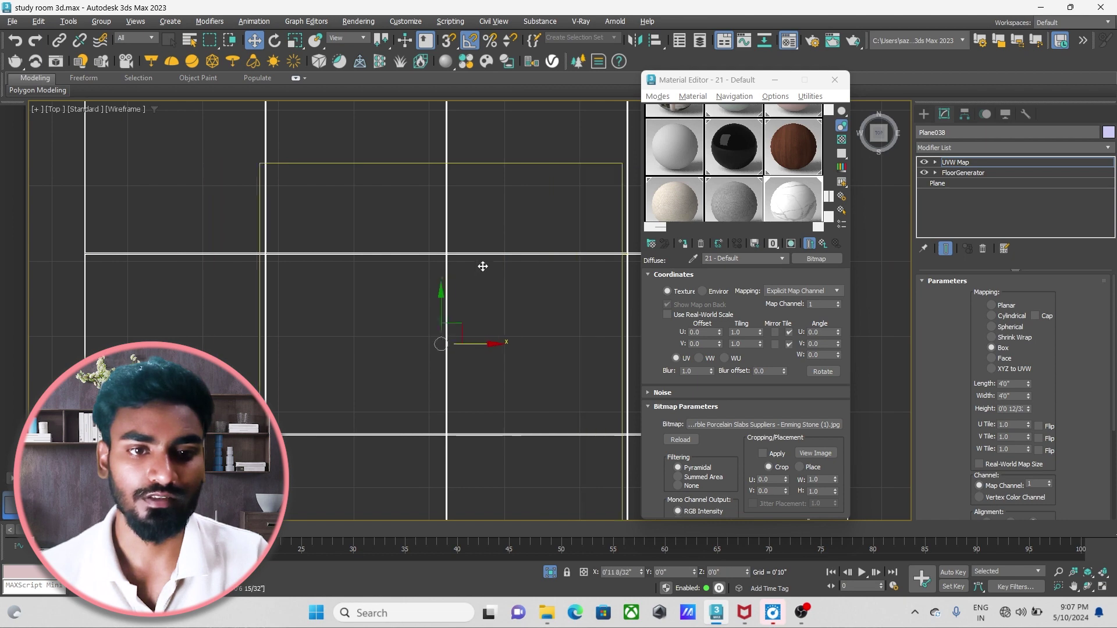
drag(449, 297, 448, 431)
key(s)
Orbit the textured perspective view to check the tiled marble floor.
key(p)
scroll(563, 395, down, 3)
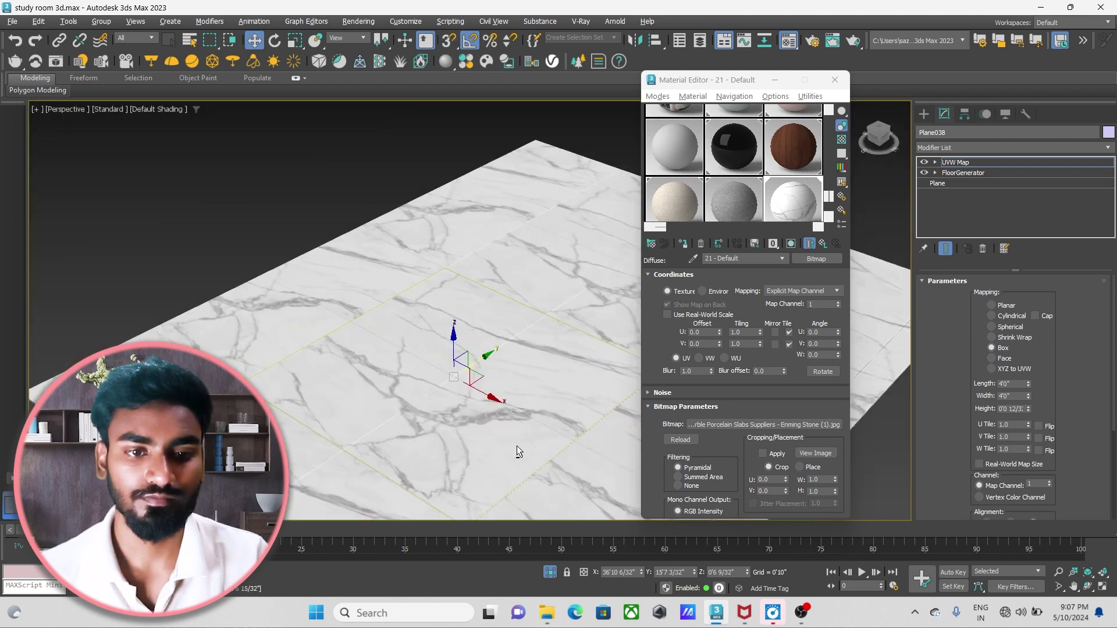
scroll(516, 446, down, 2)
alt+middle_drag(446, 439, 362, 369)
scroll(455, 449, up, 2)
mouse_move(455, 448)
alt+middle_down()
mouse_move(509, 429)
mouse_move(459, 413)
alt+middle_up()
scroll(425, 368, up, 3)
scroll(428, 372, up, 2)
middle_drag(427, 371, 441, 380)
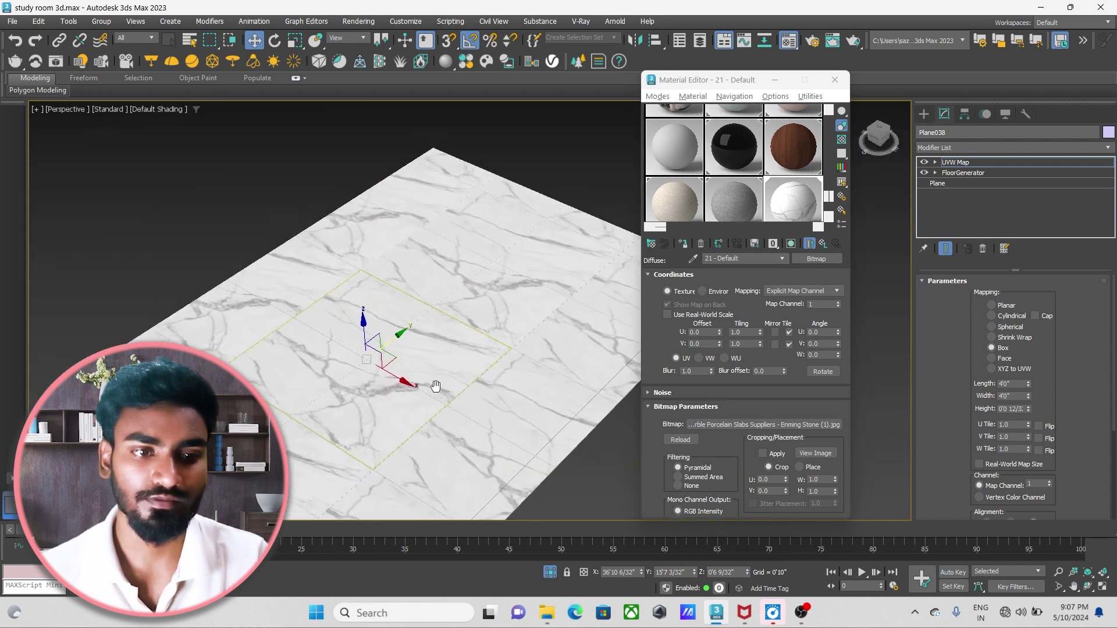
scroll(480, 390, down, 3)
right_click(456, 281)
click(481, 236)
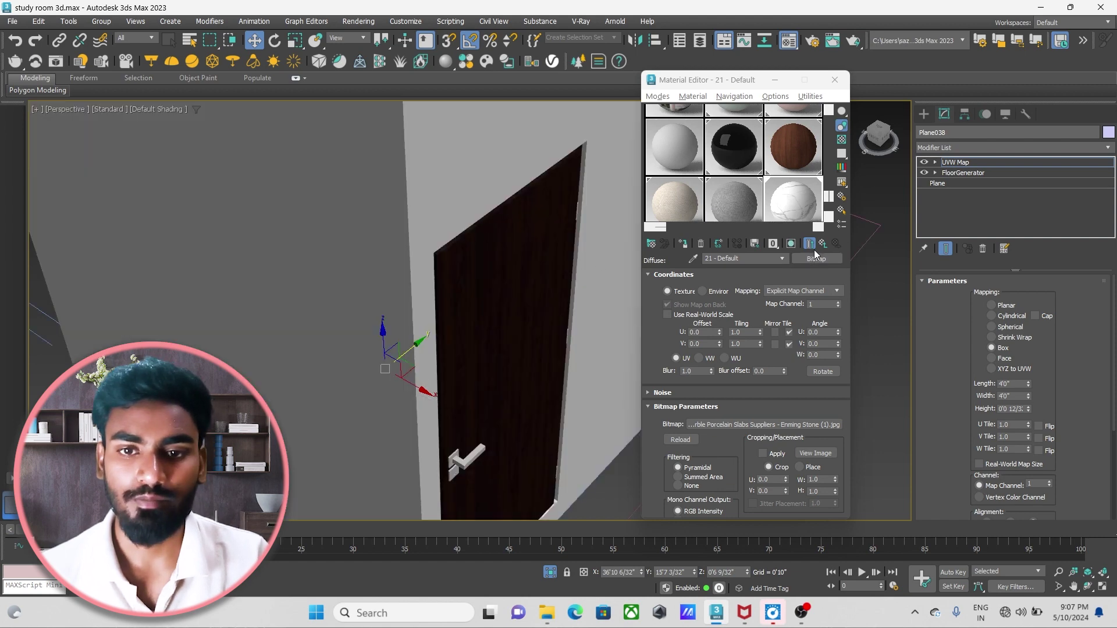
Return to the VRayMtl parent and give the reflection a mid-grey colour.
click(824, 244)
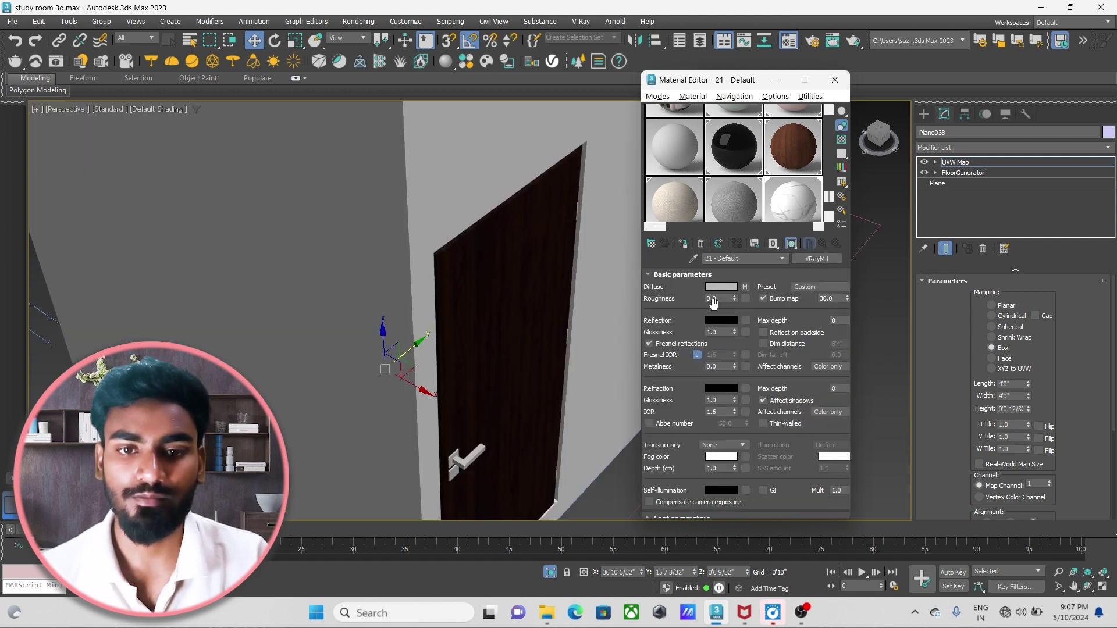
click(724, 322)
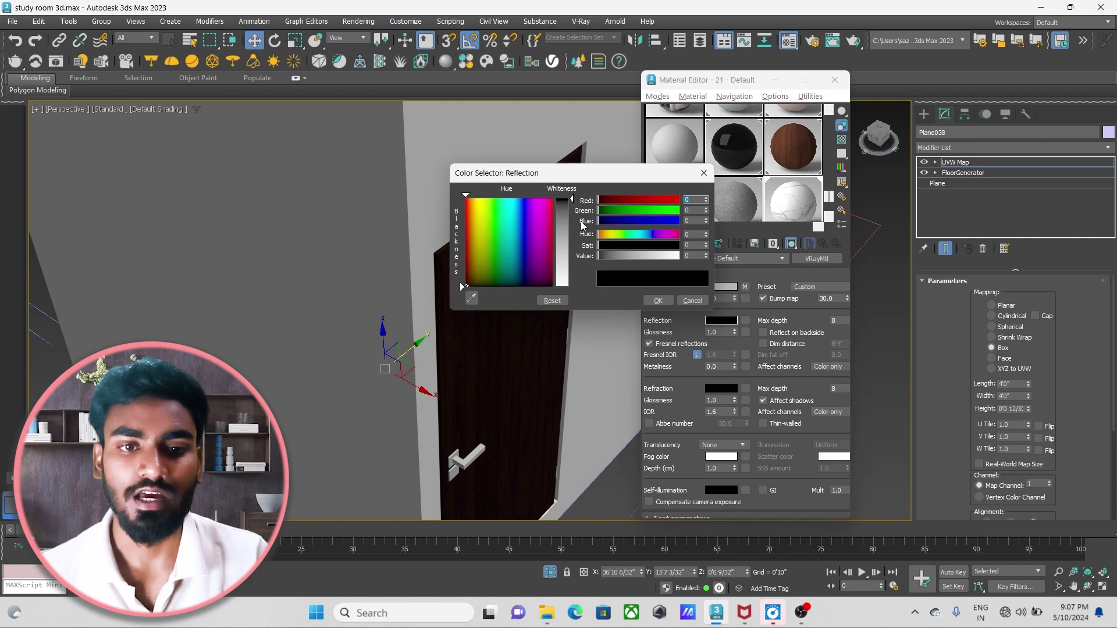
drag(567, 224, 567, 241)
click(658, 301)
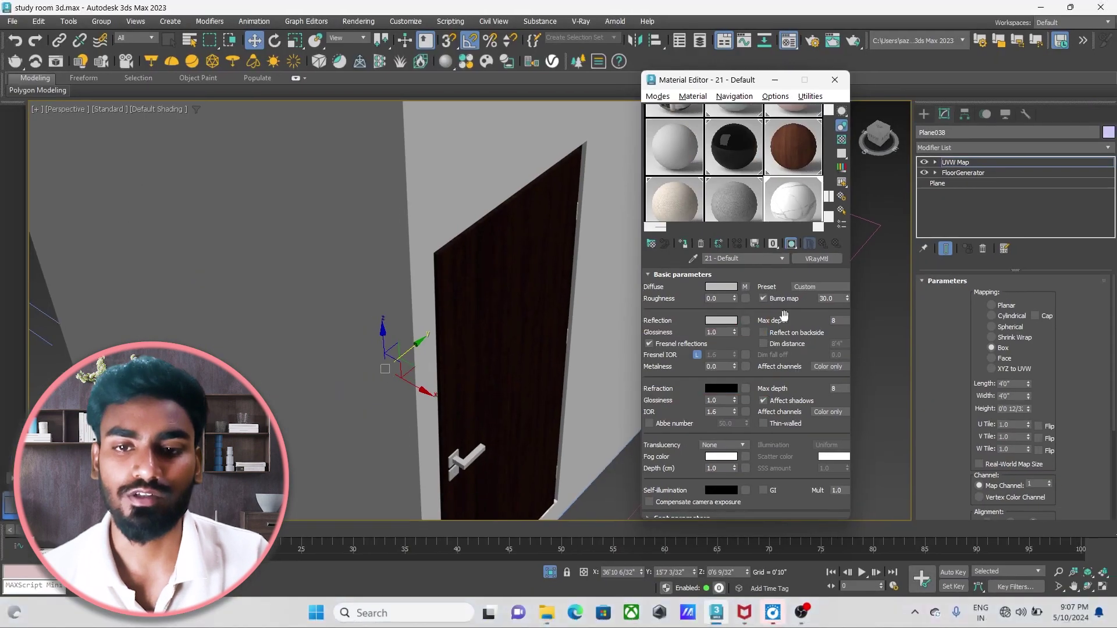
Hide the door frame in the viewport.
click(490, 348)
scroll(366, 303, down, 3)
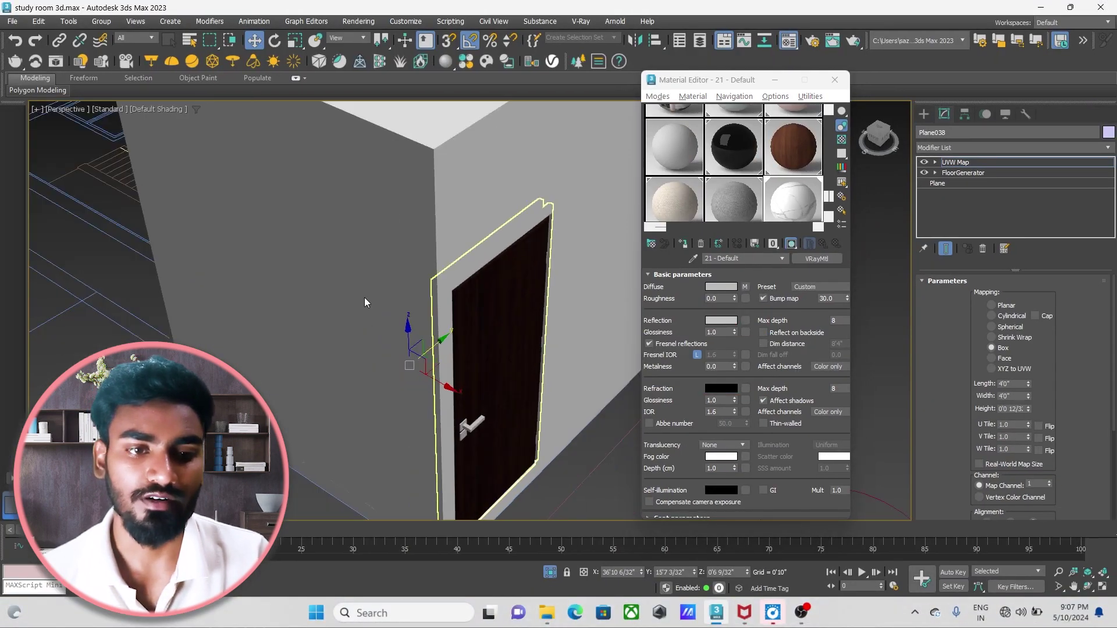
right_click(375, 250)
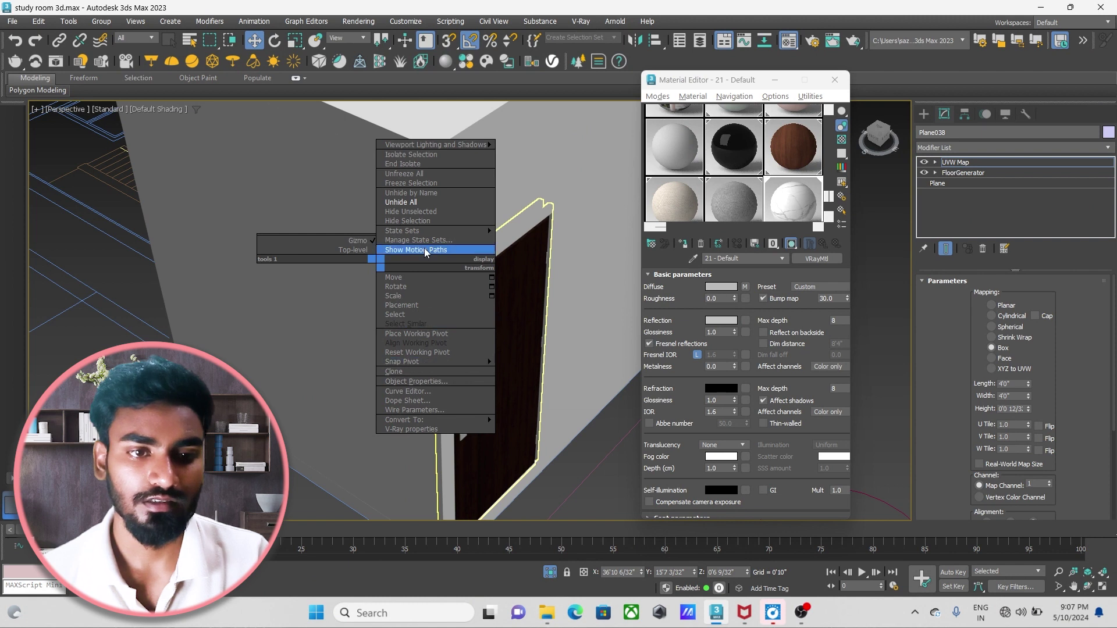
click(423, 232)
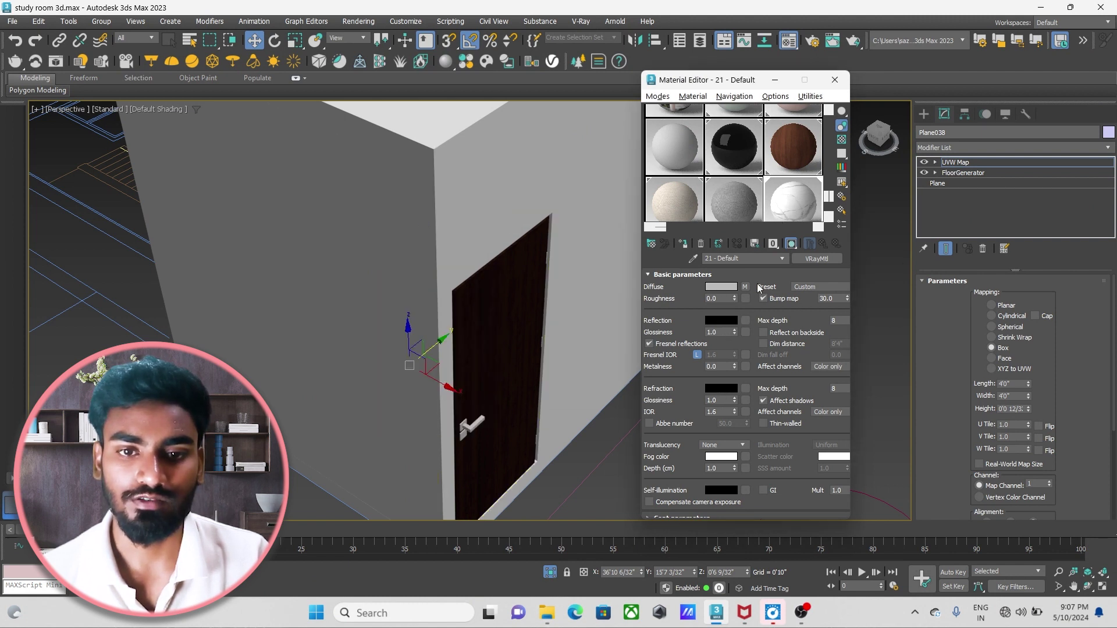
Lighten the reflection colour to grey 144 and set reflection glossiness to 0.8.
click(730, 323)
drag(567, 239, 571, 254)
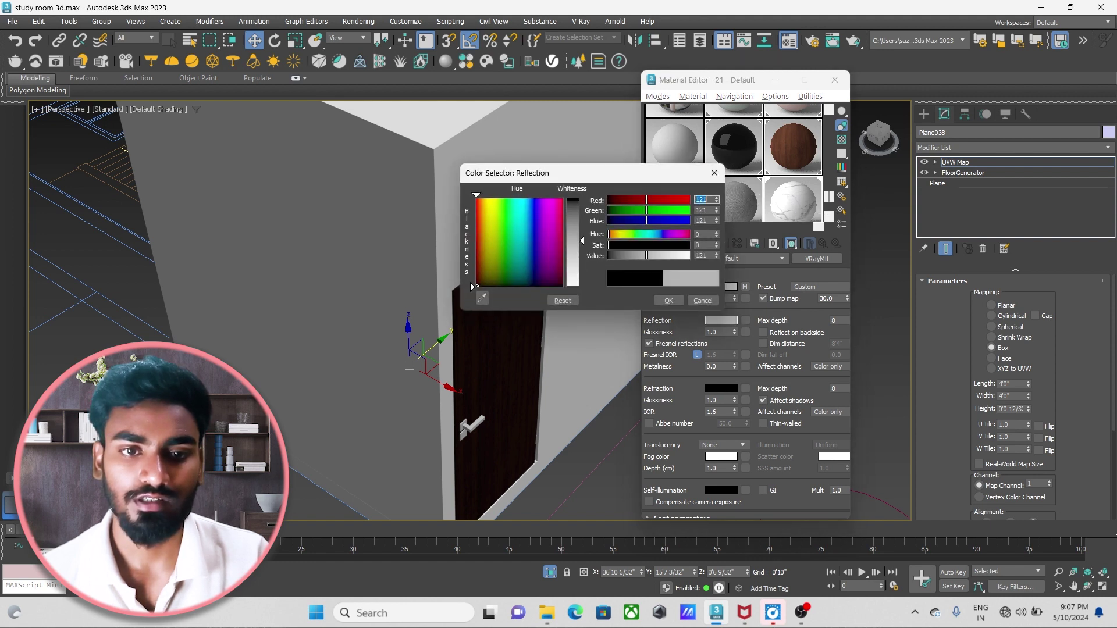
click(669, 301)
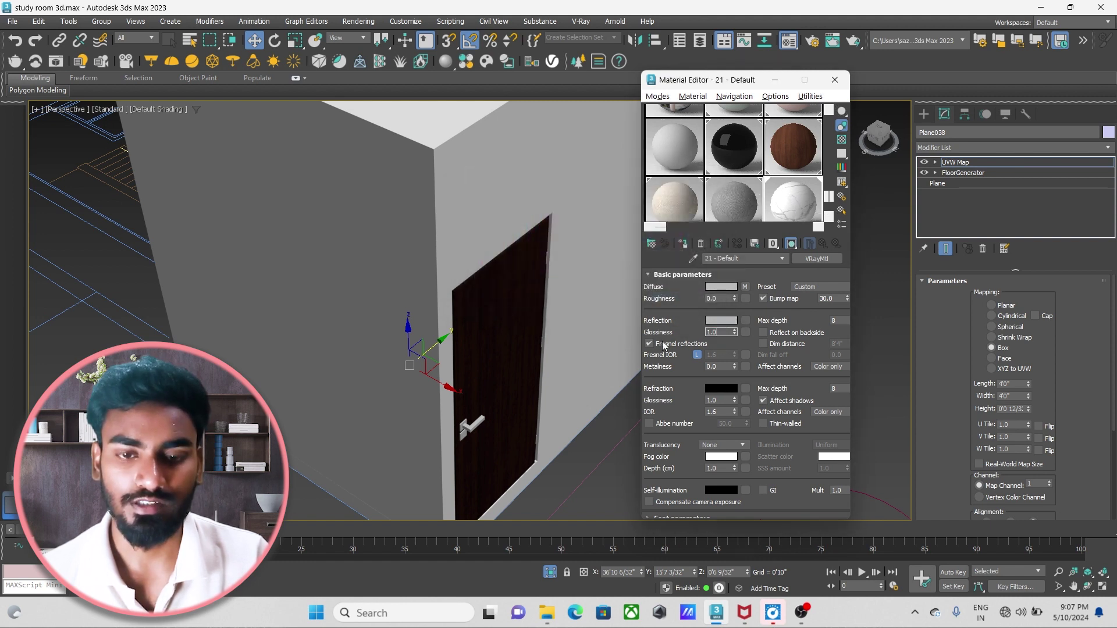
double_click(790, 201)
double_click(721, 335)
text(0.8)
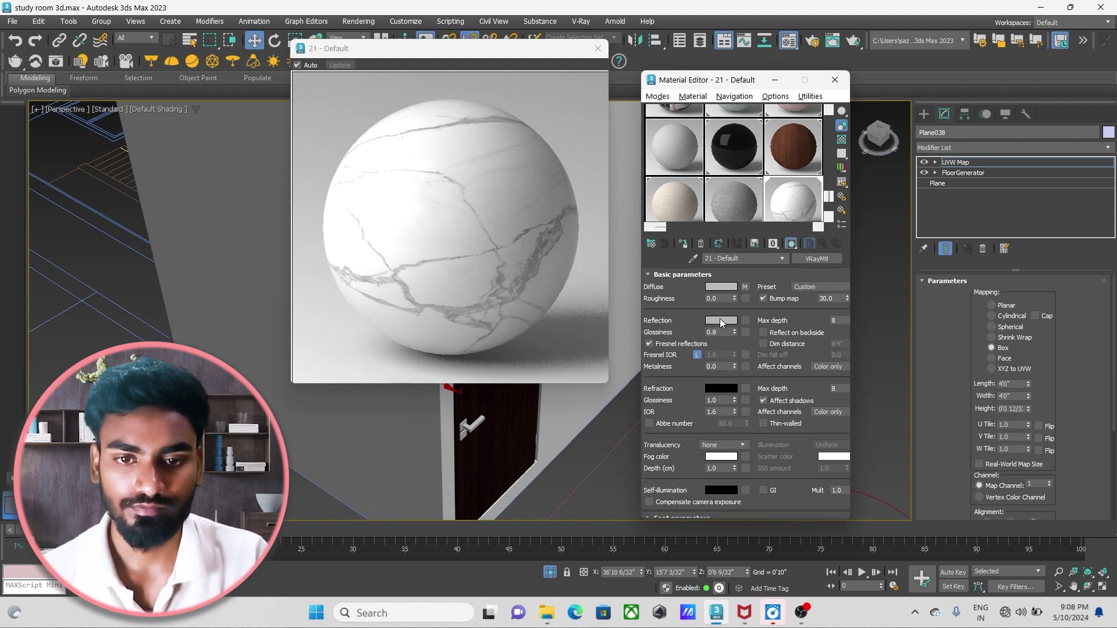
click(721, 321)
drag(570, 236, 572, 247)
click(661, 298)
click(598, 49)
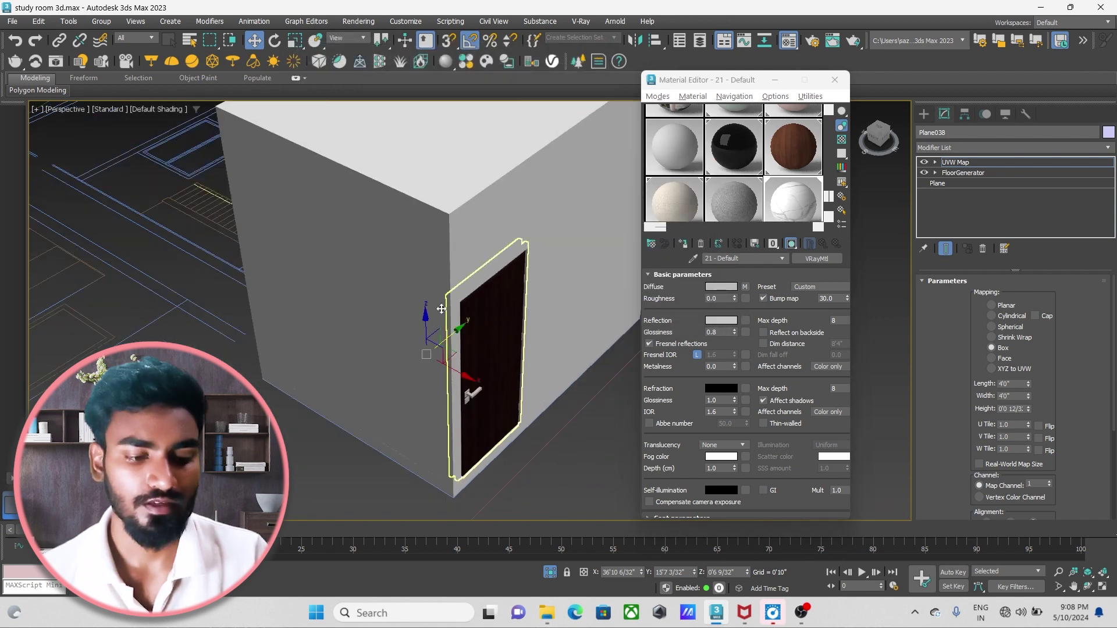
Hide the door frame and the door's bottom piece, then minimize the Material Editor.
right_click(416, 236)
click(460, 217)
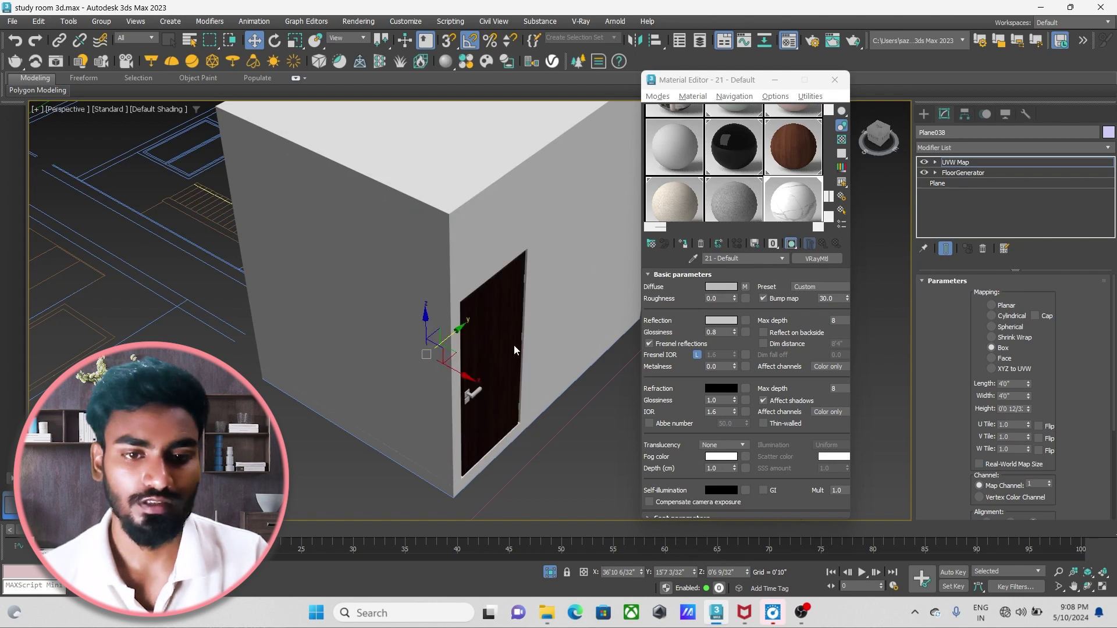
scroll(514, 349, down, 5)
alt+middle_drag(514, 350, 511, 379)
scroll(439, 252, up, 3)
right_click(424, 261)
click(426, 258)
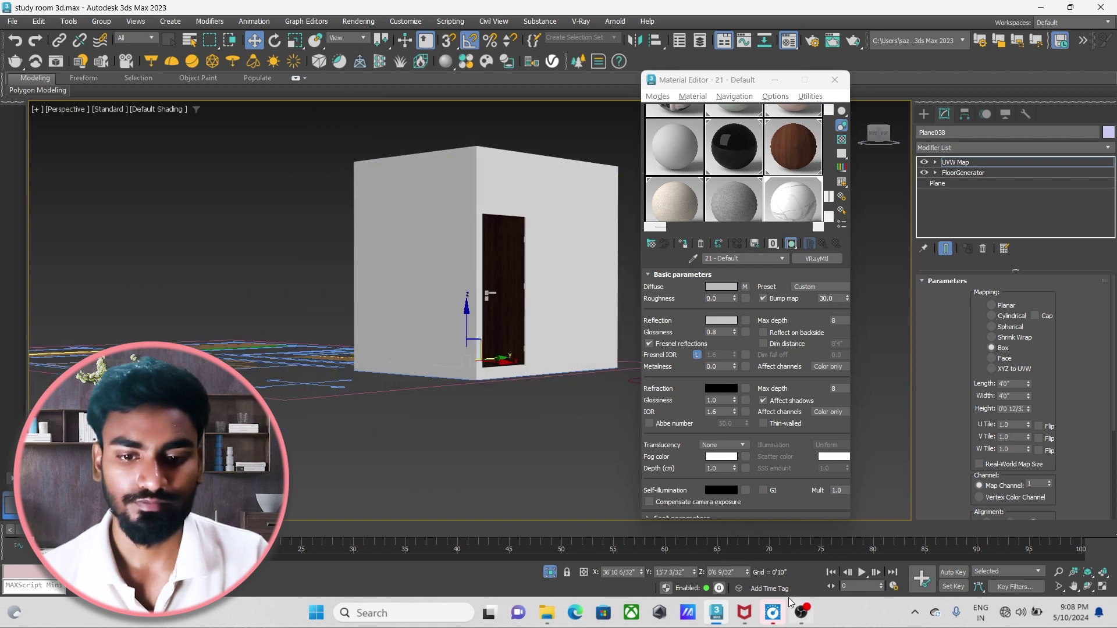
click(776, 83)
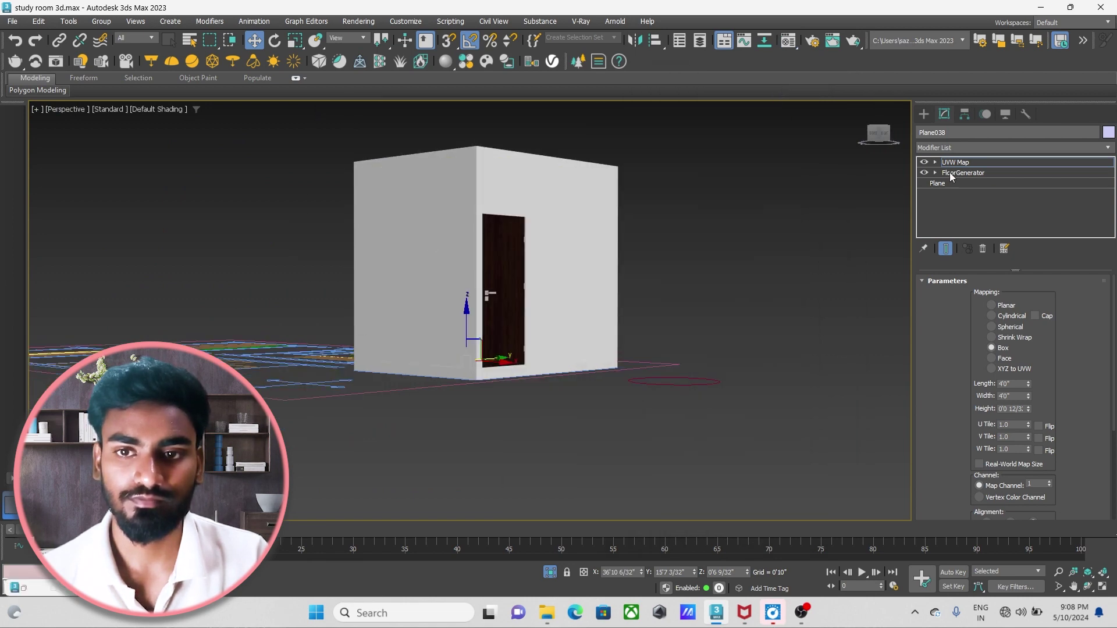
Hide the outer room shell to reveal the interior.
scroll(392, 232, up, 3)
click(391, 232)
right_click(391, 231)
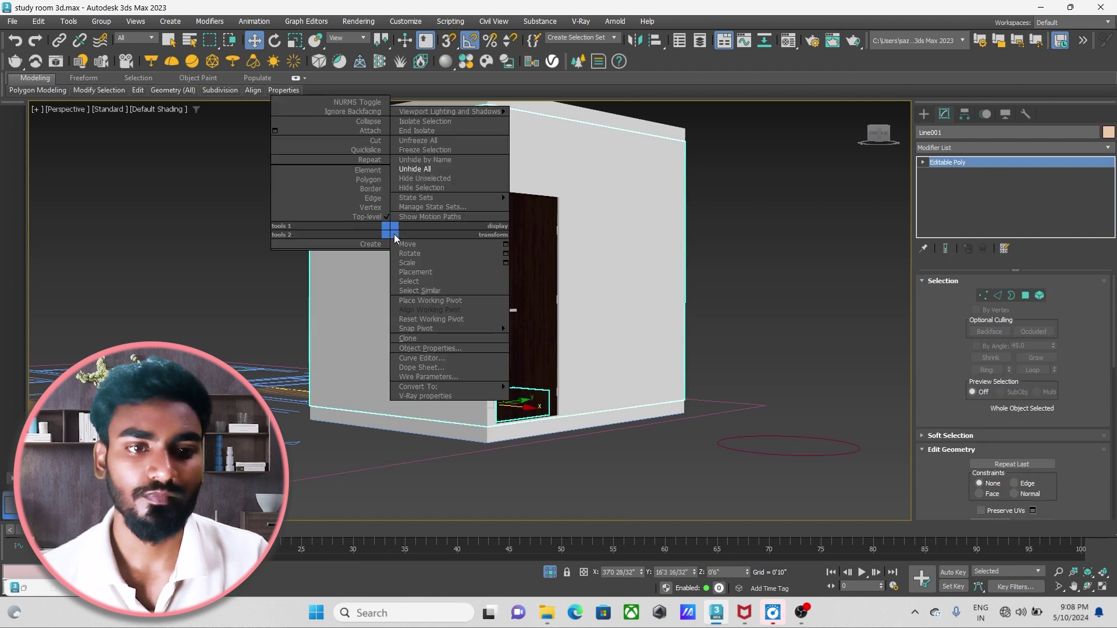
click(429, 187)
Orbit around the room, selecting the door, a wall and ChamferBox001.
click(490, 312)
mouse_move(504, 367)
alt+middle_down()
mouse_move(665, 377)
mouse_move(643, 396)
mouse_move(623, 389)
mouse_move(645, 415)
mouse_move(571, 361)
mouse_move(533, 271)
mouse_move(549, 355)
mouse_move(529, 408)
alt+middle_up()
scroll(634, 402, down, 3)
scroll(570, 360, up, 3)
click(553, 350)
scroll(553, 349, down, 3)
scroll(547, 325, up, 3)
scroll(550, 354, up, 2)
scroll(527, 413, down, 2)
scroll(527, 413, up, 3)
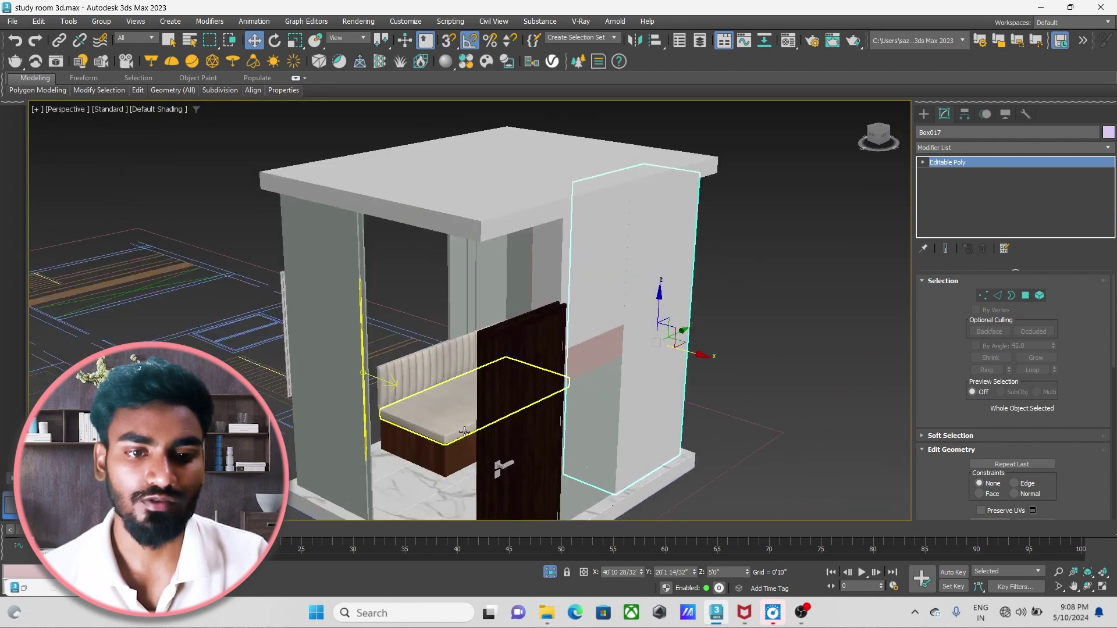
click(499, 324)
alt+middle_drag(499, 324, 536, 421)
scroll(536, 421, down, 5)
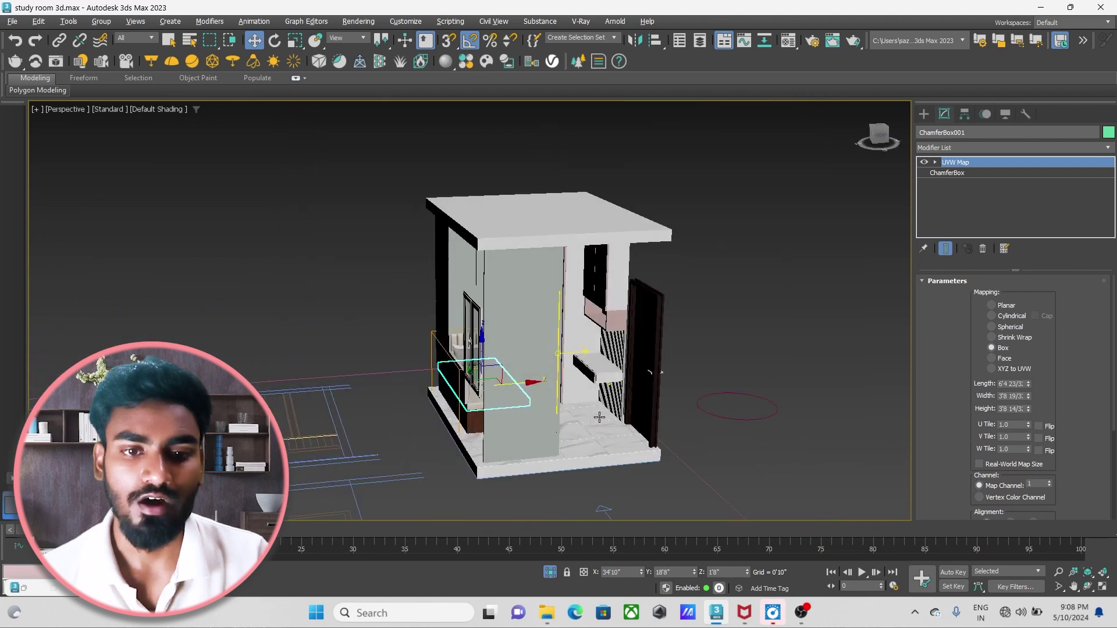
scroll(605, 369, up, 6)
Select shelf Box034 and orbit and zoom to inspect the room interior.
click(608, 369)
scroll(610, 431, down, 3)
mouse_move(611, 432)
alt+middle_down()
mouse_move(558, 429)
mouse_move(564, 419)
alt+middle_up()
scroll(566, 417, up, 5)
scroll(578, 429, up, 1)
scroll(577, 428, down, 2)
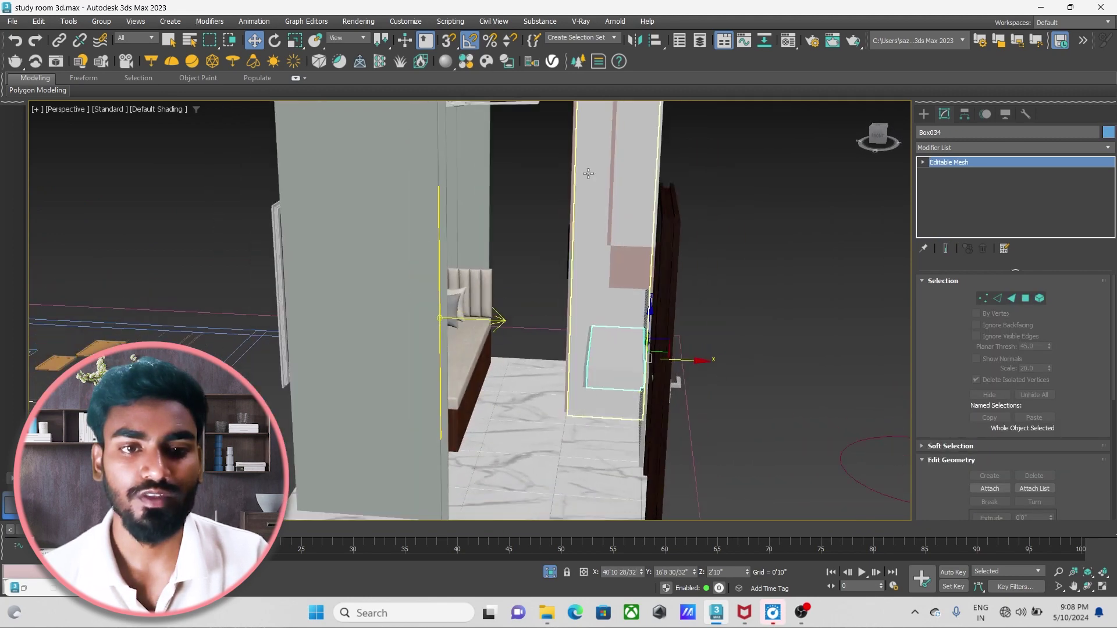
scroll(568, 271, down, 5)
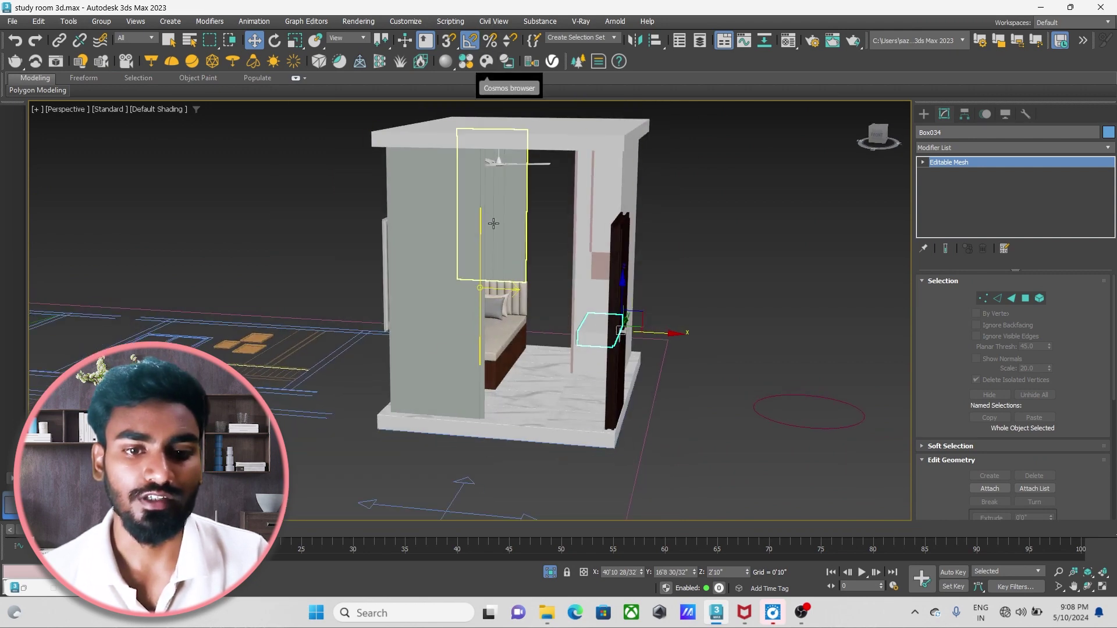
scroll(589, 404, up, 3)
scroll(573, 412, up, 2)
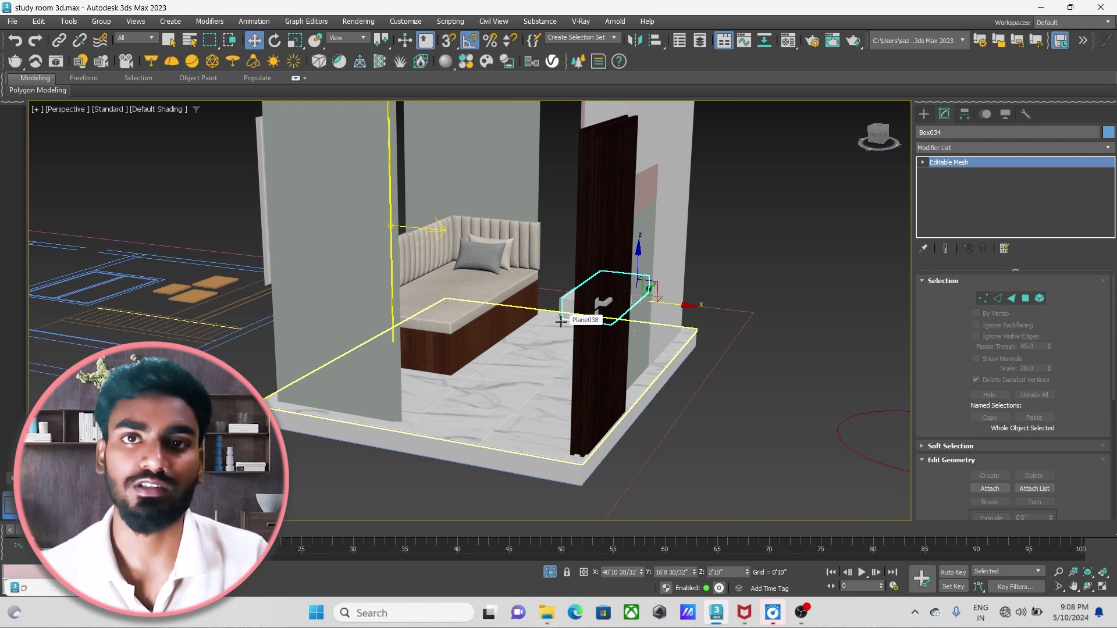
scroll(582, 343, down, 2)
scroll(592, 355, down, 3)
scroll(593, 355, up, 3)
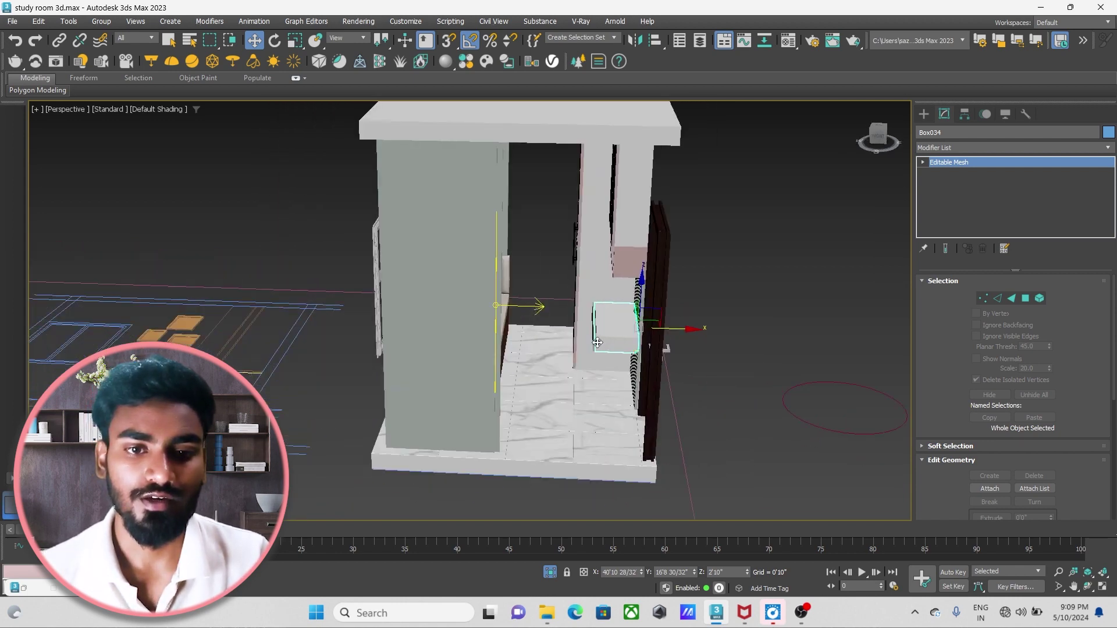
scroll(564, 343, up, 2)
scroll(537, 333, up, 2)
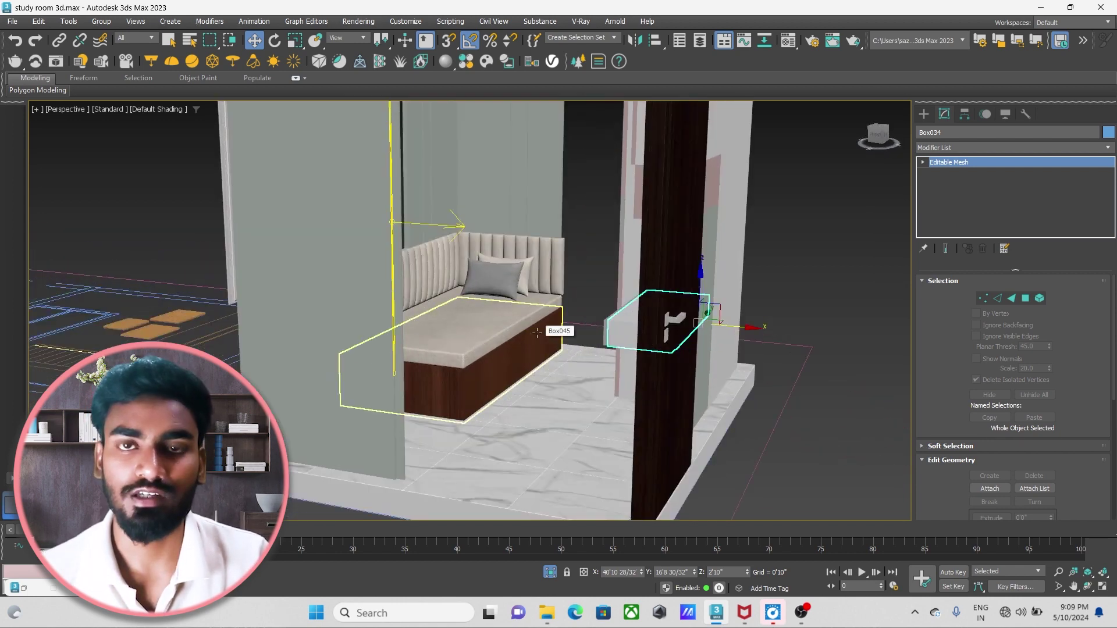
scroll(538, 349, up, 1)
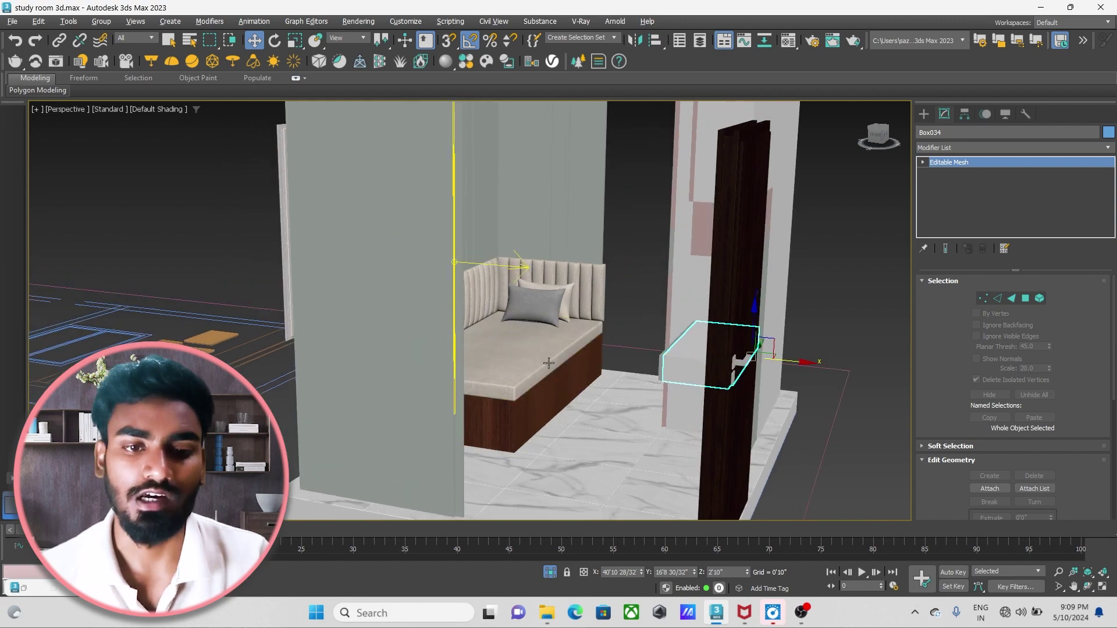
scroll(543, 376, up, 1)
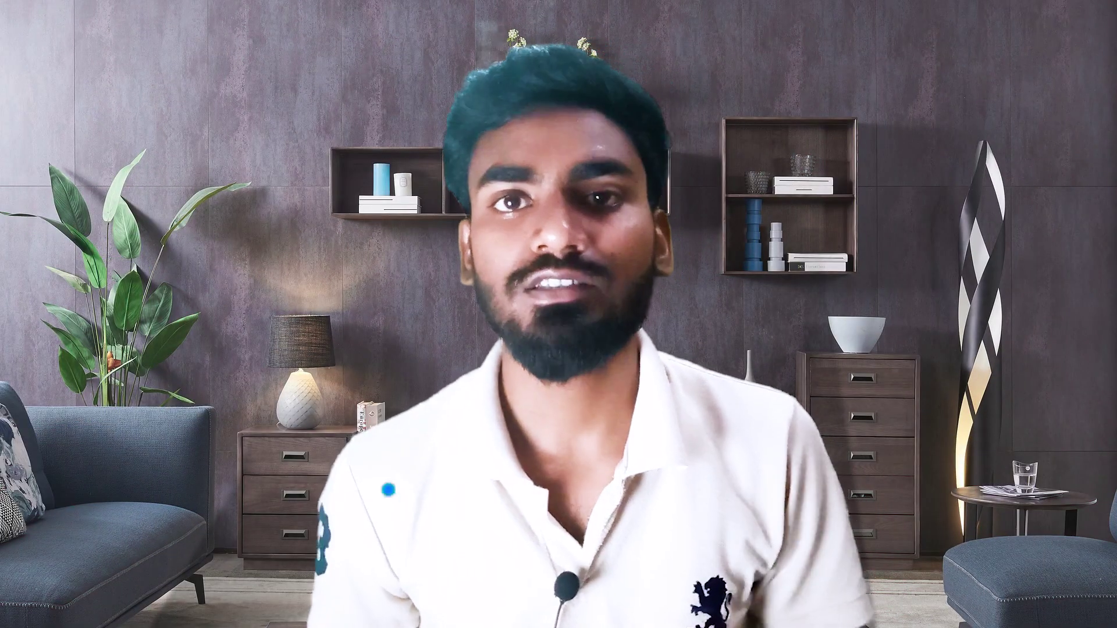